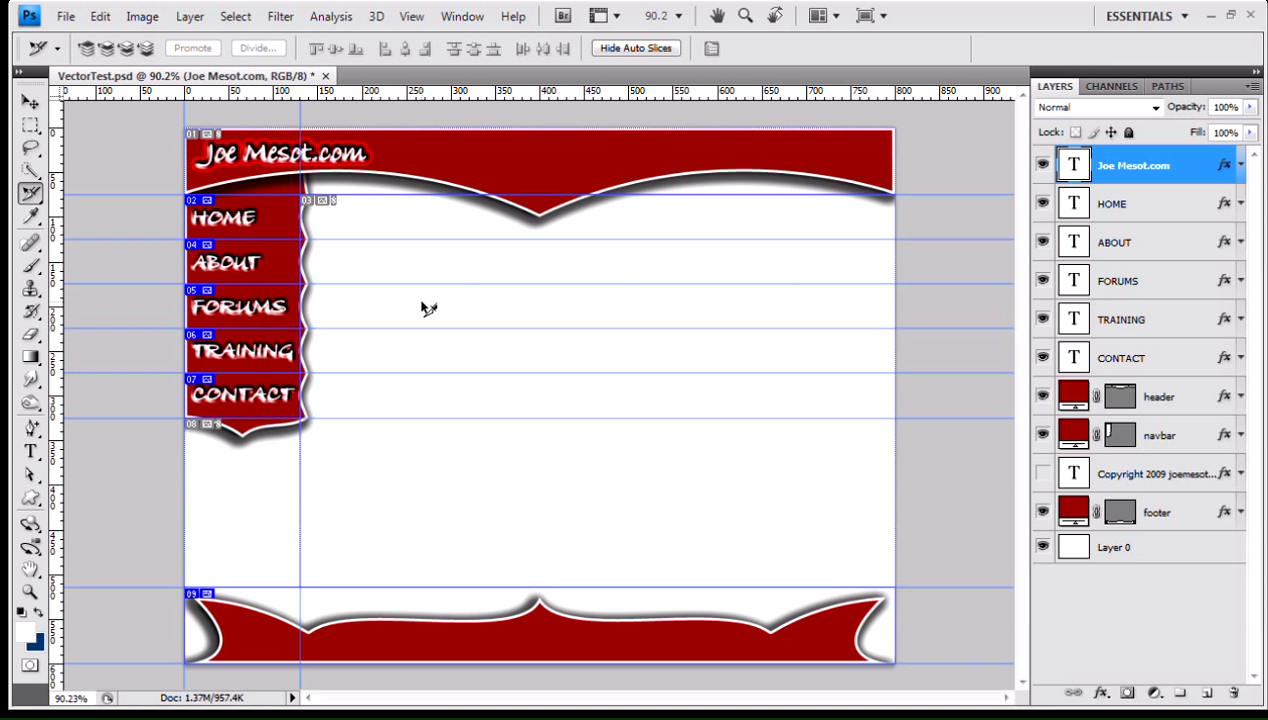
# Hide the layout guides with Ctrl+; and pick the Slice Select Tool from the crop/slice flyout.
pyautogui.hotkey('ctrl', ';')
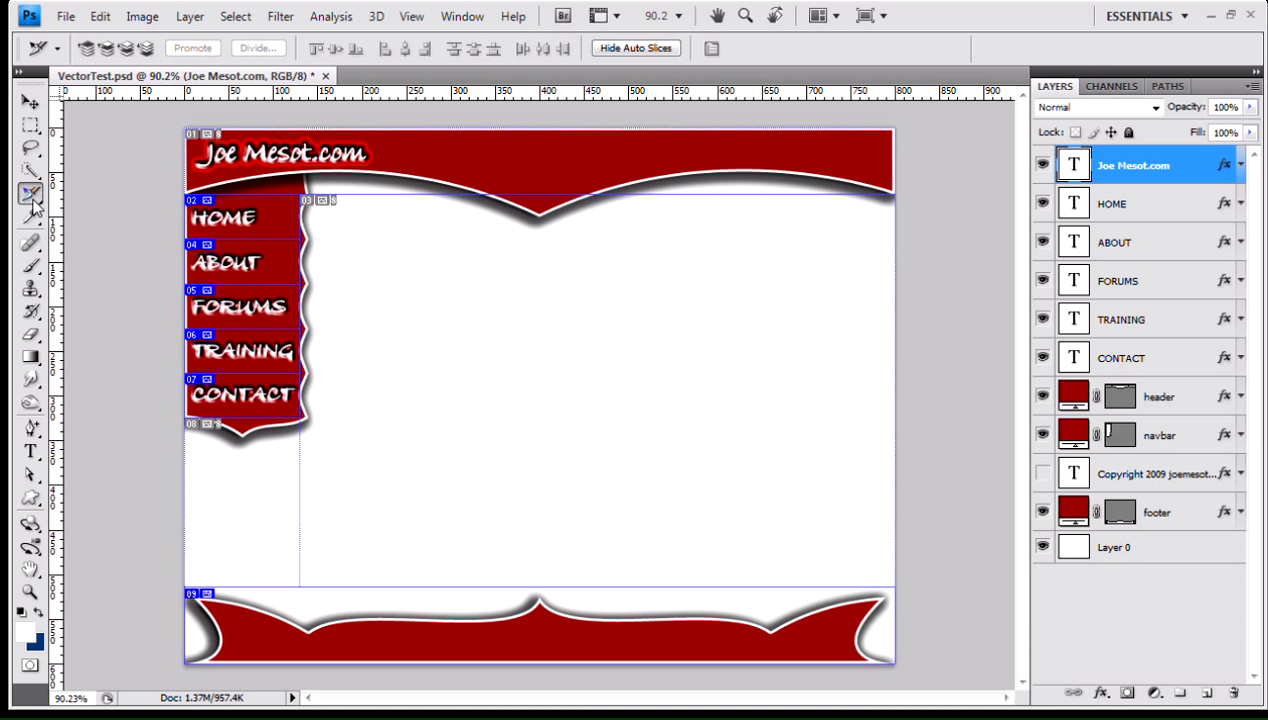
pyautogui.moveTo(33, 197); pyautogui.dragTo(87, 228)
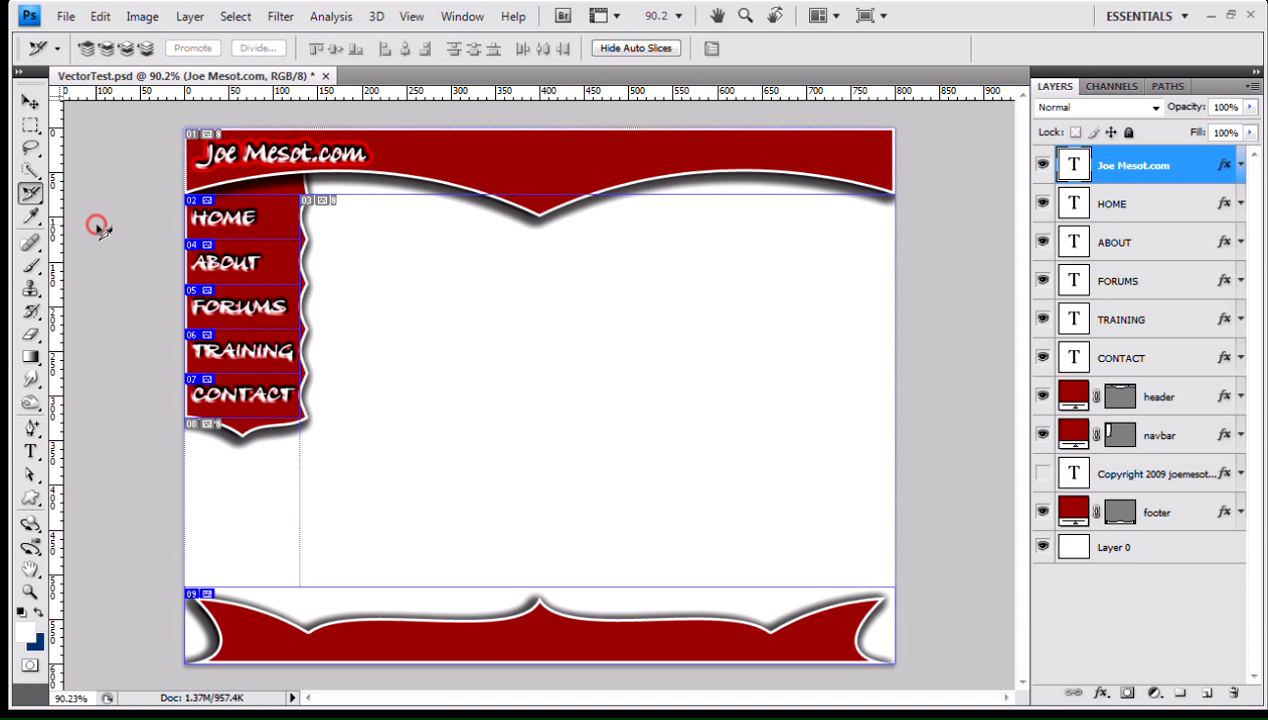
# Turn on Hide Auto Slices so only the user slices stay marked.
pyautogui.click(638, 50)
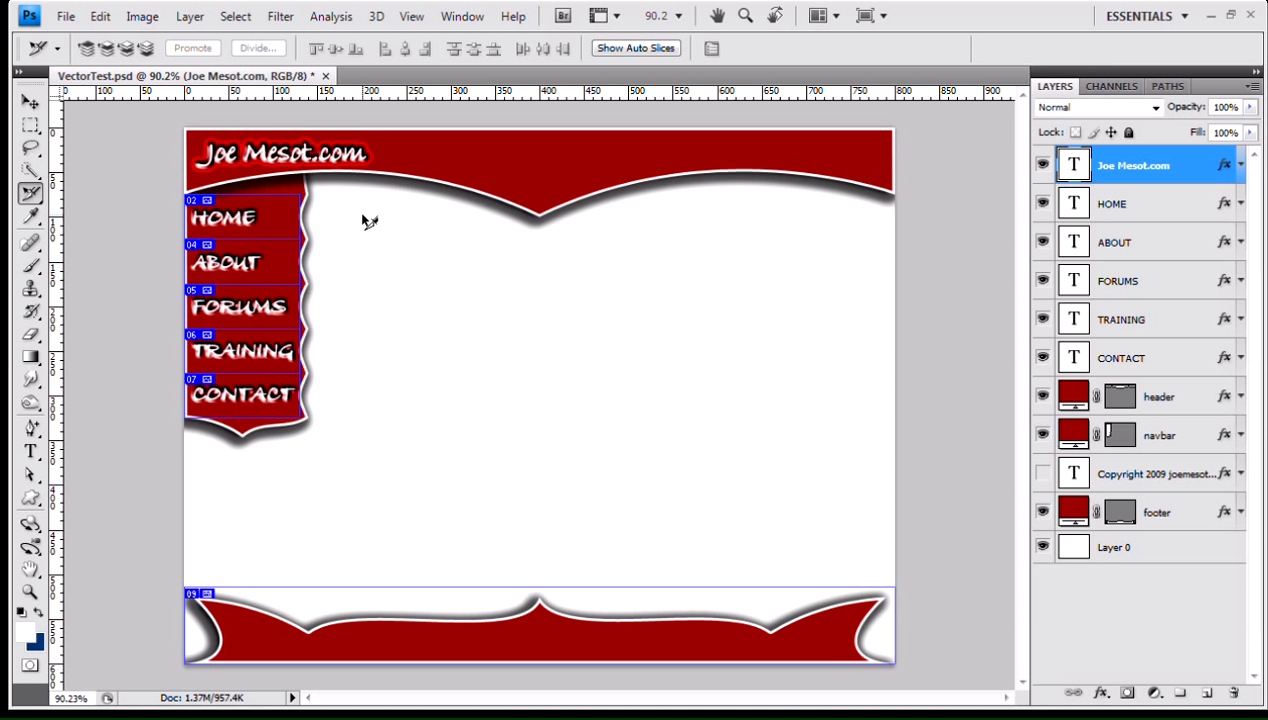
# Enable the Satin effect on the HOME, ABOUT and FORUMS text layers.
pyautogui.click(1238, 203)
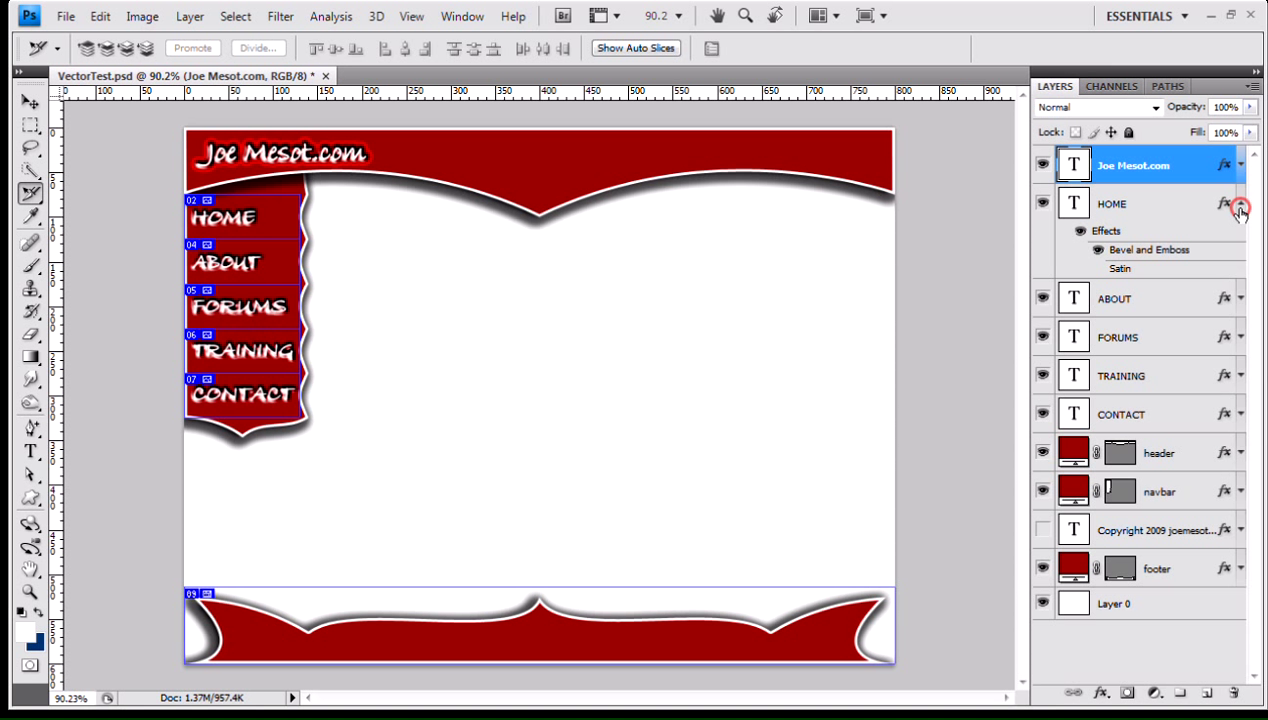
pyautogui.click(1100, 268)
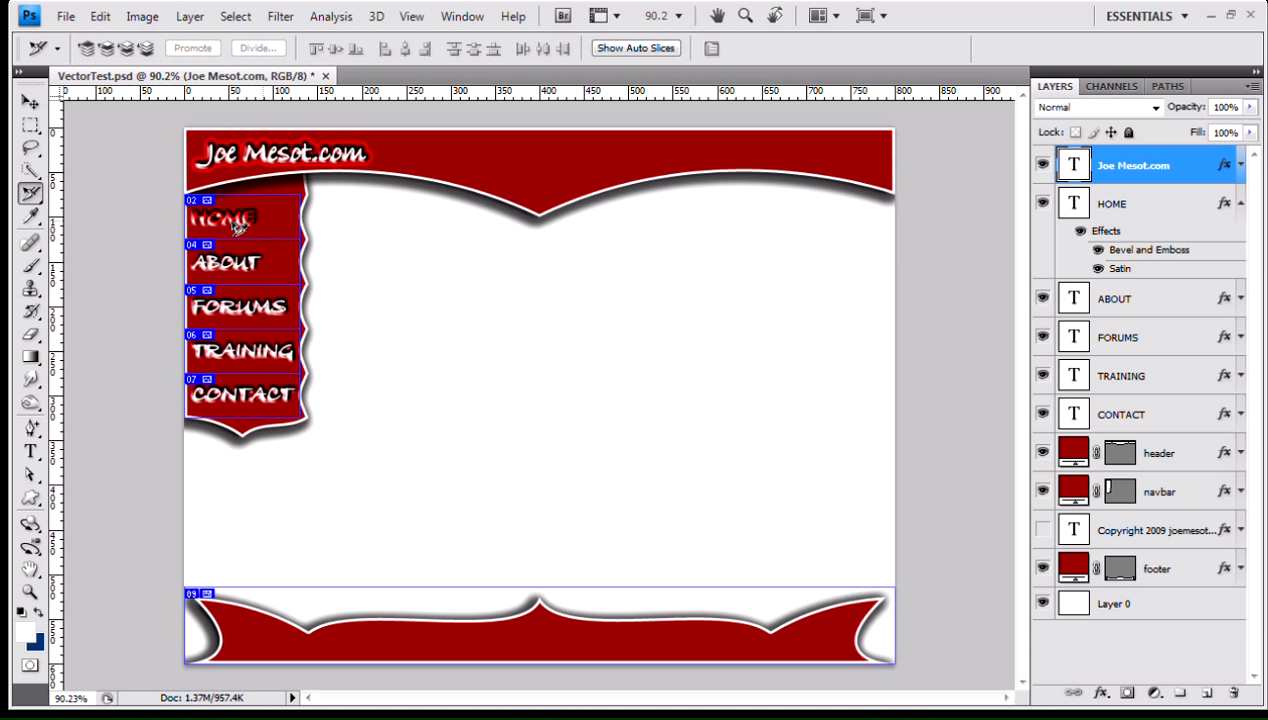
pyautogui.click(1240, 300)
pyautogui.click(1098, 363)
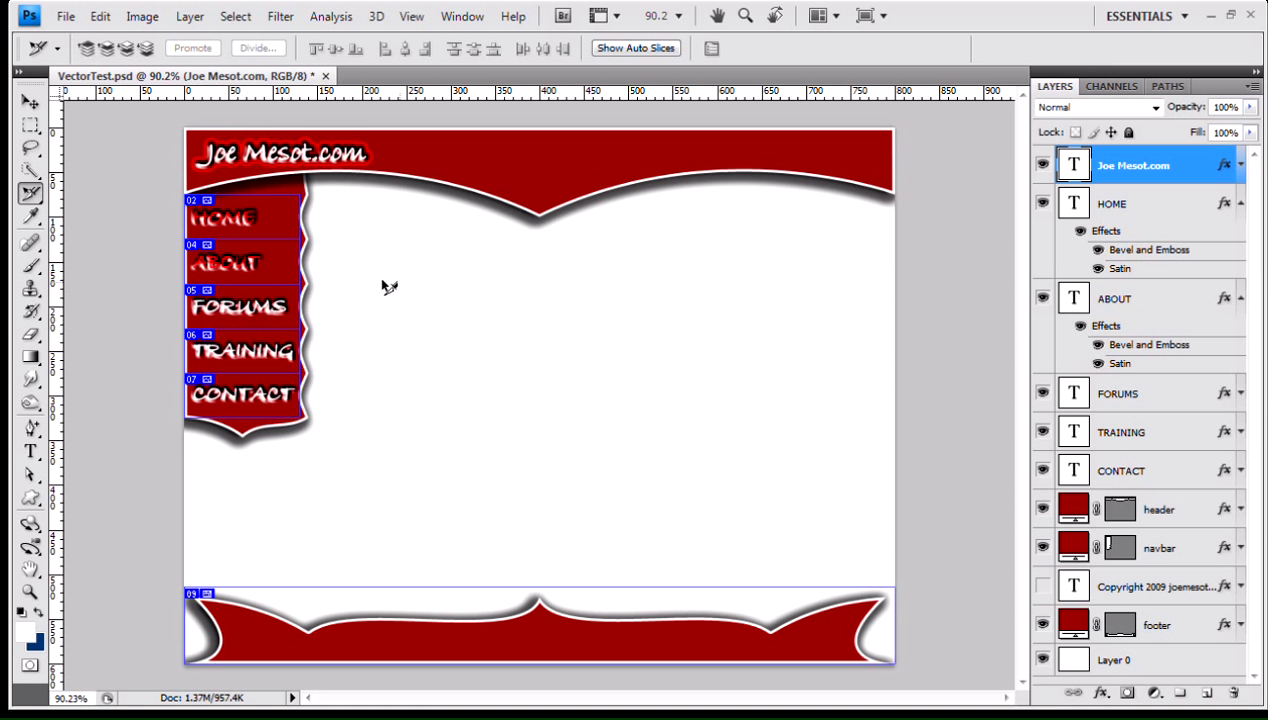
pyautogui.click(1240, 392)
pyautogui.click(1098, 458)
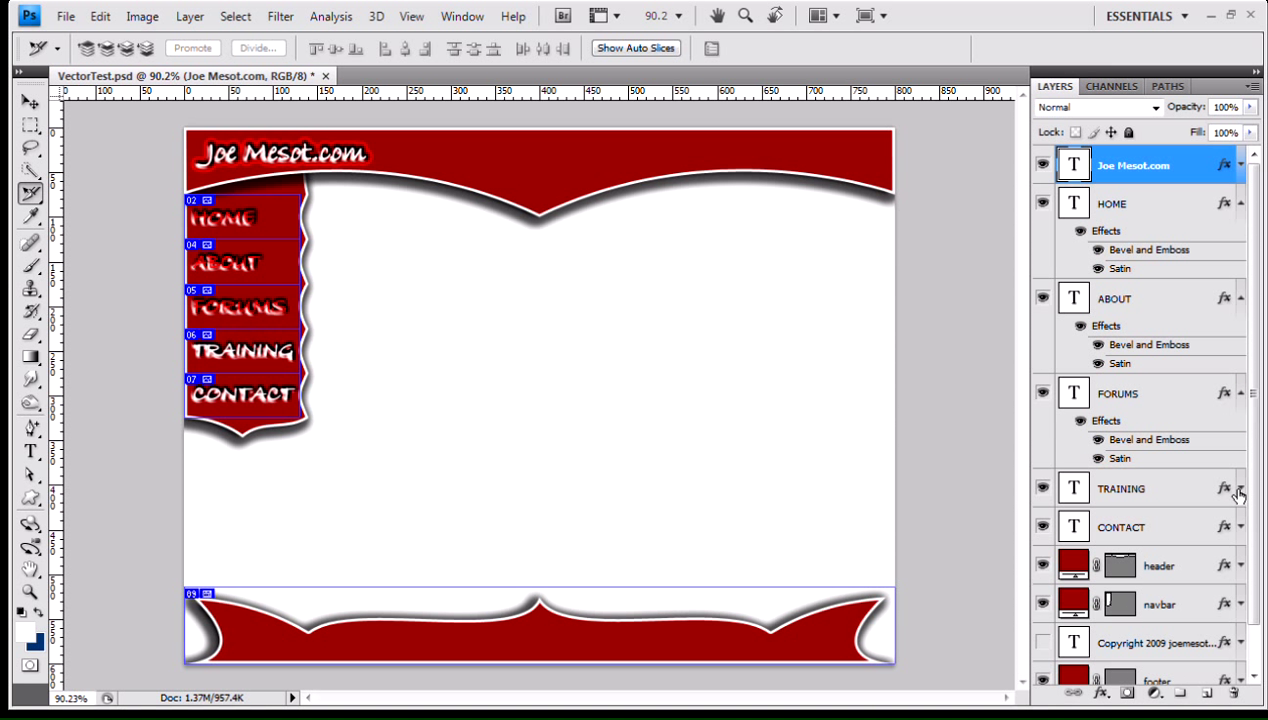
# Enable the Satin effect on the TRAINING and CONTACT text layers.
pyautogui.click(1240, 490)
pyautogui.click(1103, 554)
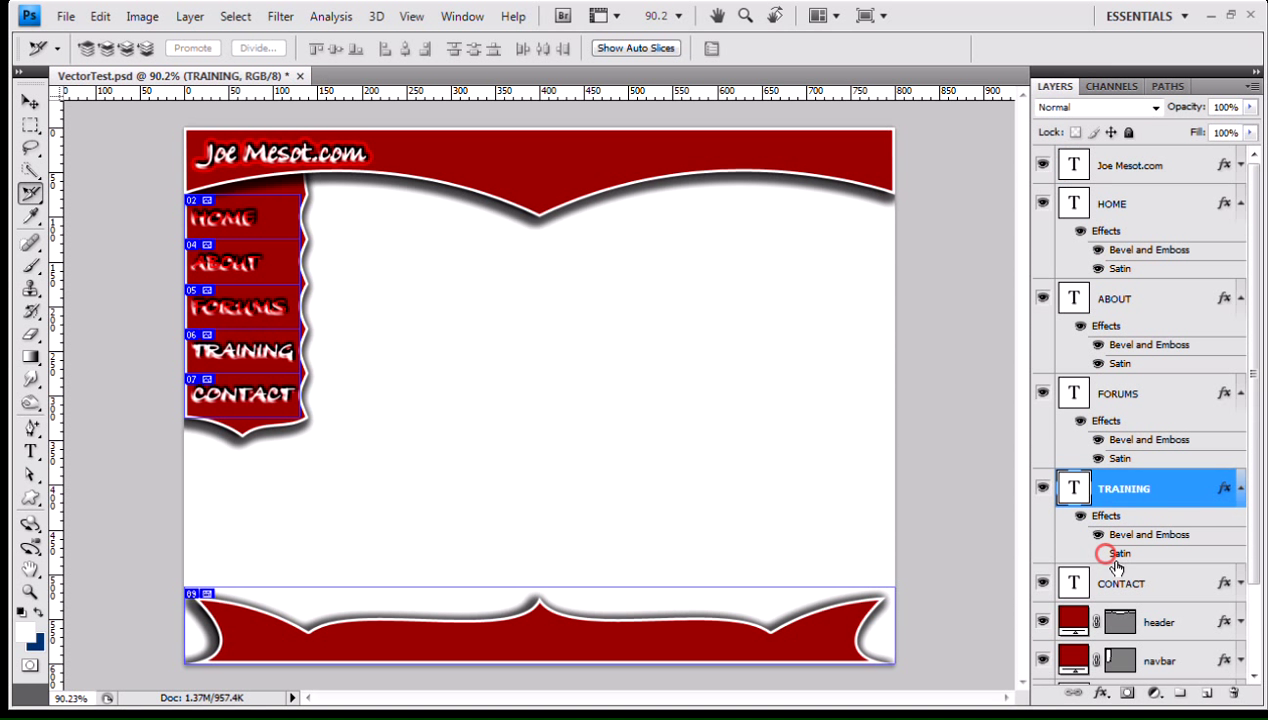
pyautogui.click(1098, 553)
pyautogui.click(1242, 584)
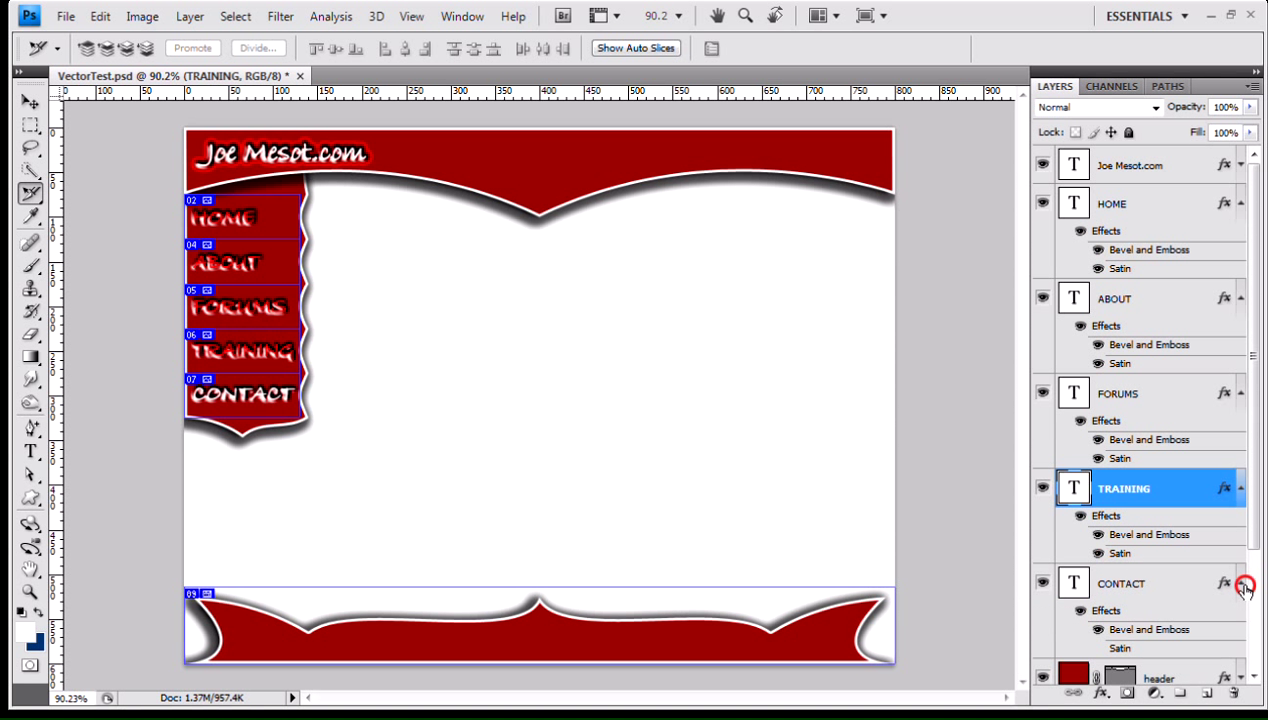
pyautogui.scroll(-2, 1230, 570)
pyautogui.click(1098, 571)
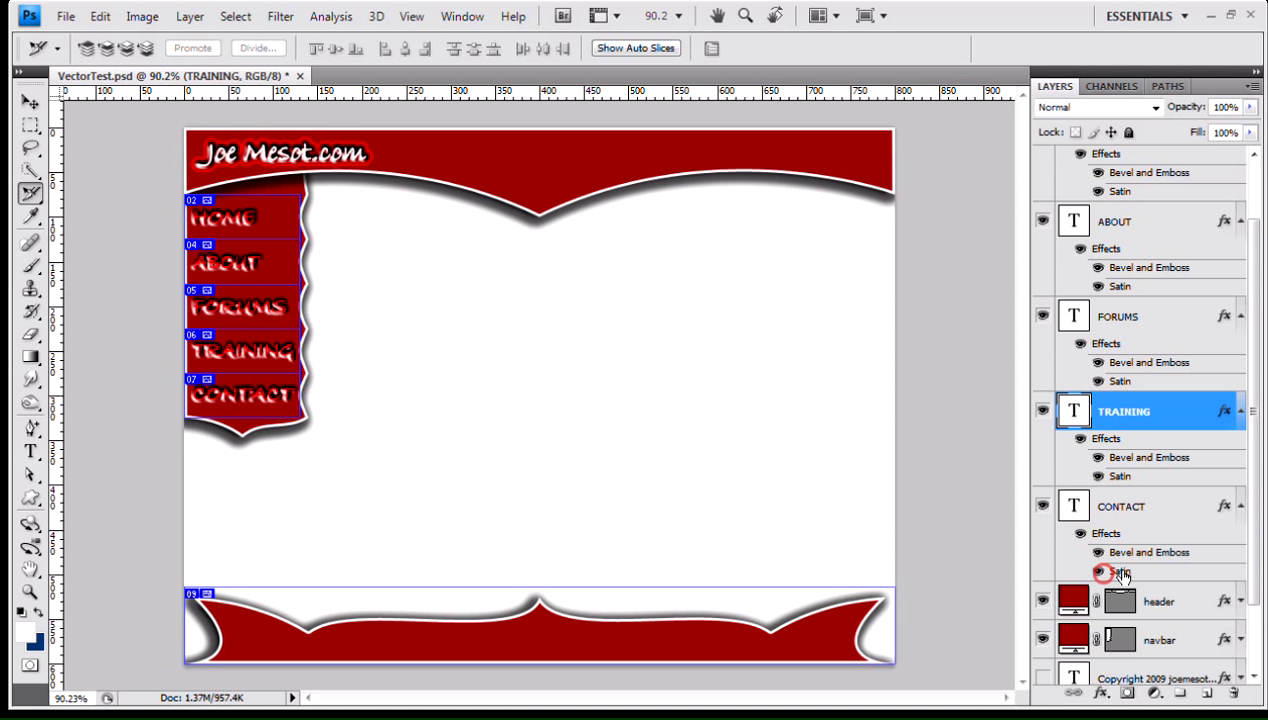
# Collapse the effects lists of all five navigation text layers.
pyautogui.click(1240, 505)
pyautogui.click(1240, 411)
pyautogui.click(1242, 344)
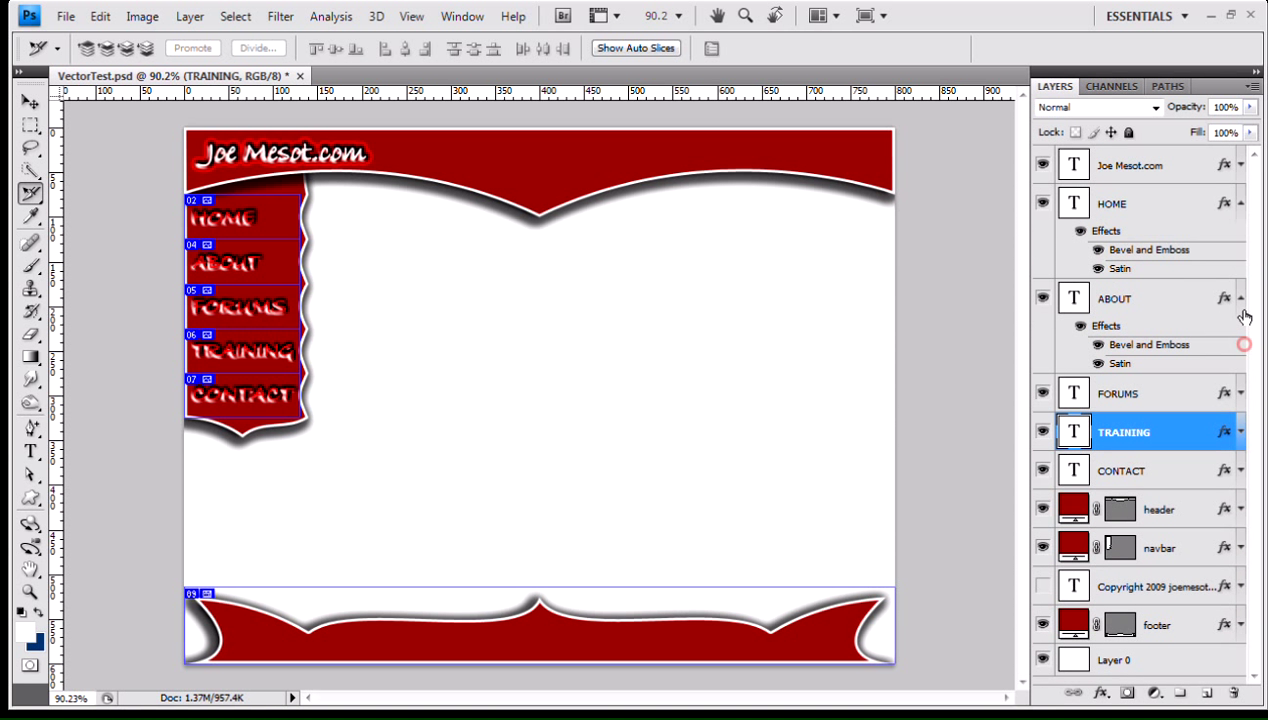
pyautogui.click(1240, 298)
pyautogui.click(1240, 203)
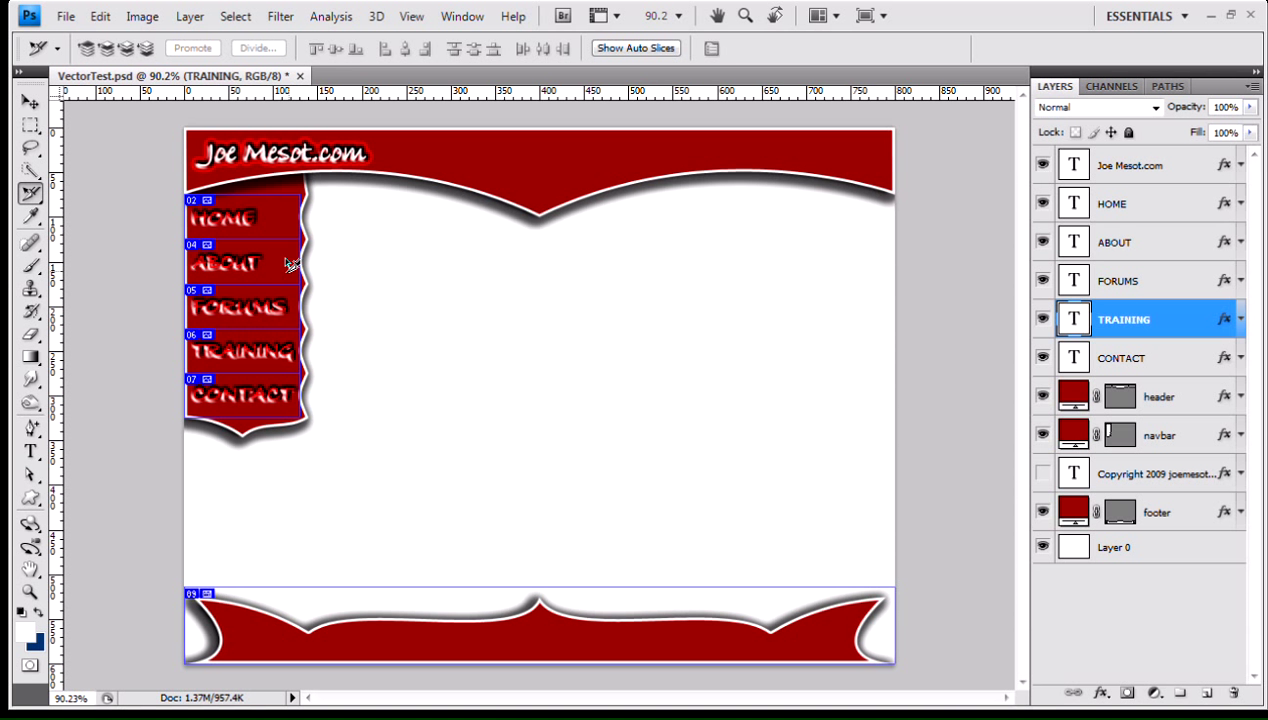
# Inspect the HOME and ABOUT slice options without changing anything.
pyautogui.doubleClick(241, 234)
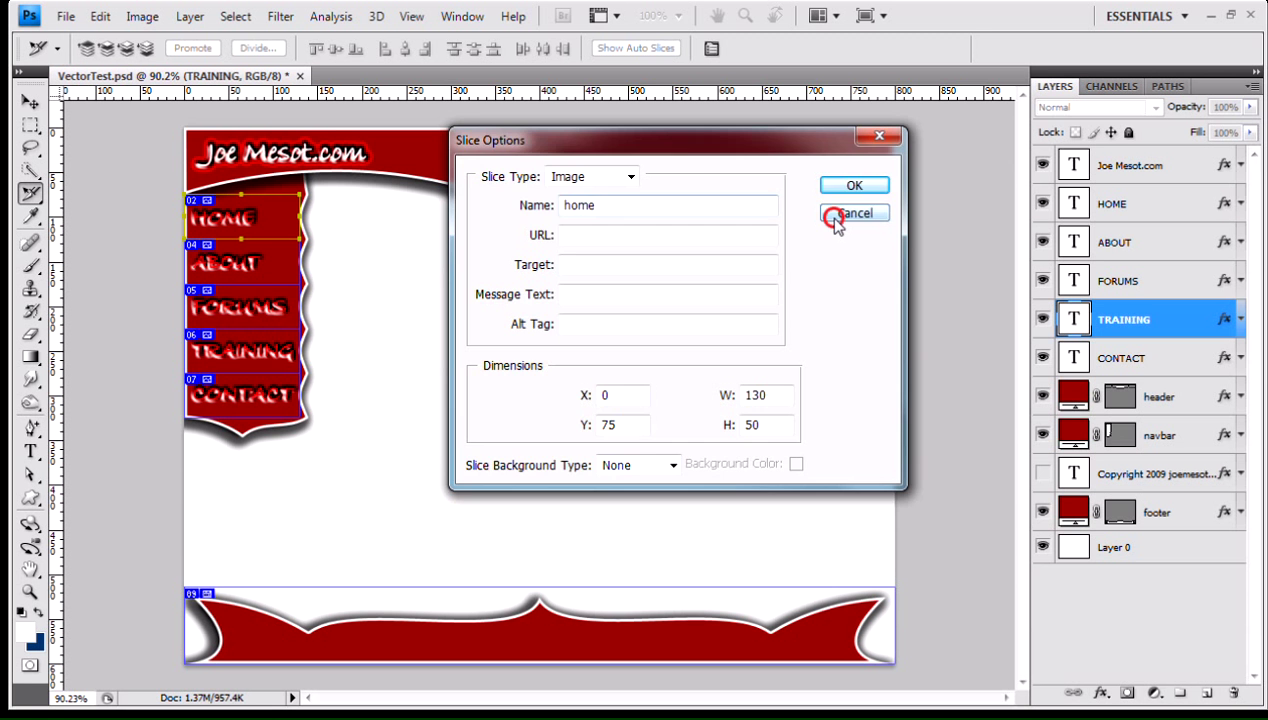
pyautogui.click(828, 212)
pyautogui.doubleClick(225, 262)
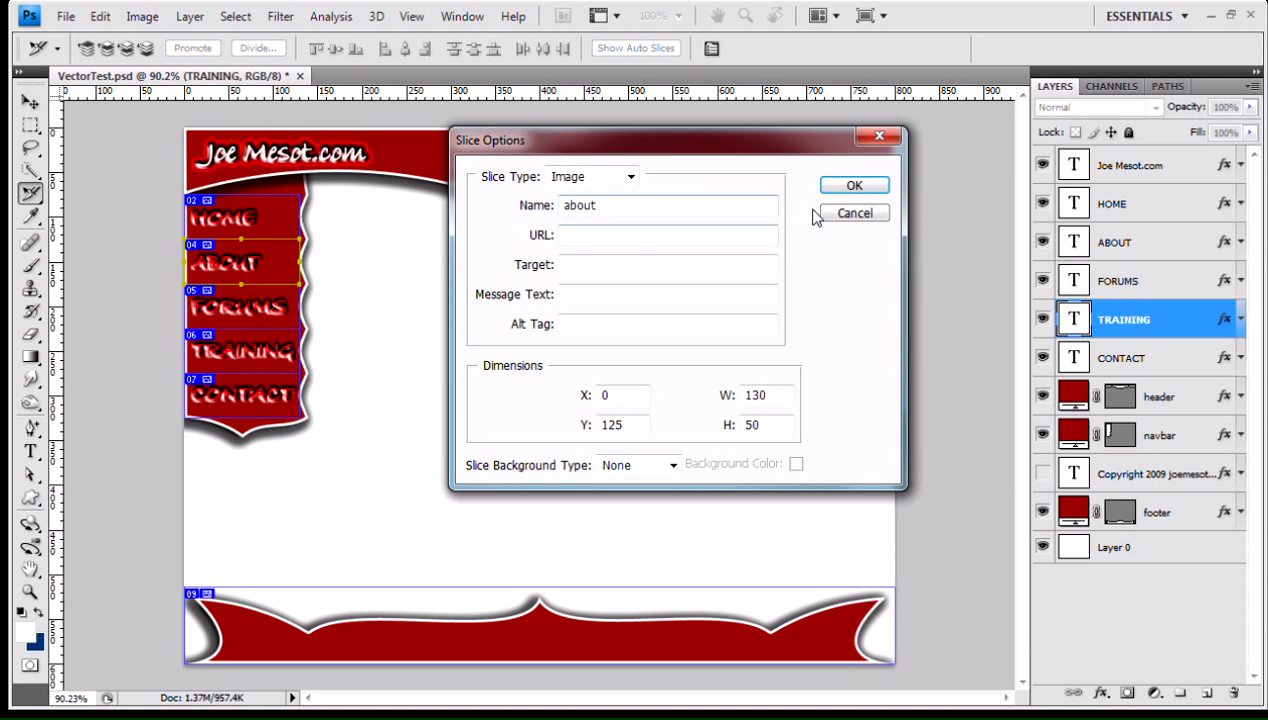
pyautogui.click(842, 214)
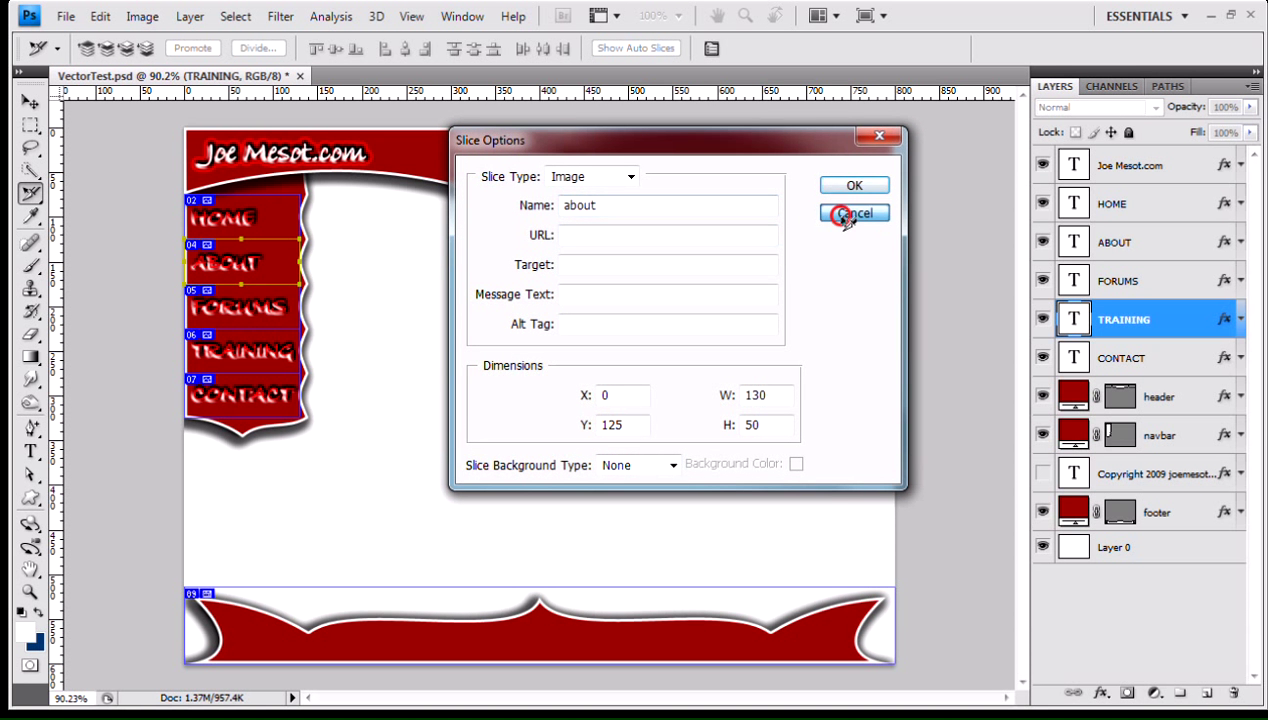
# Rename the HOME slice to home_over and copy the _over suffix.
pyautogui.doubleClick(262, 228)
pyautogui.click(616, 206)
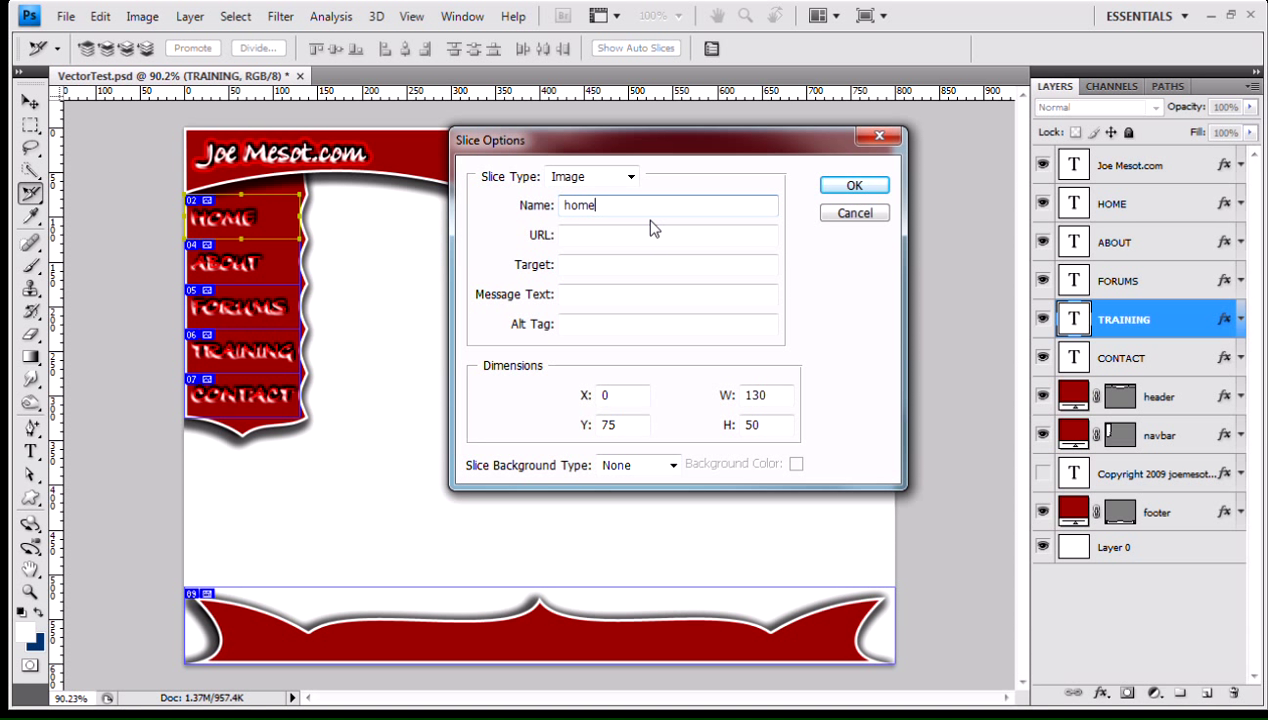
pyautogui.write('_over')
pyautogui.moveTo(598, 206); pyautogui.dragTo(628, 206)
pyautogui.rightClick(618, 208)
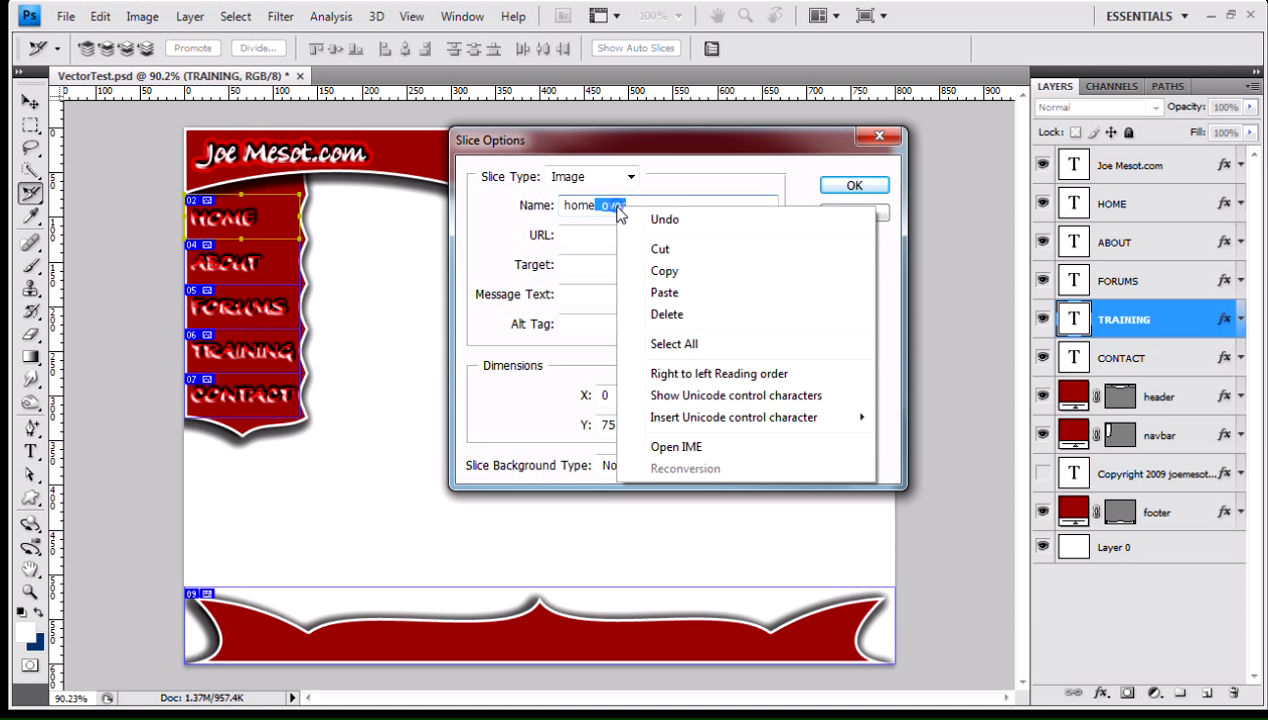
pyautogui.click(668, 270)
pyautogui.click(835, 192)
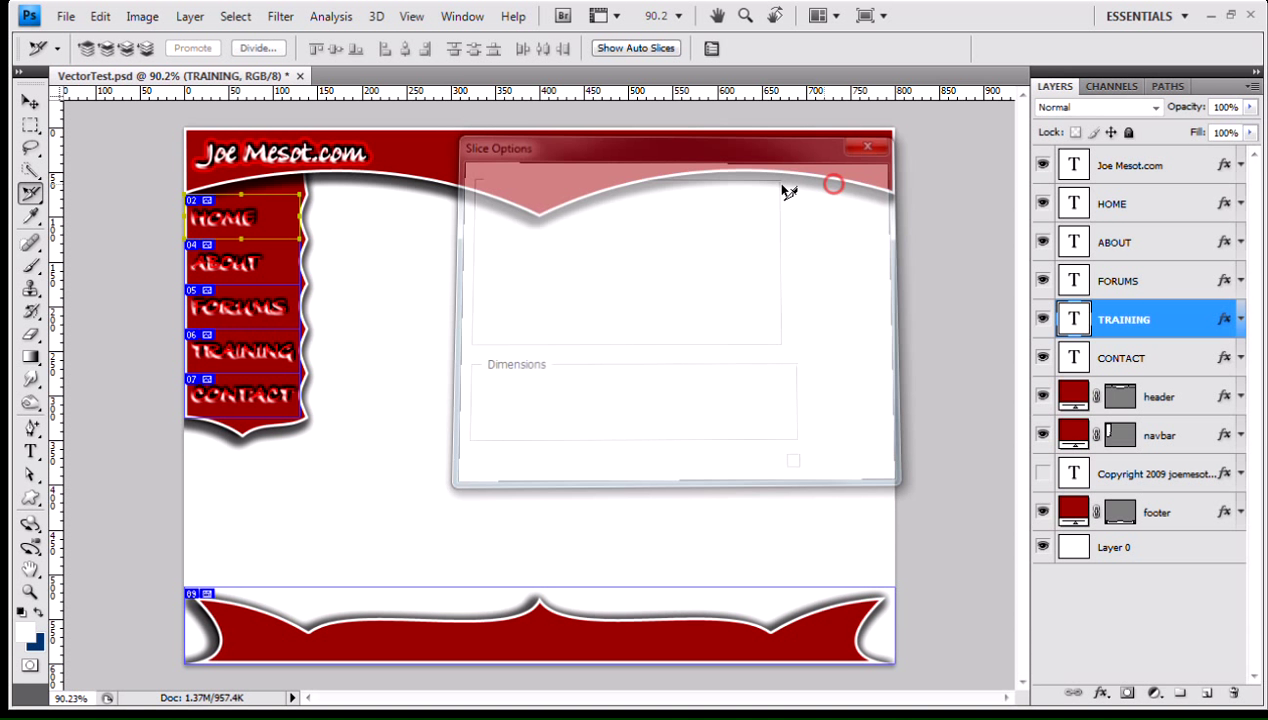
# Paste _over onto the ABOUT and FORUMS slice names, making about_over and forum_over.
pyautogui.click(265, 268)
pyautogui.doubleClick(265, 268)
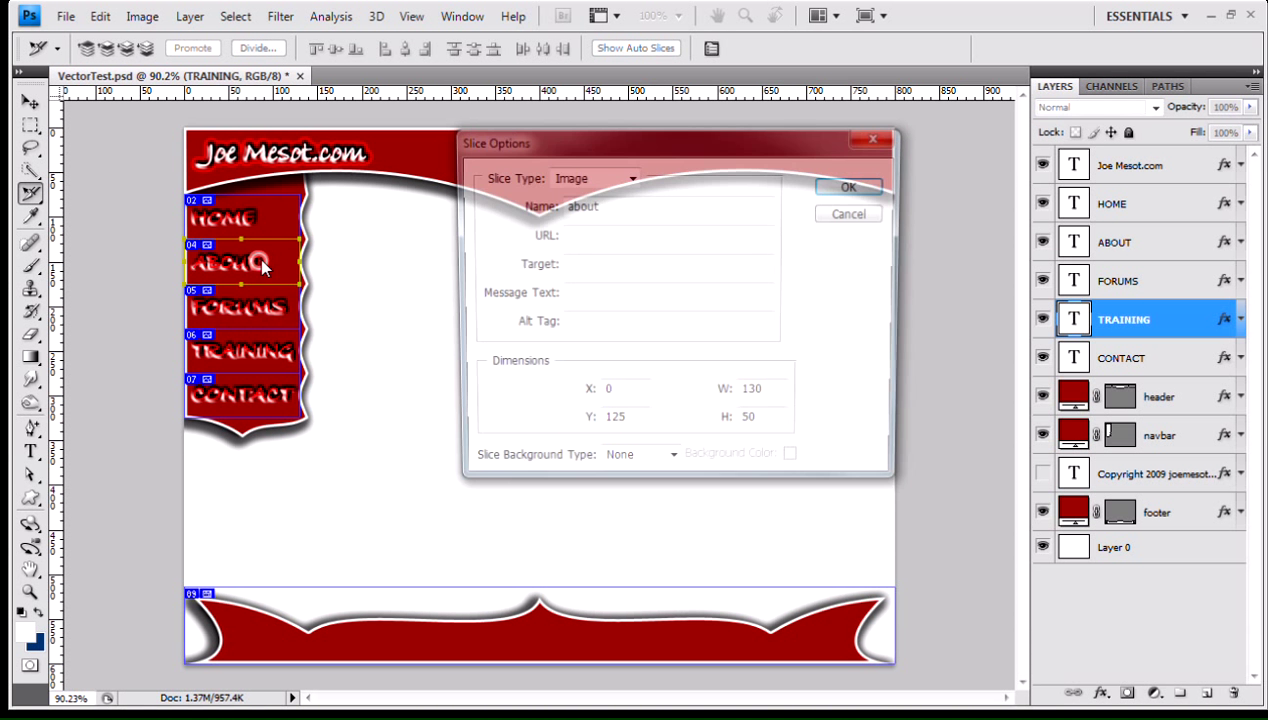
pyautogui.rightClick(628, 207)
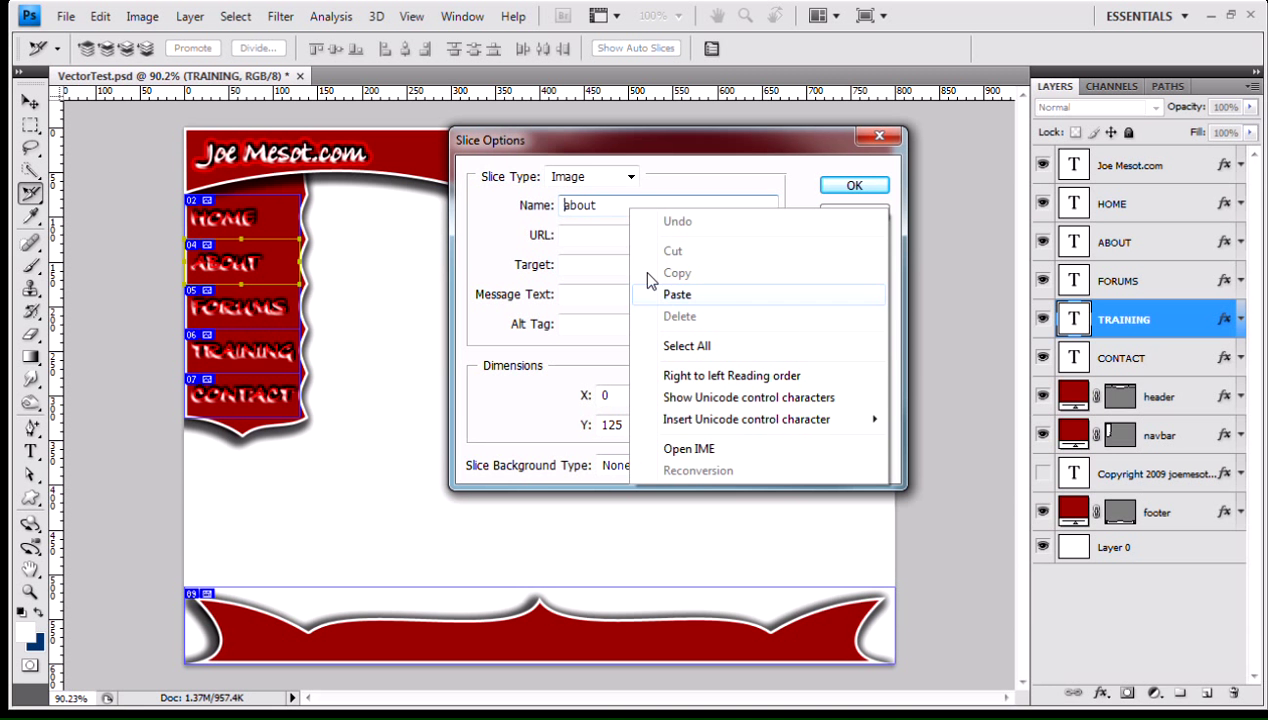
pyautogui.click(600, 205)
pyautogui.rightClick(617, 208)
pyautogui.click(658, 293)
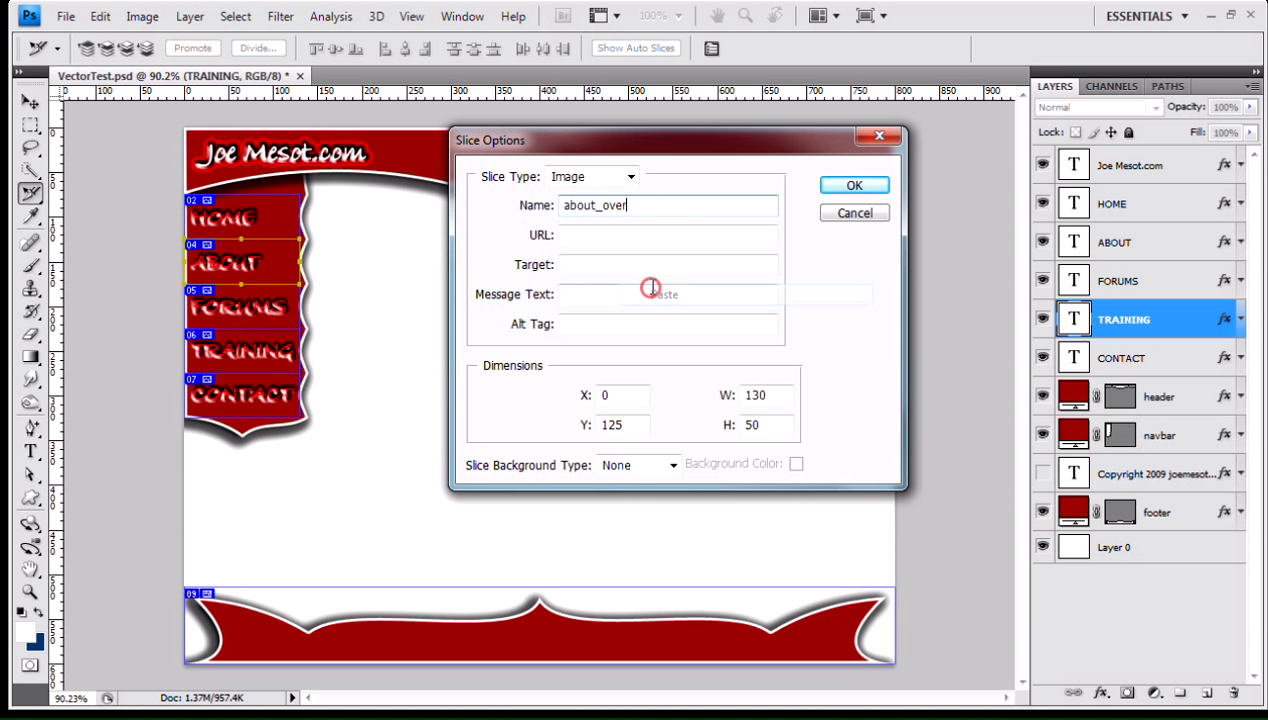
pyautogui.click(830, 185)
pyautogui.doubleClick(262, 324)
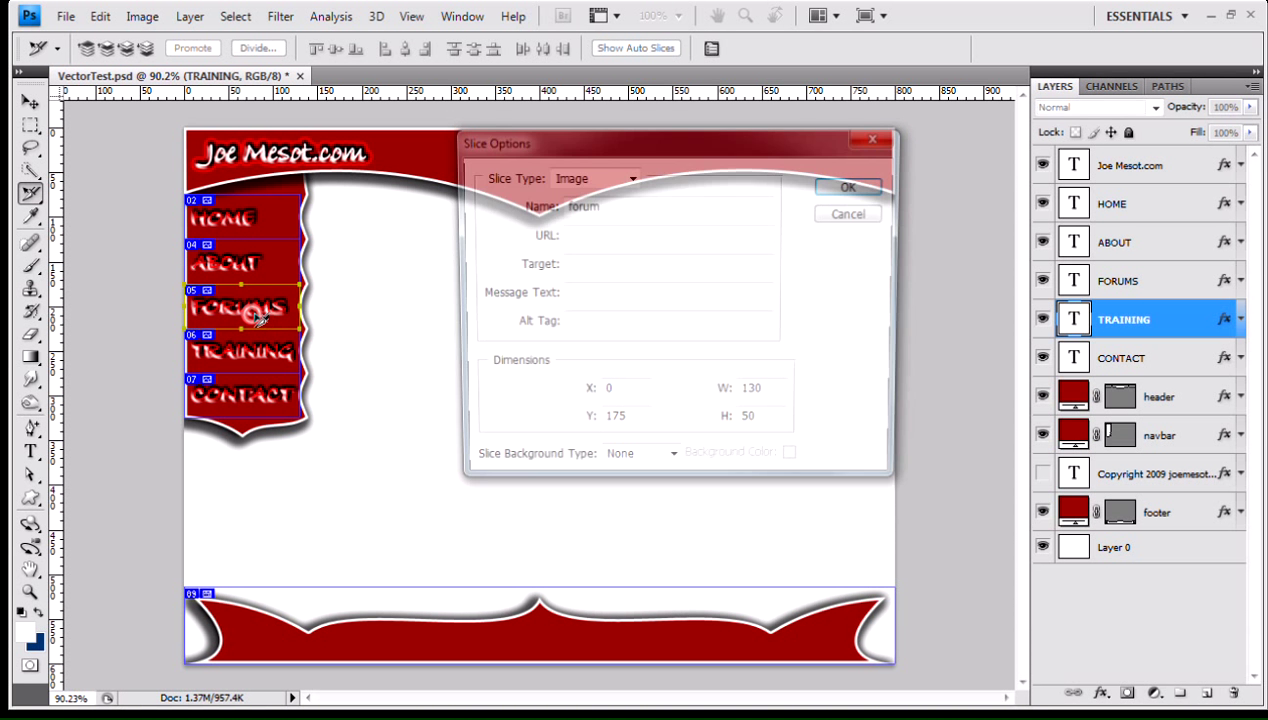
pyautogui.click(620, 205)
pyautogui.rightClick(620, 208)
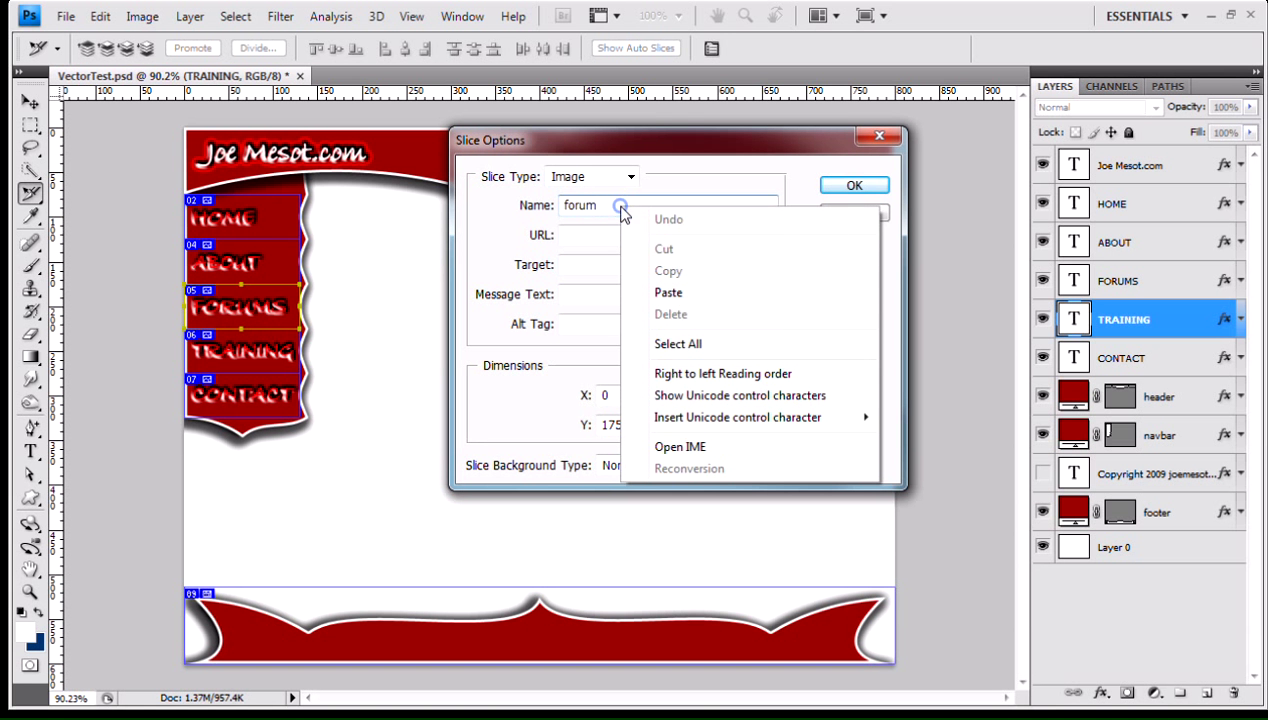
pyautogui.click(662, 292)
pyautogui.click(852, 186)
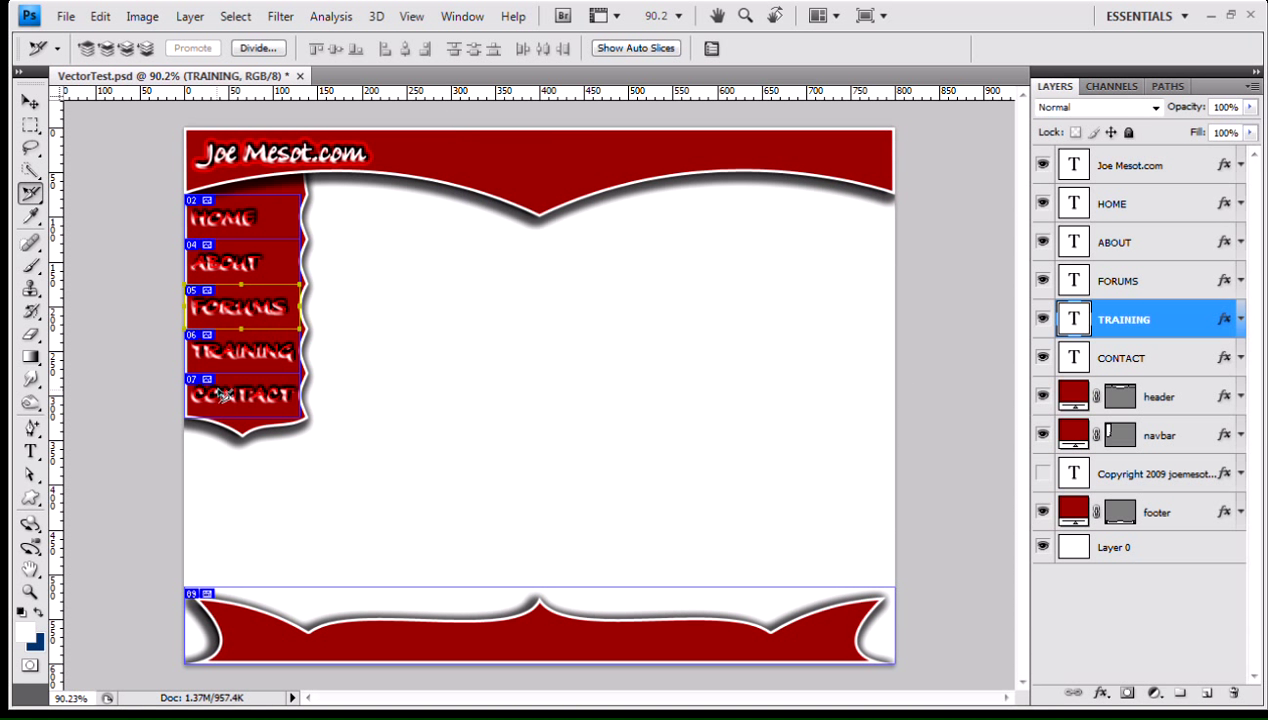
# Paste _over onto the TRAINING and CONTACT slice names, making train_over and contact_over.
pyautogui.click(260, 350)
pyautogui.doubleClick(286, 355)
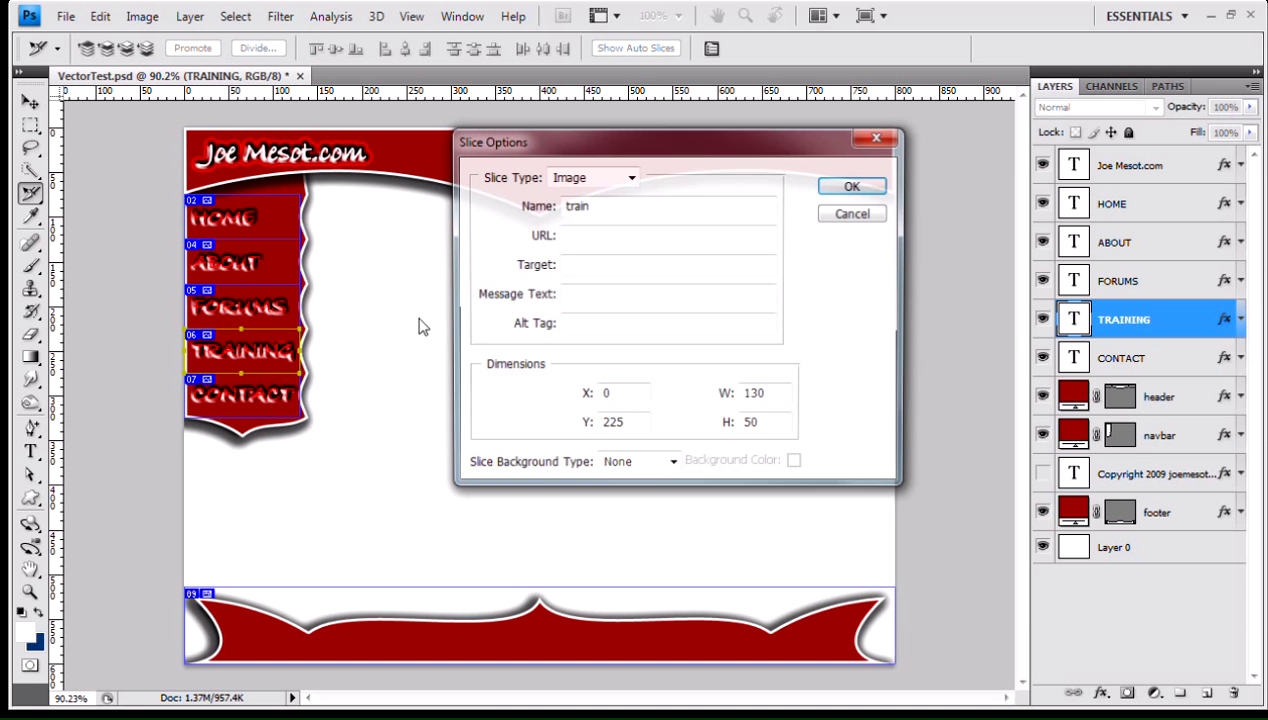
pyautogui.click(612, 205)
pyautogui.rightClick(612, 205)
pyautogui.click(650, 292)
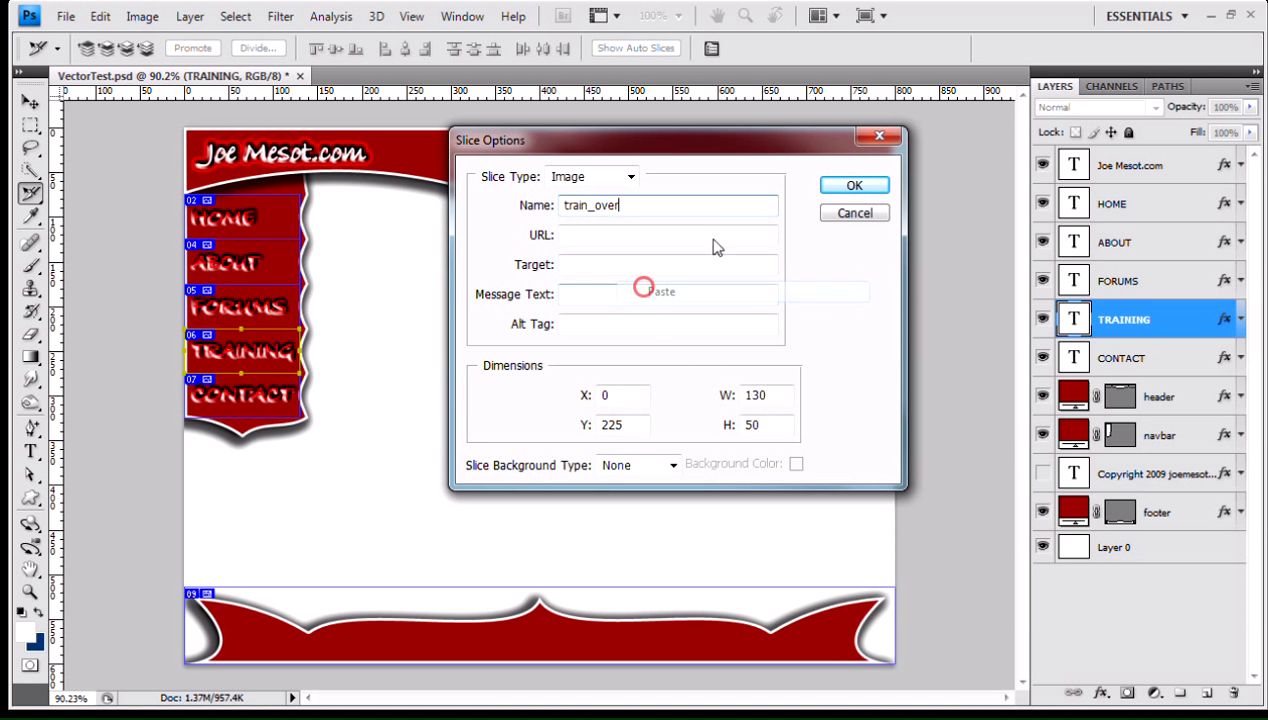
pyautogui.click(849, 185)
pyautogui.click(222, 402)
pyautogui.doubleClick(222, 402)
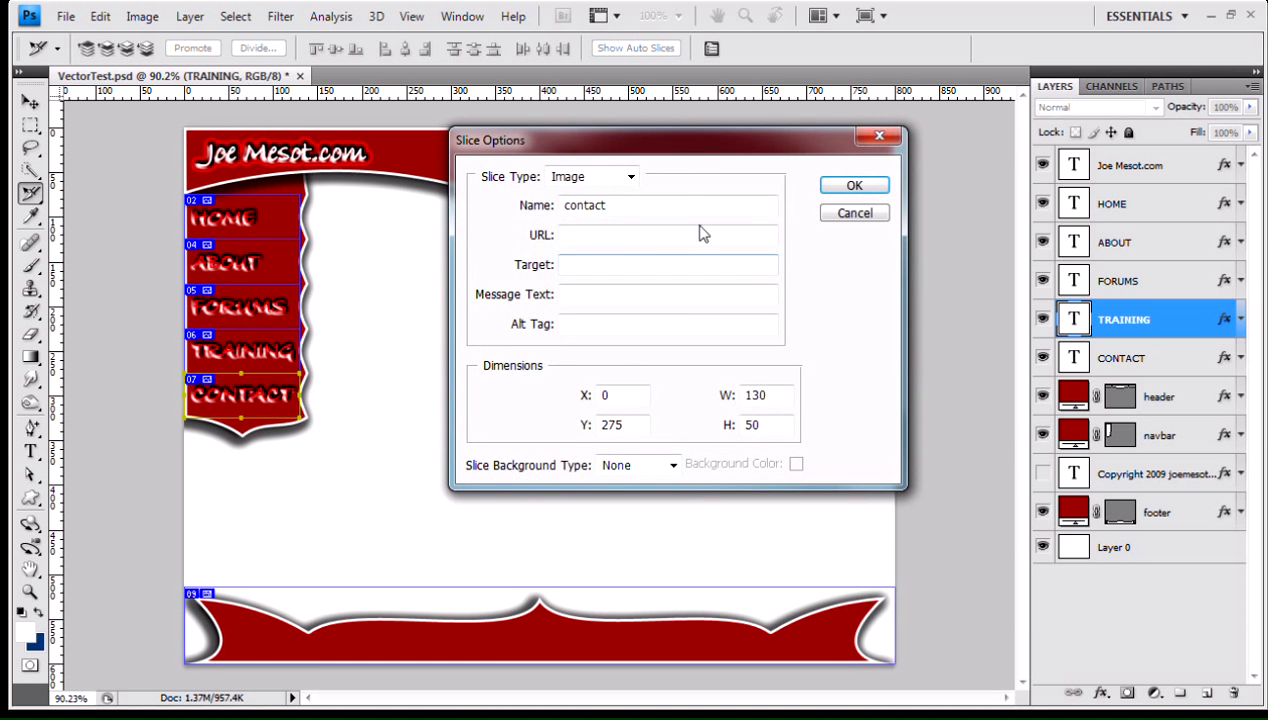
pyautogui.click(662, 205)
pyautogui.rightClick(662, 206)
pyautogui.click(694, 295)
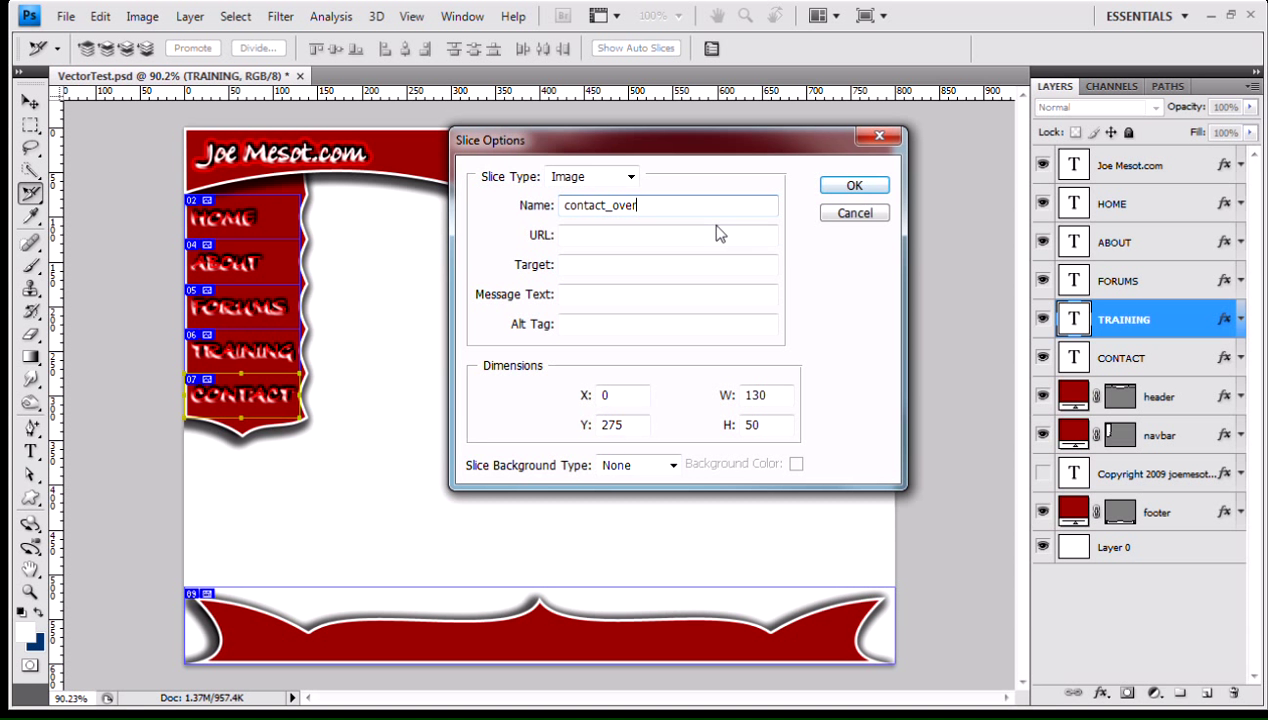
pyautogui.click(845, 186)
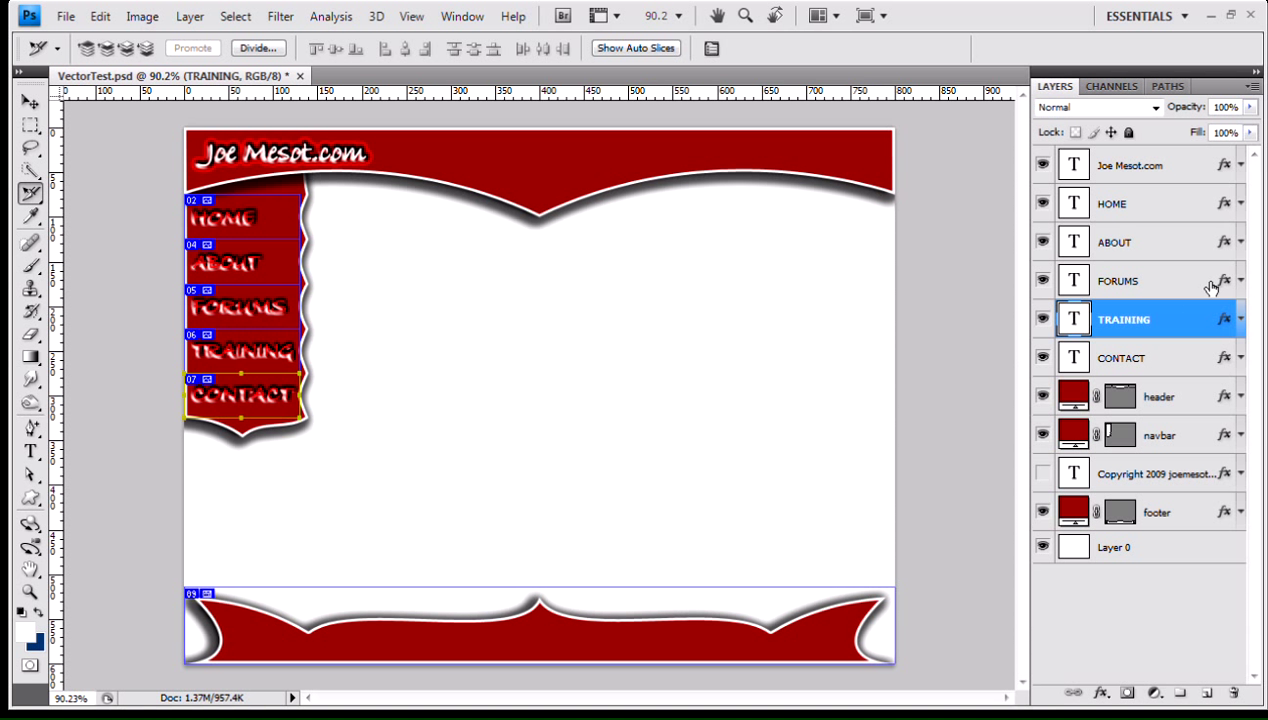
# Turn HOME's Satin effect back on and confirm its slice is named home_over.
pyautogui.click(1240, 203)
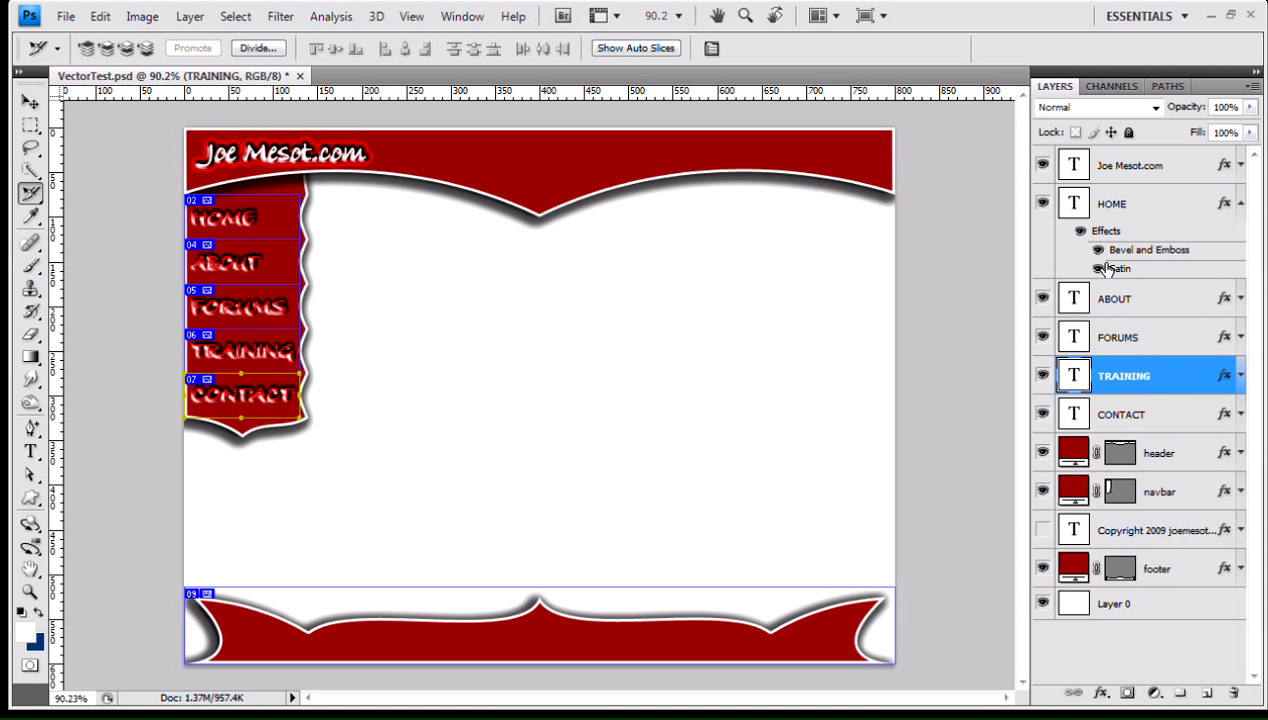
pyautogui.doubleClick(254, 226)
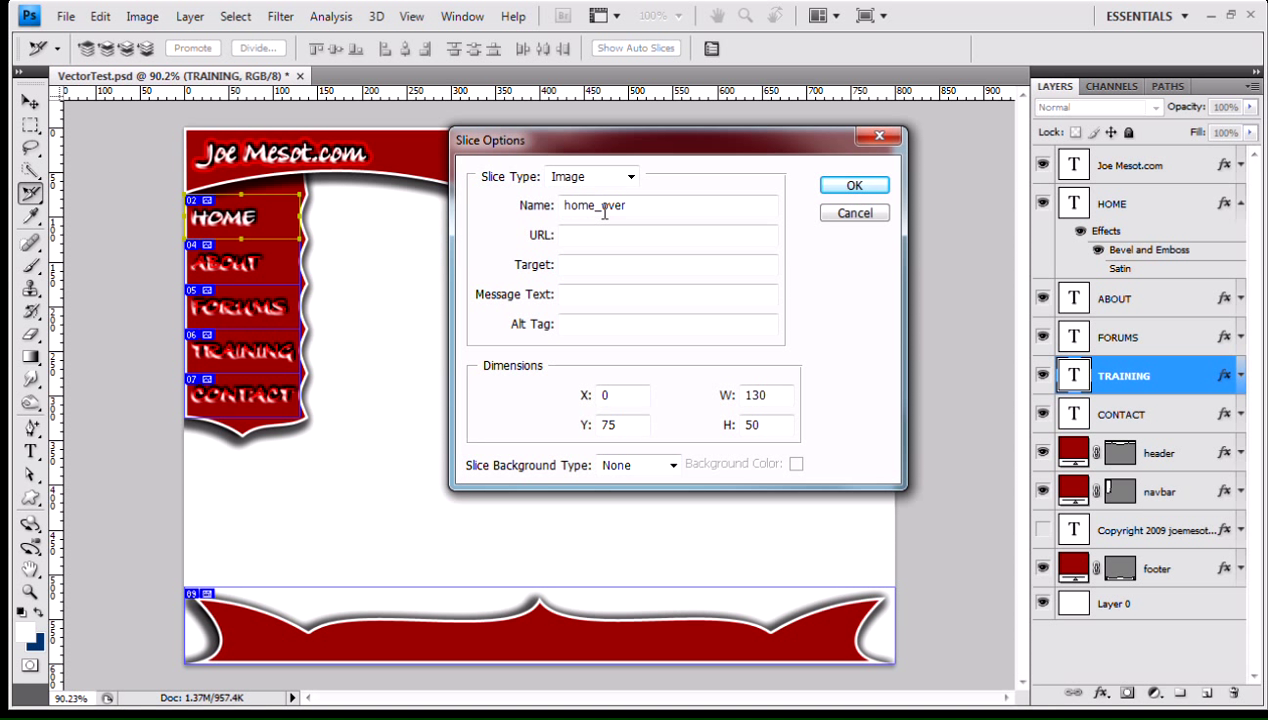
pyautogui.click(843, 213)
pyautogui.click(1110, 268)
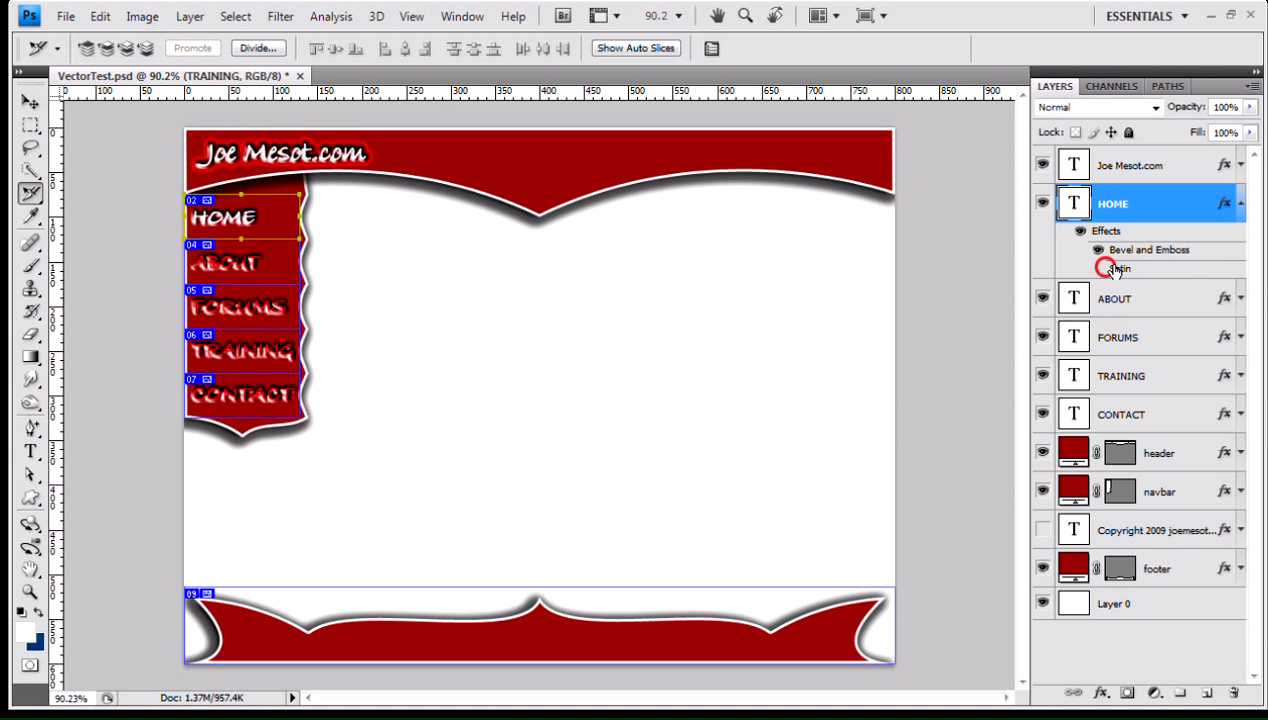
pyautogui.click(1098, 268)
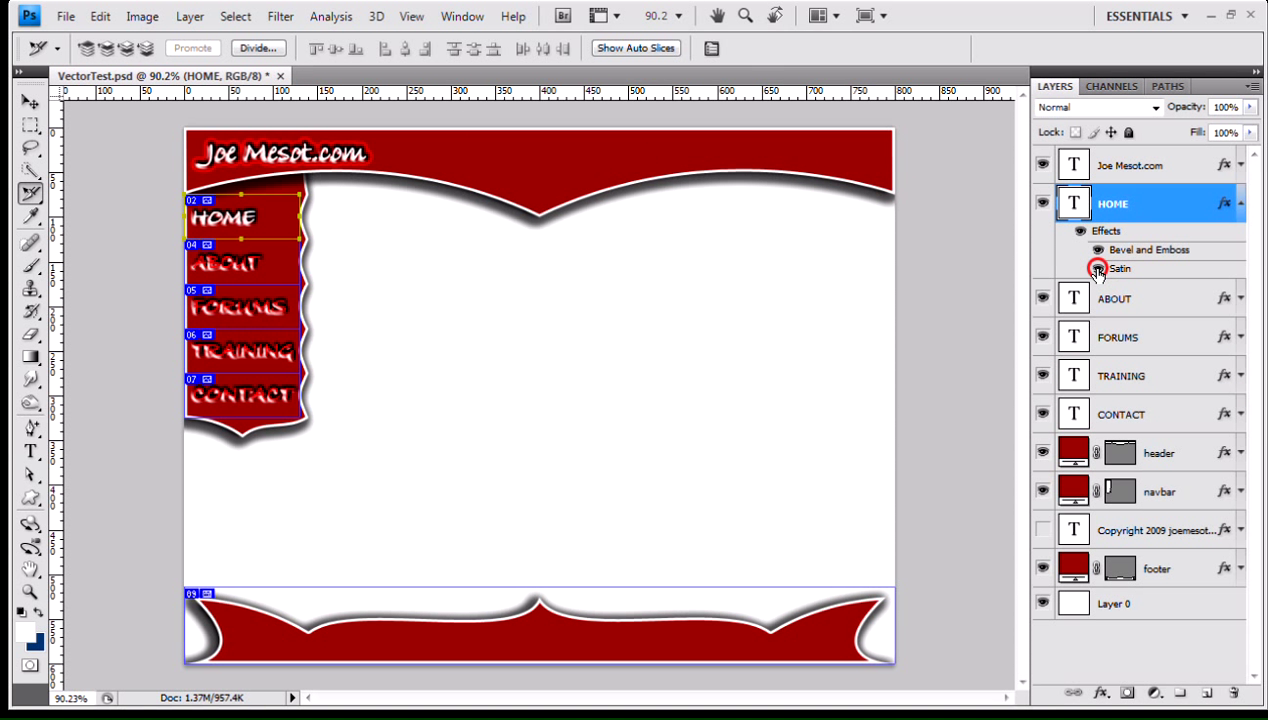
pyautogui.doubleClick(287, 217)
pyautogui.click(578, 207)
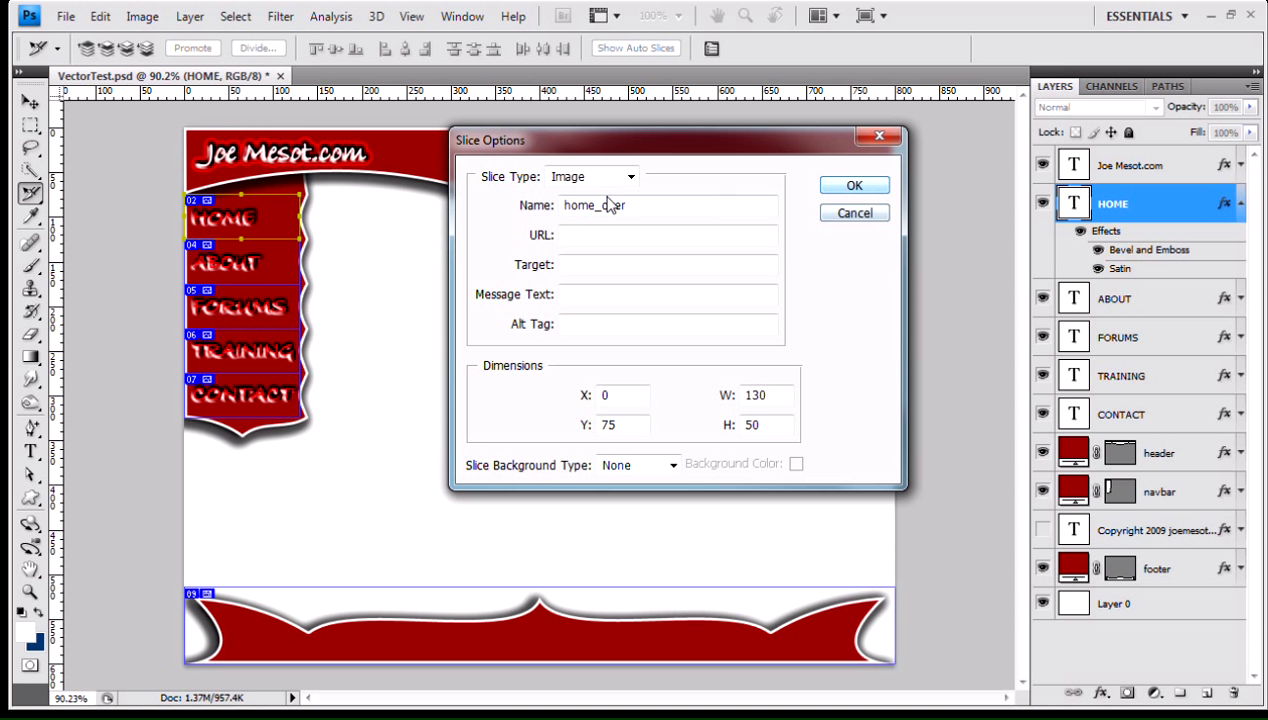
pyautogui.click(856, 187)
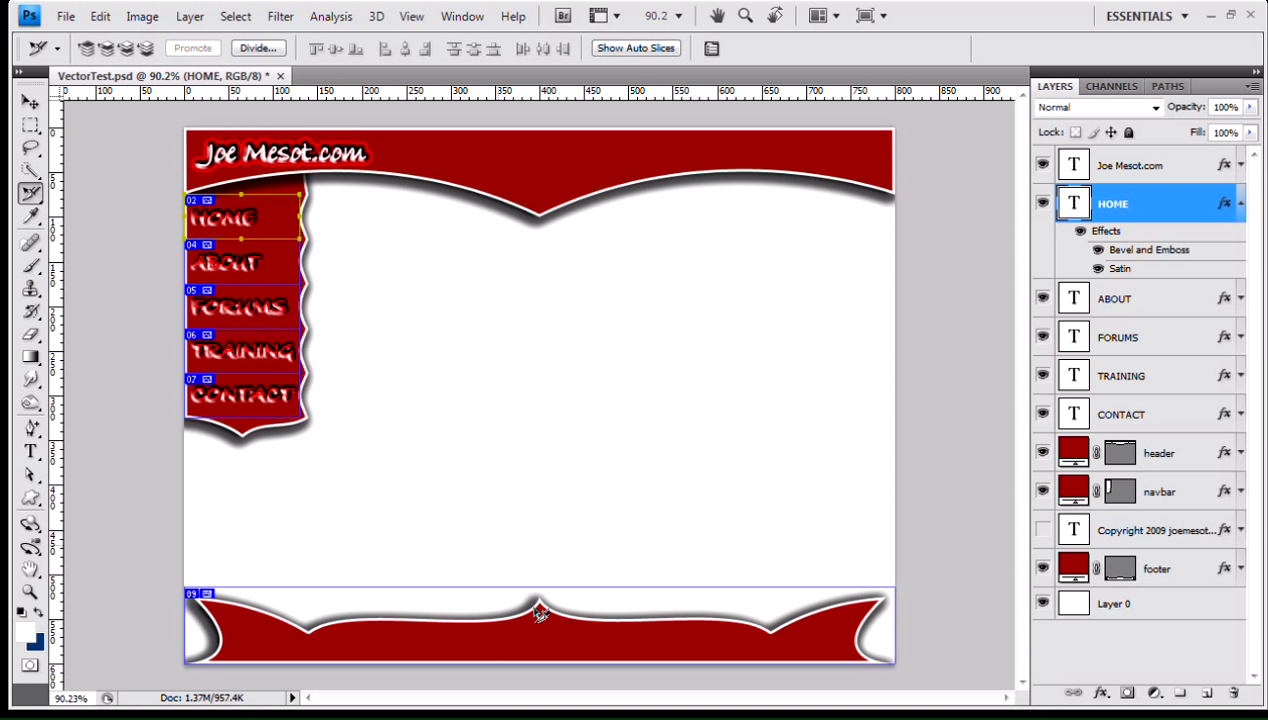
# Delete footer slice 09 and hide the footer layer.
pyautogui.click(434, 625)
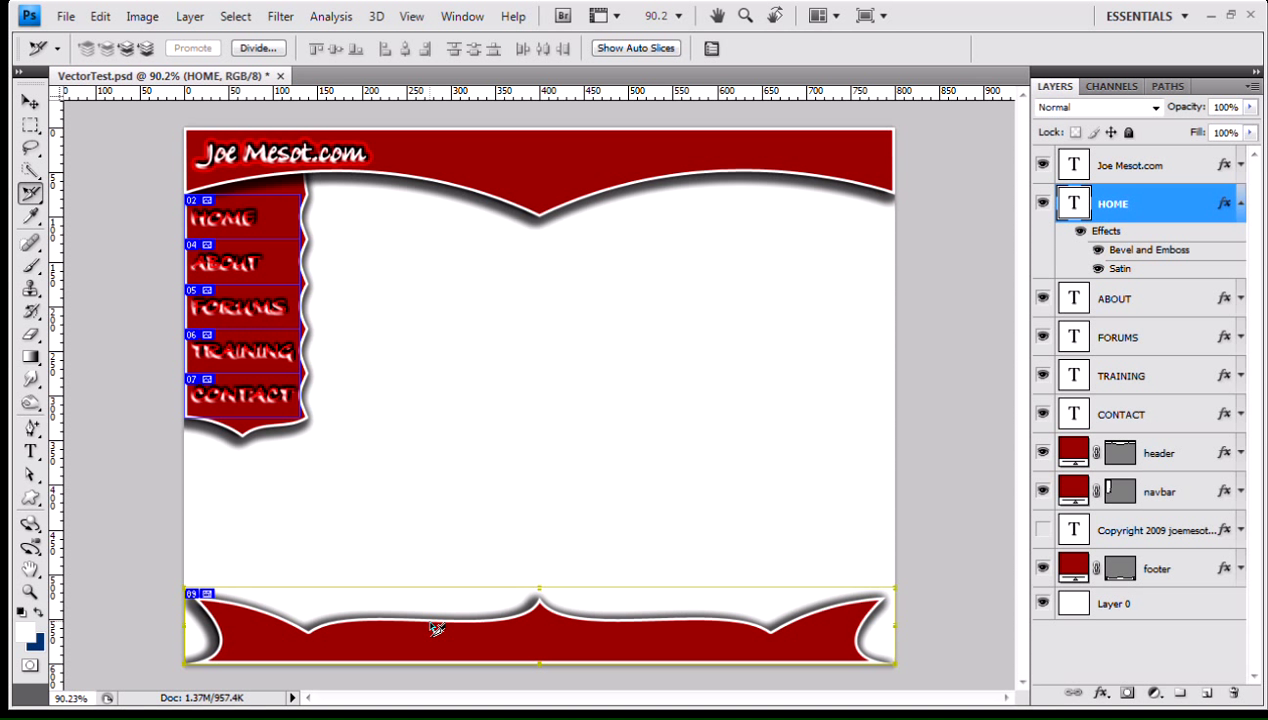
pyautogui.press('Delete')
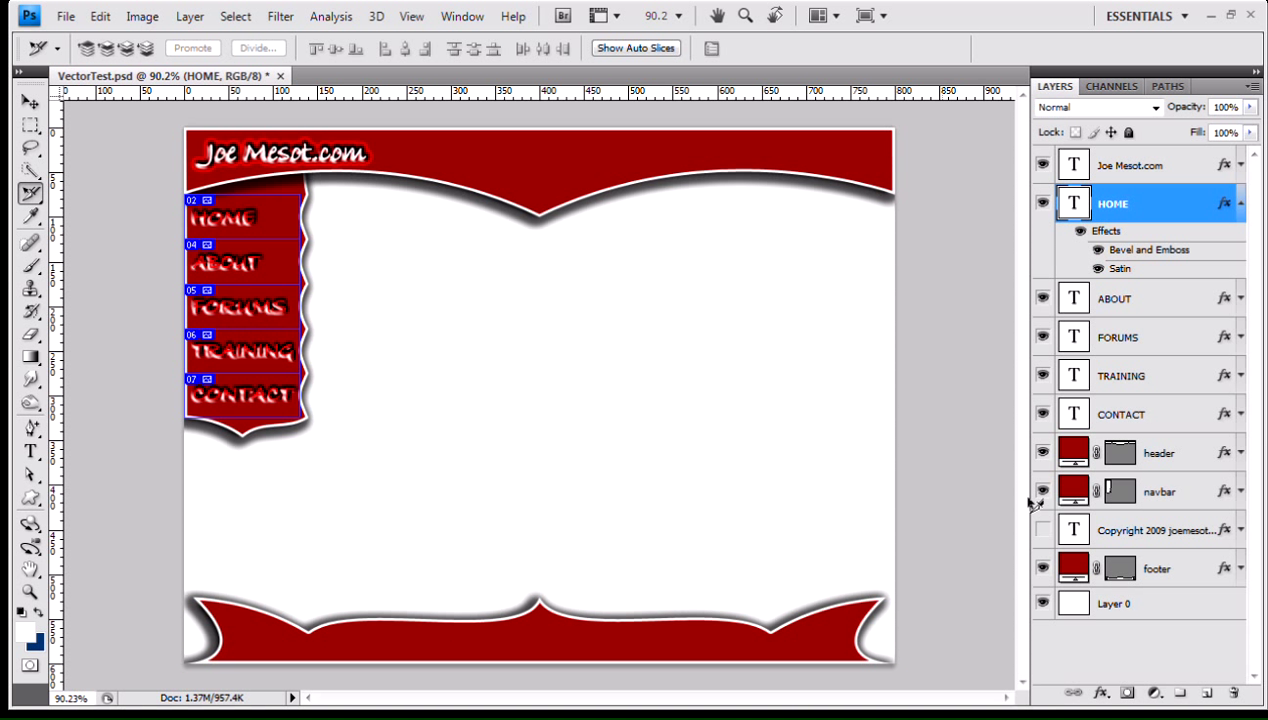
pyautogui.click(1043, 568)
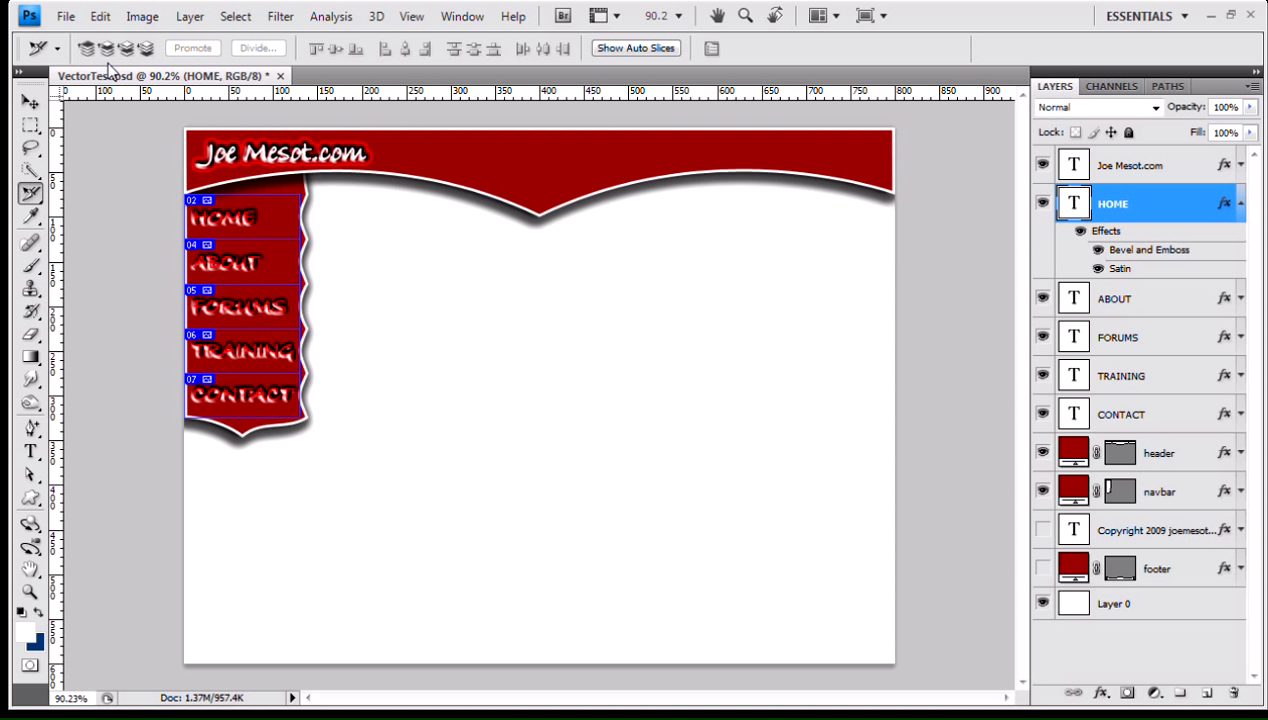
# In Save for Web & Devices, review the HOME through CONTACT slices as GIFs, then Save.
pyautogui.click(65, 16)
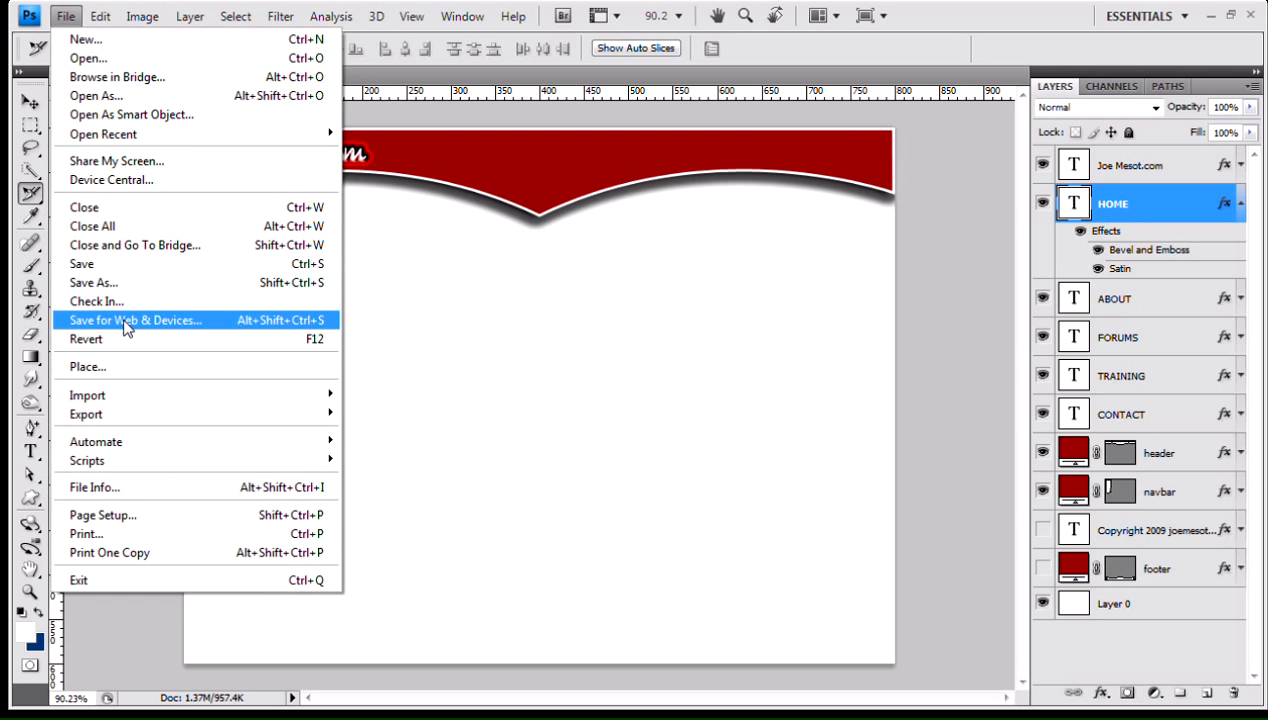
pyautogui.click(127, 321)
pyautogui.click(568, 164)
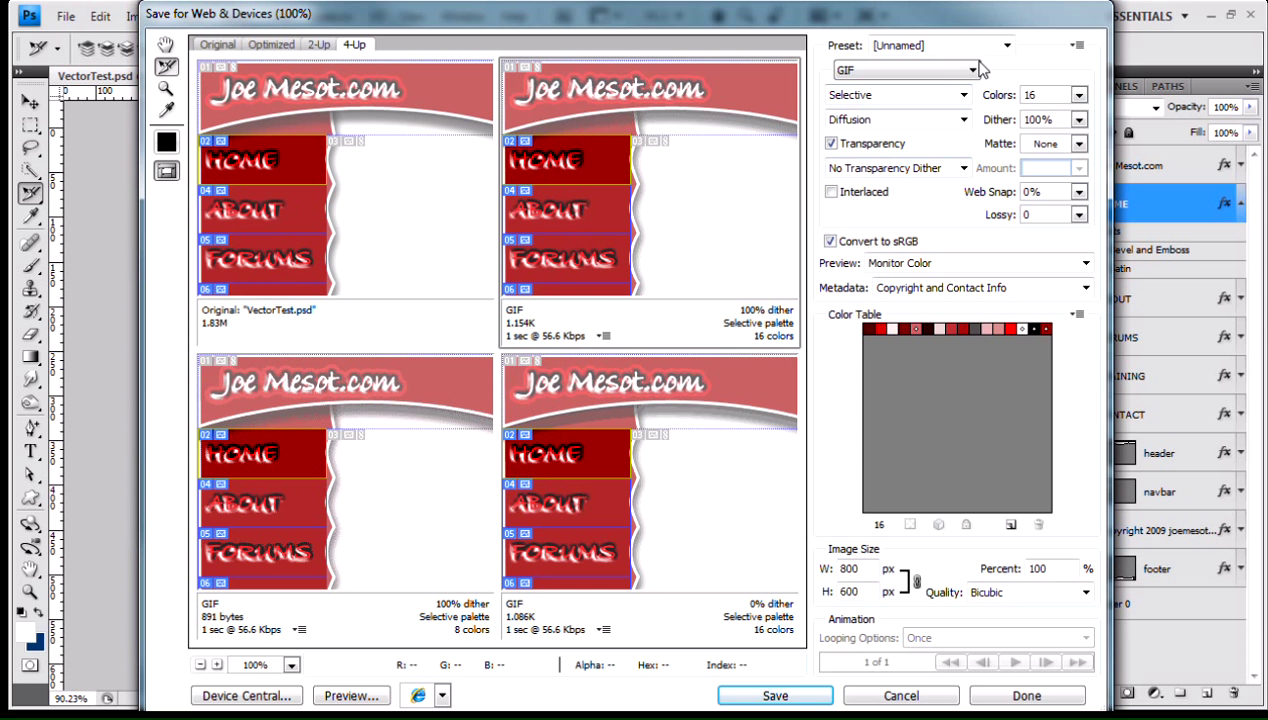
pyautogui.click(573, 218)
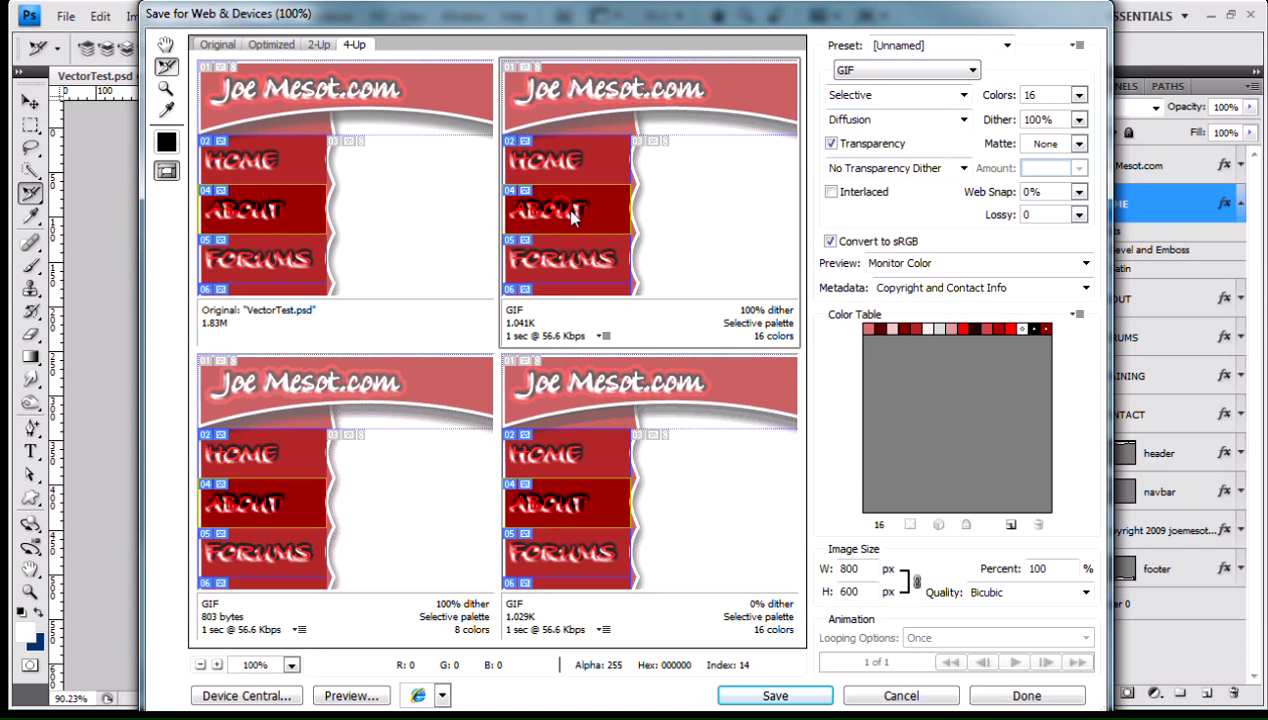
pyautogui.click(592, 266)
pyautogui.scroll(-1, 598, 276)
pyautogui.click(594, 240)
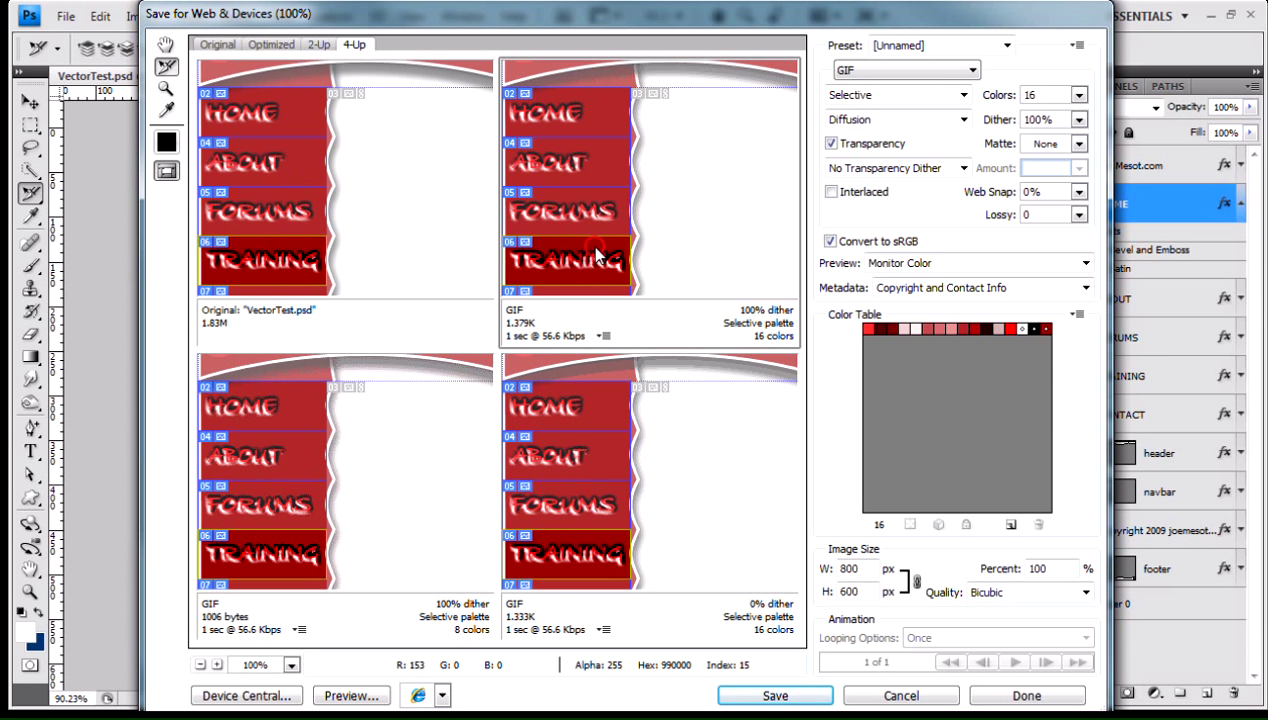
pyautogui.scroll(-1, 590, 246)
pyautogui.click(587, 246)
pyautogui.scroll(-1, 590, 248)
pyautogui.scroll(-1, 594, 249)
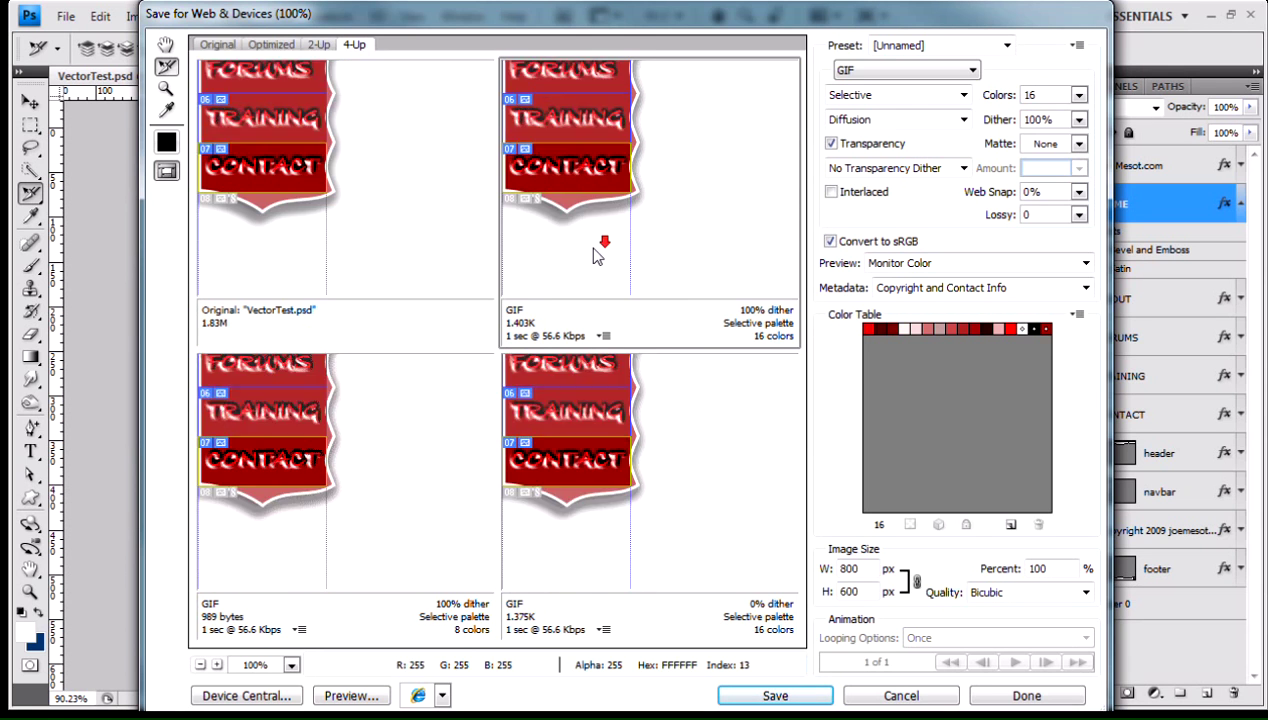
pyautogui.scroll(4, 597, 245)
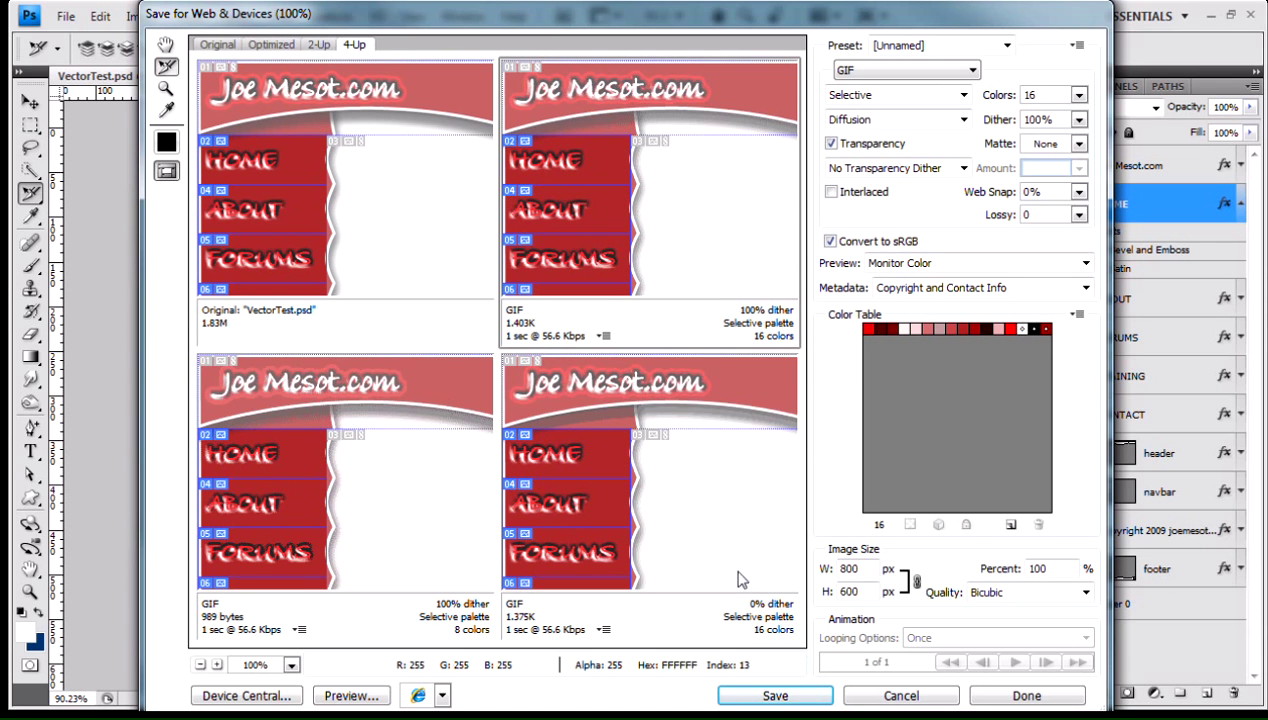
pyautogui.click(778, 699)
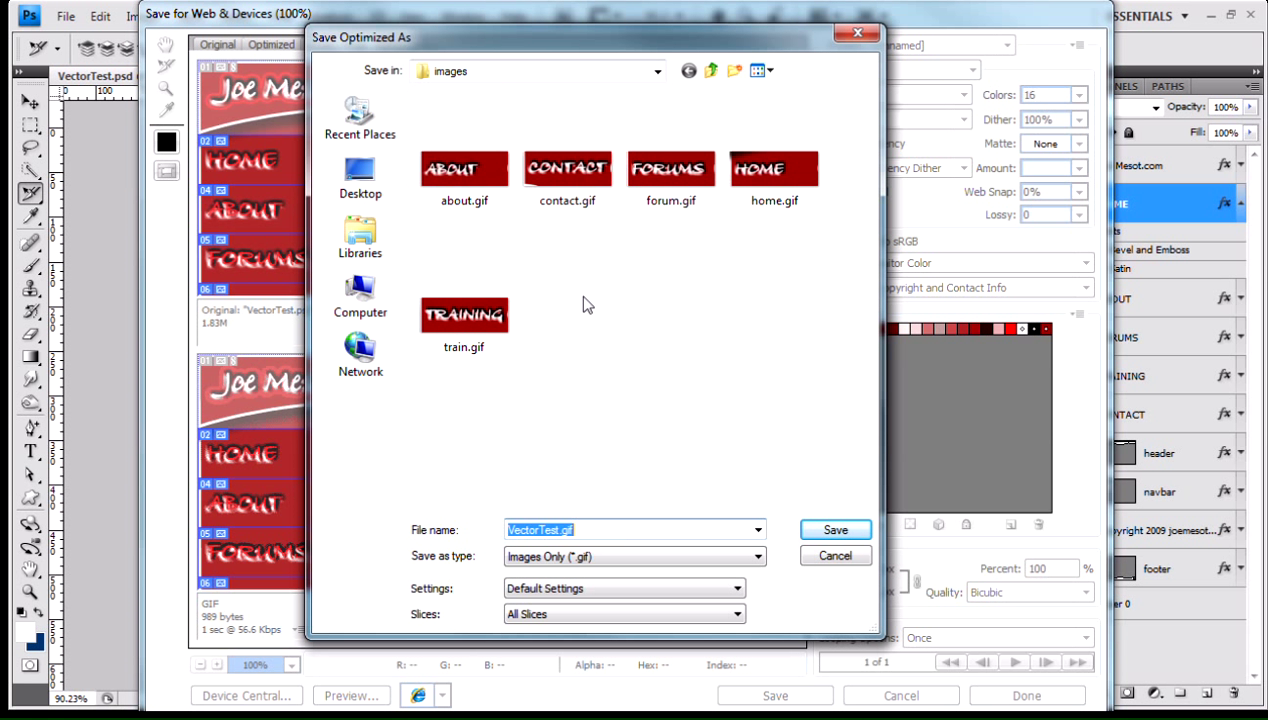
# Save the optimized slices into the images folder and switch to its Explorer window.
pyautogui.click(834, 531)
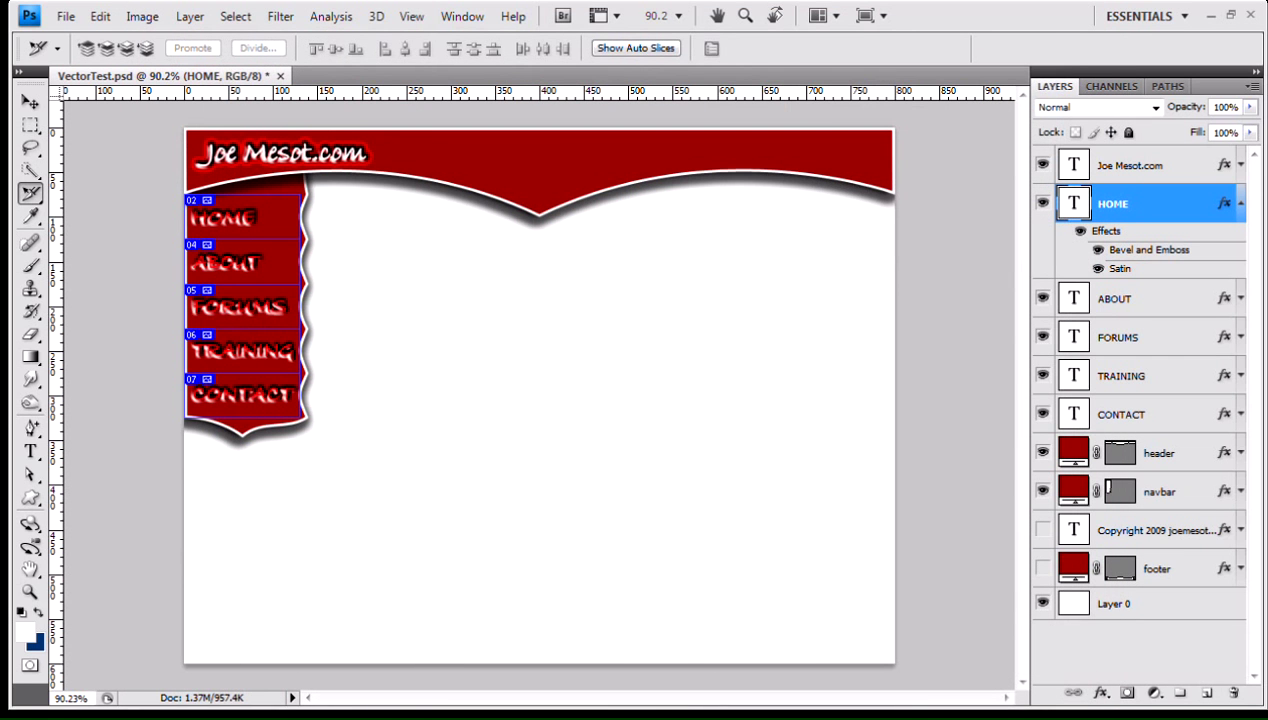
pyautogui.hotkey('alt', 'Tab')
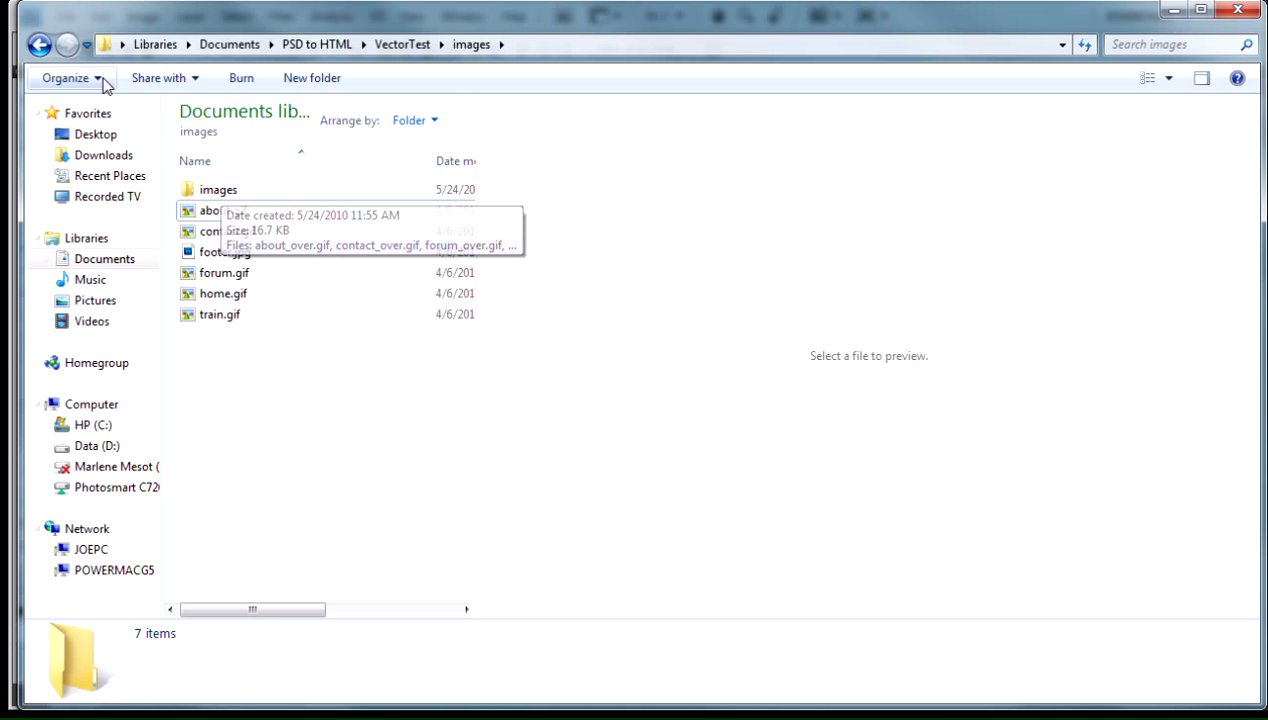
# Open the nested images subfolder and preview the five _over rollover GIFs.
pyautogui.click(39, 44)
pyautogui.doubleClick(236, 191)
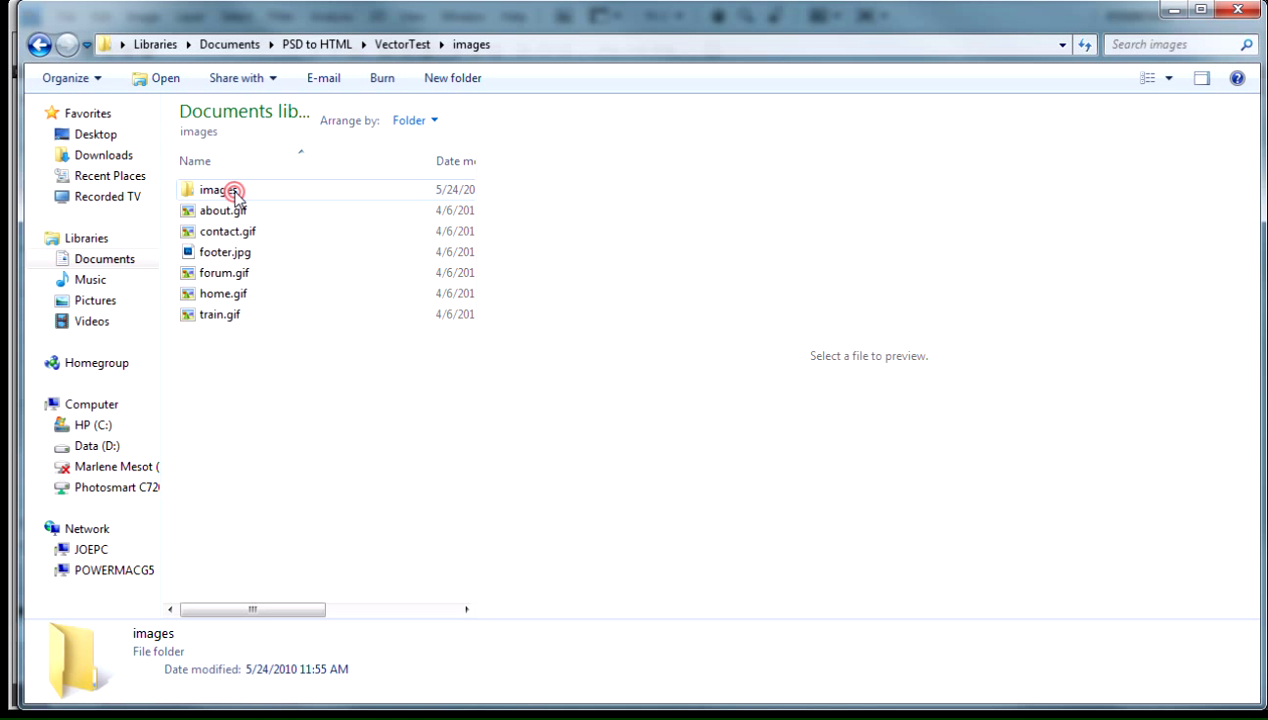
pyautogui.doubleClick(235, 191)
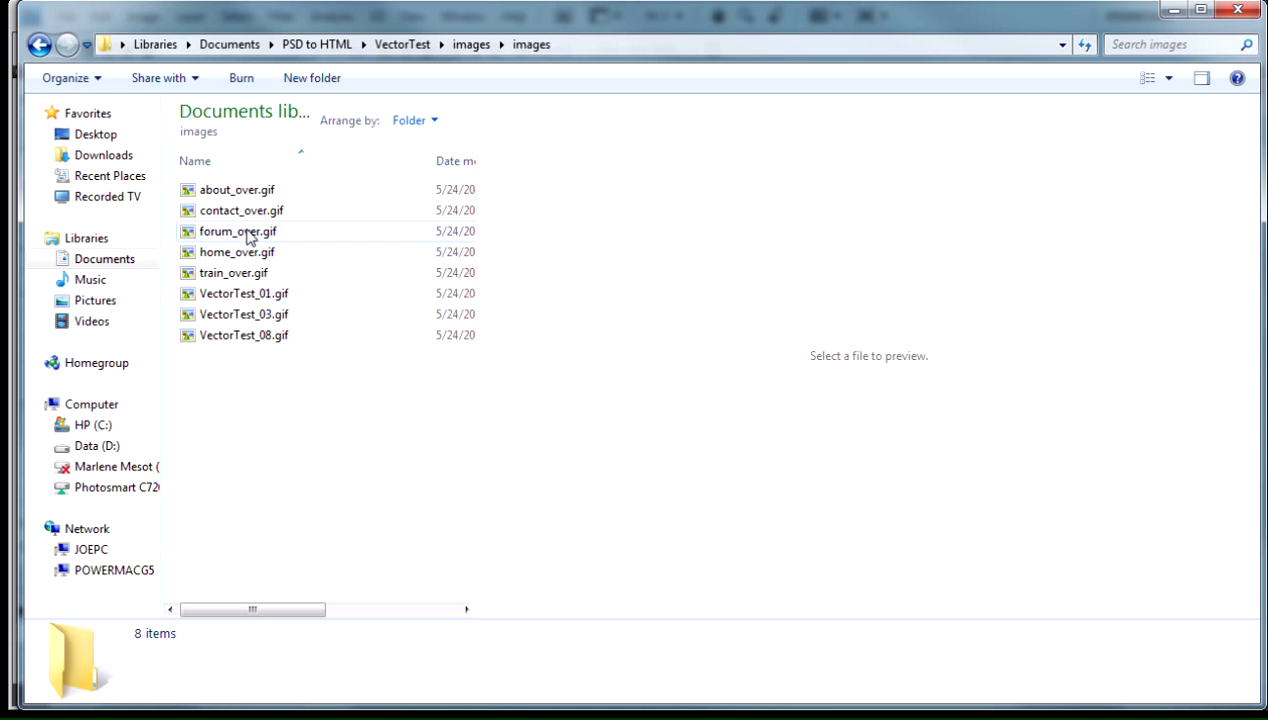
pyautogui.click(252, 190)
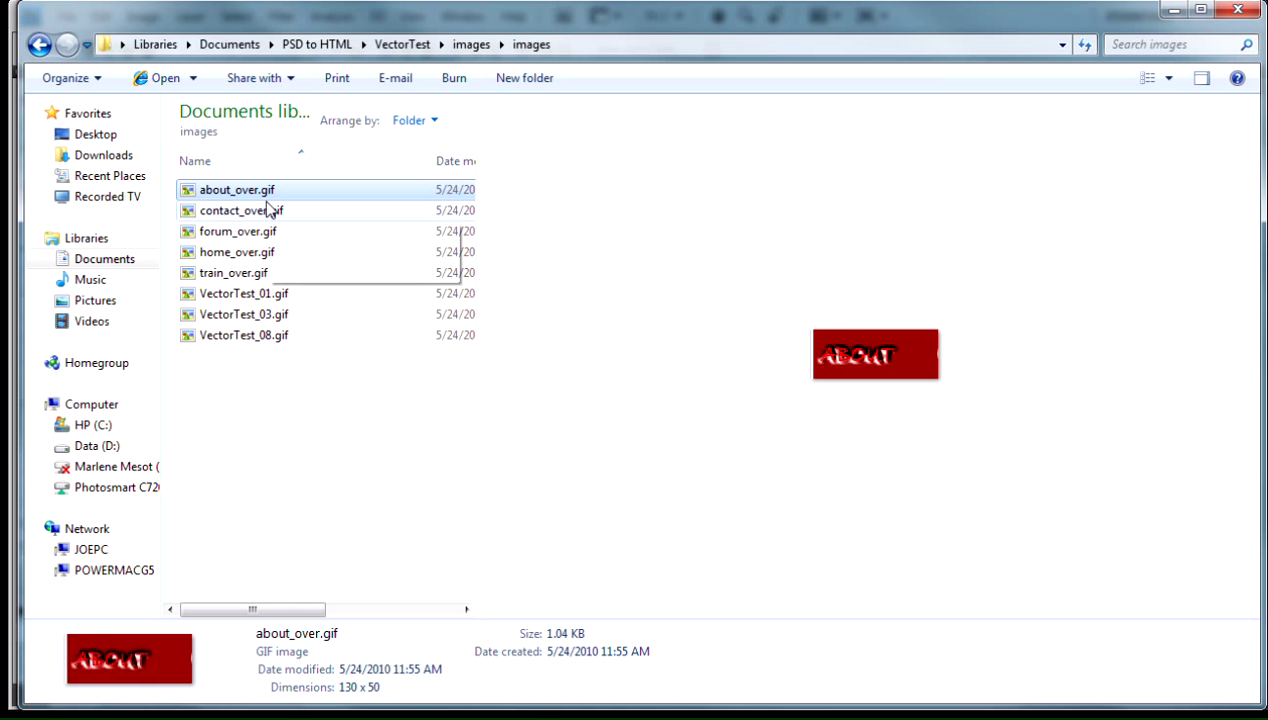
pyautogui.click(269, 210)
pyautogui.click(264, 231)
pyautogui.click(262, 253)
pyautogui.click(257, 273)
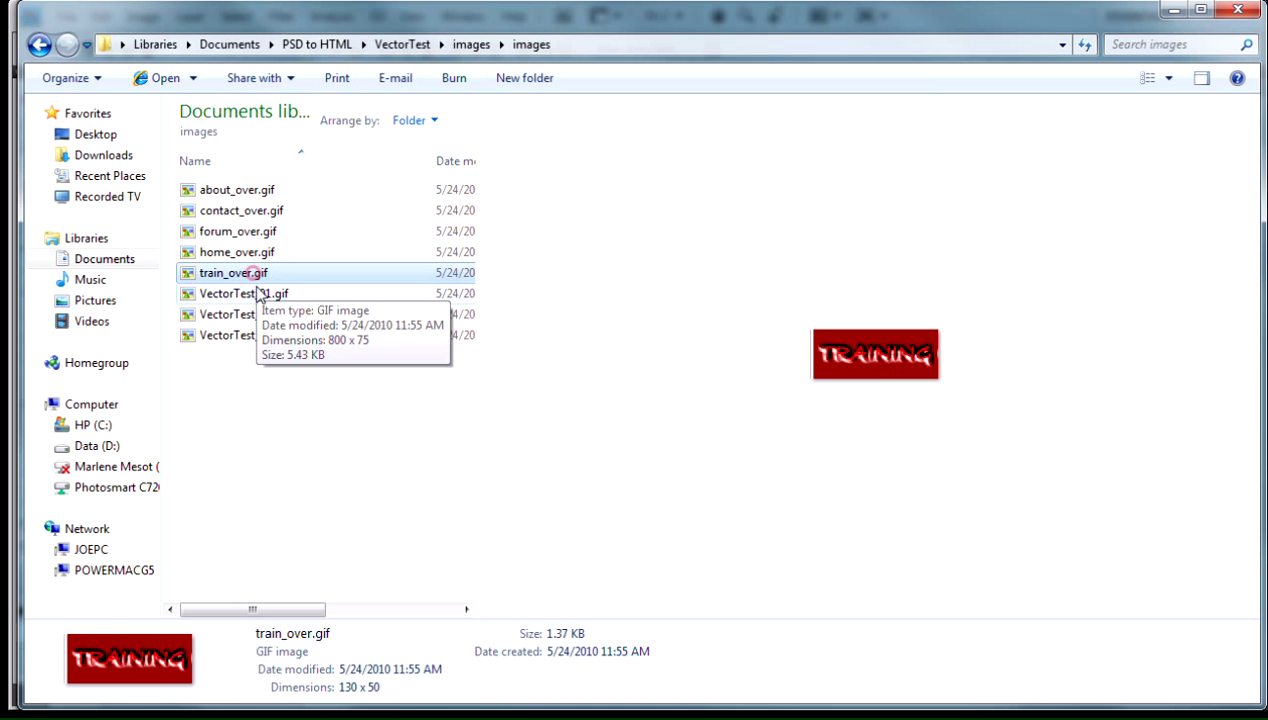
# Preview and delete VectorTest_01.gif, VectorTest_03.gif and VectorTest_08.gif.
pyautogui.click(259, 299)
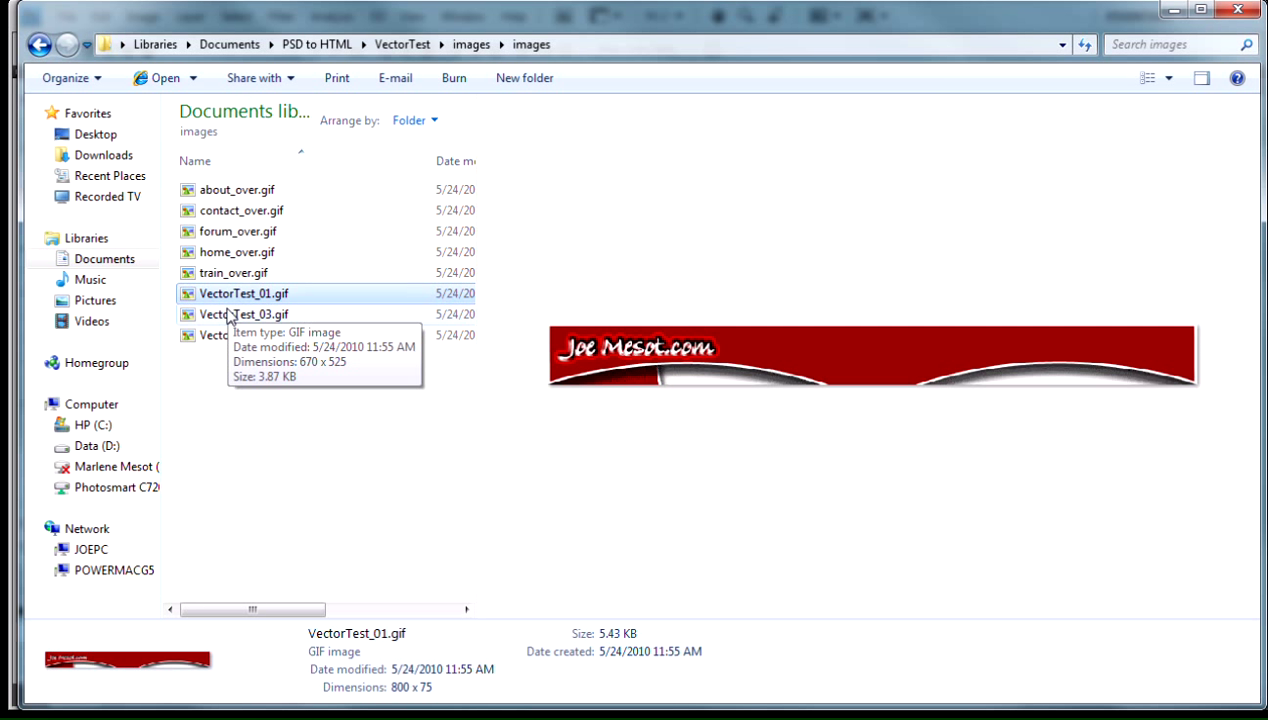
pyautogui.click(238, 316)
pyautogui.click(232, 338)
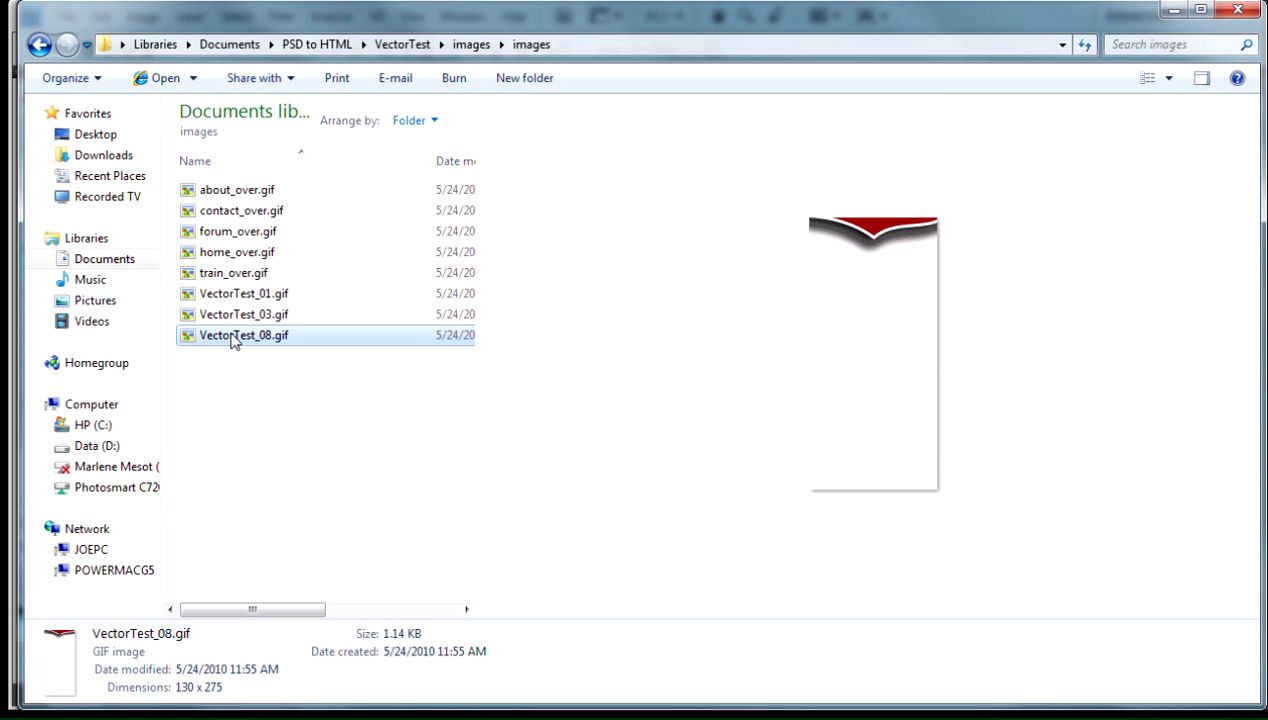
pyautogui.click(235, 295)
pyautogui.click(227, 334)
pyautogui.moveTo(248, 370); pyautogui.dragTo(234, 189)
pyautogui.press('Delete')
# Cut the five _over GIFs and paste them into the parent images folder.
pyautogui.rightClick(228, 195)
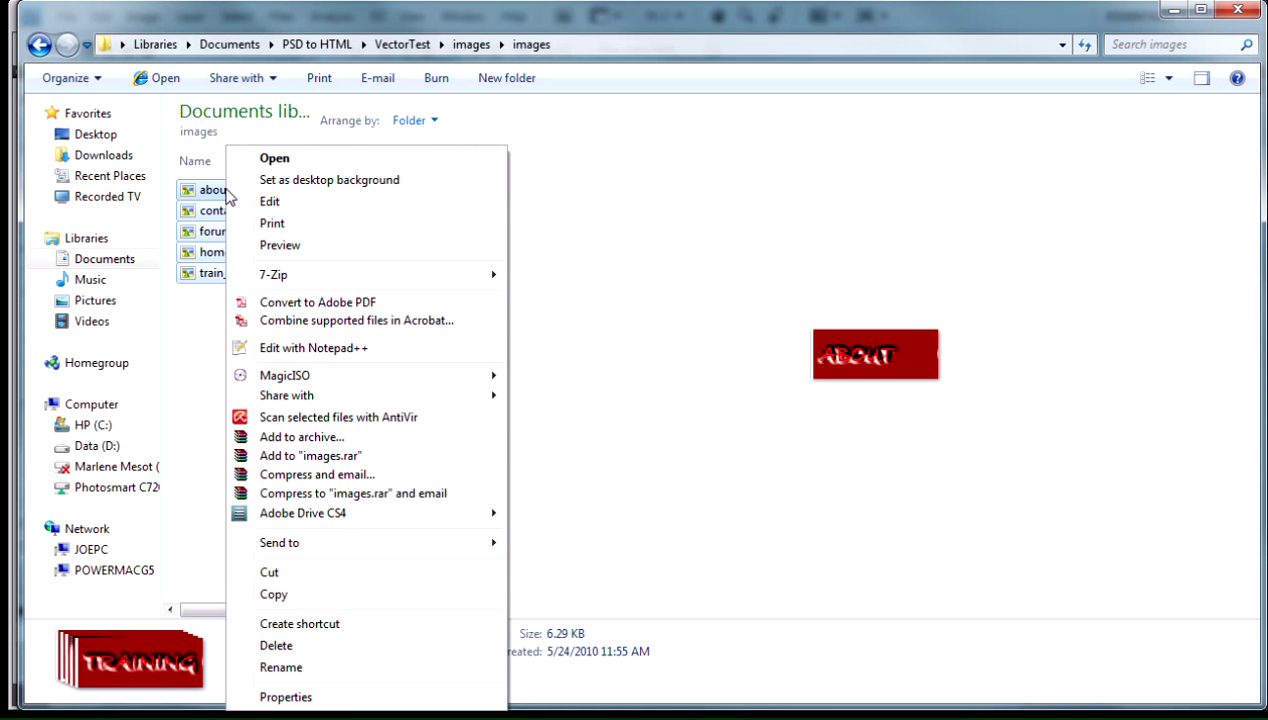
pyautogui.click(277, 579)
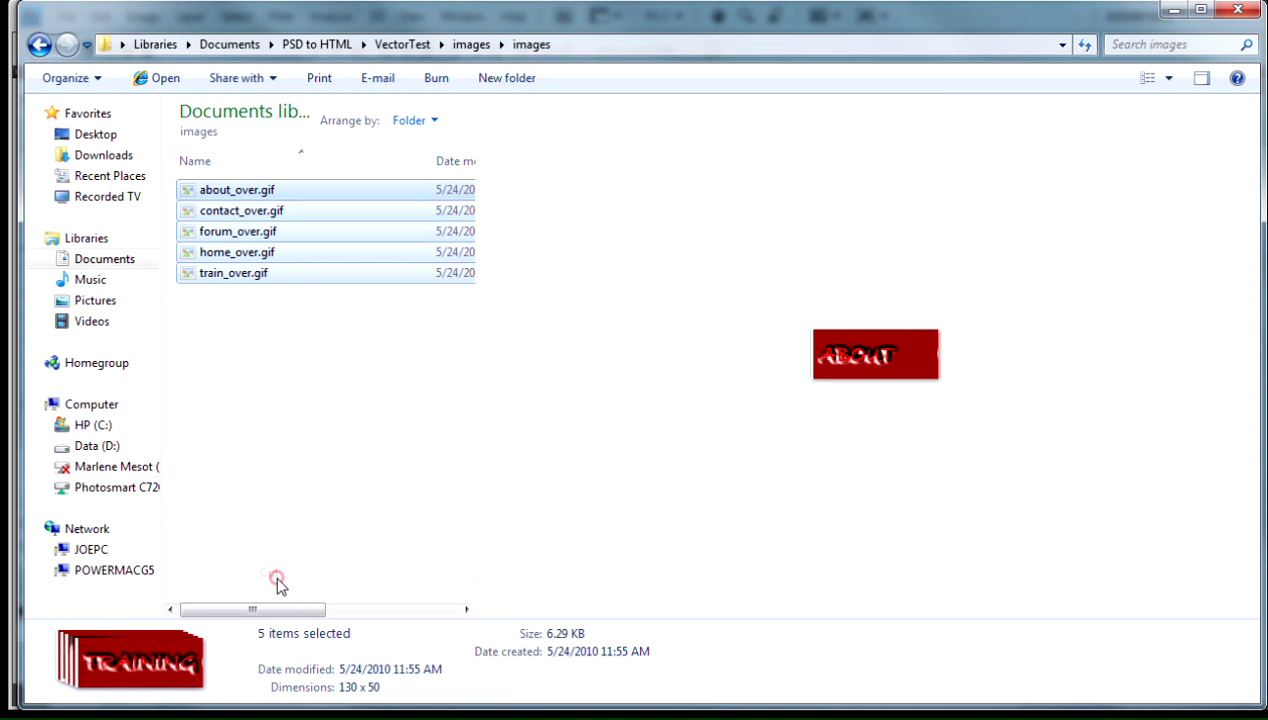
pyautogui.click(39, 45)
pyautogui.rightClick(291, 388)
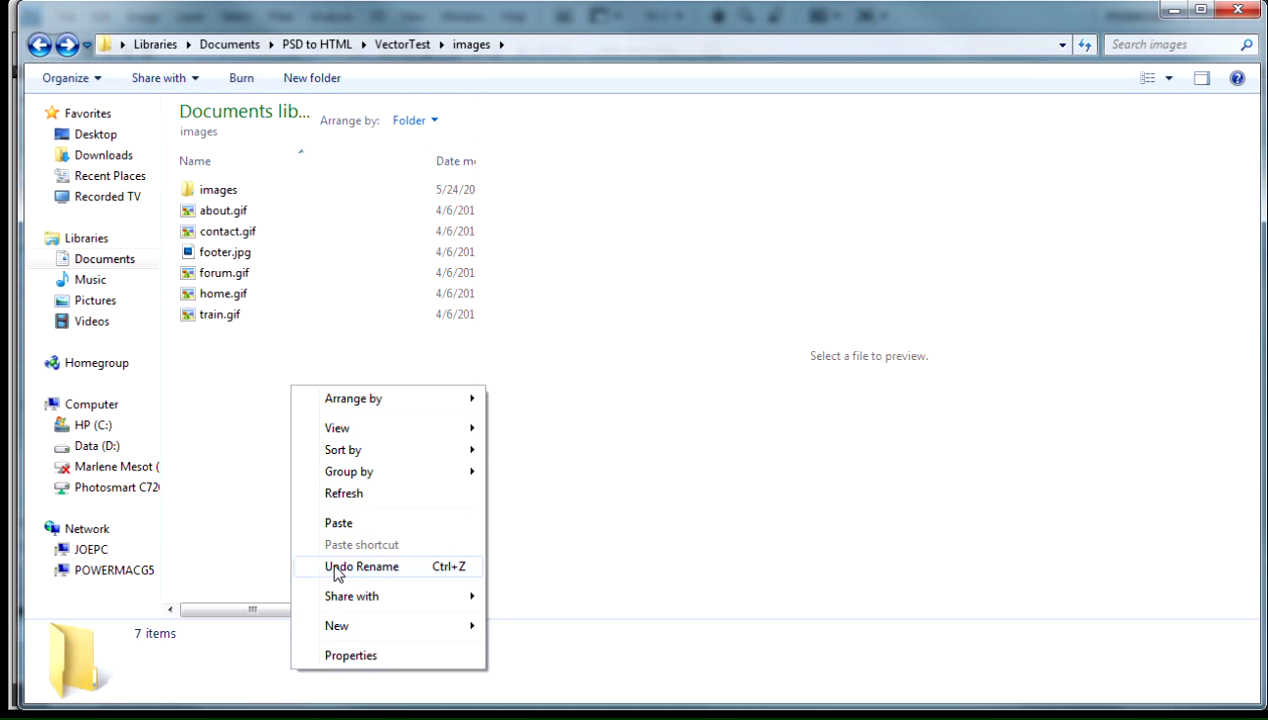
pyautogui.click(340, 524)
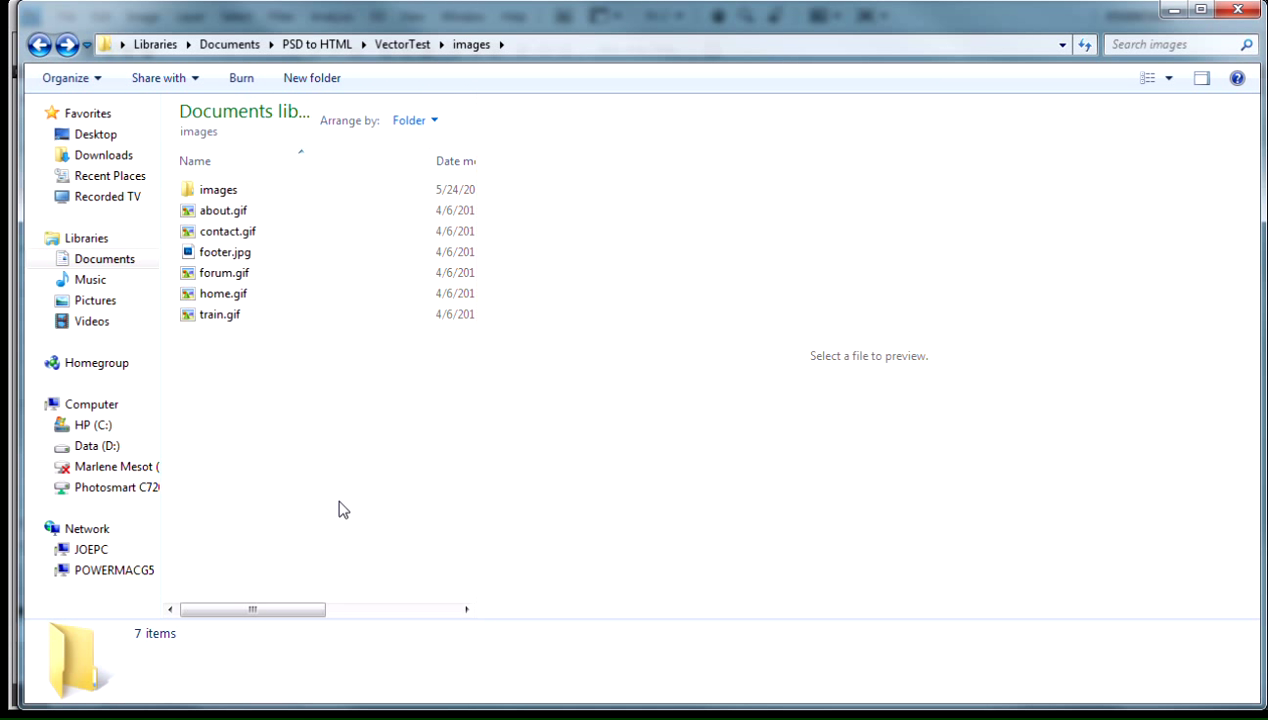
# Check that the nested images subfolder is now empty and select it.
pyautogui.doubleClick(222, 192)
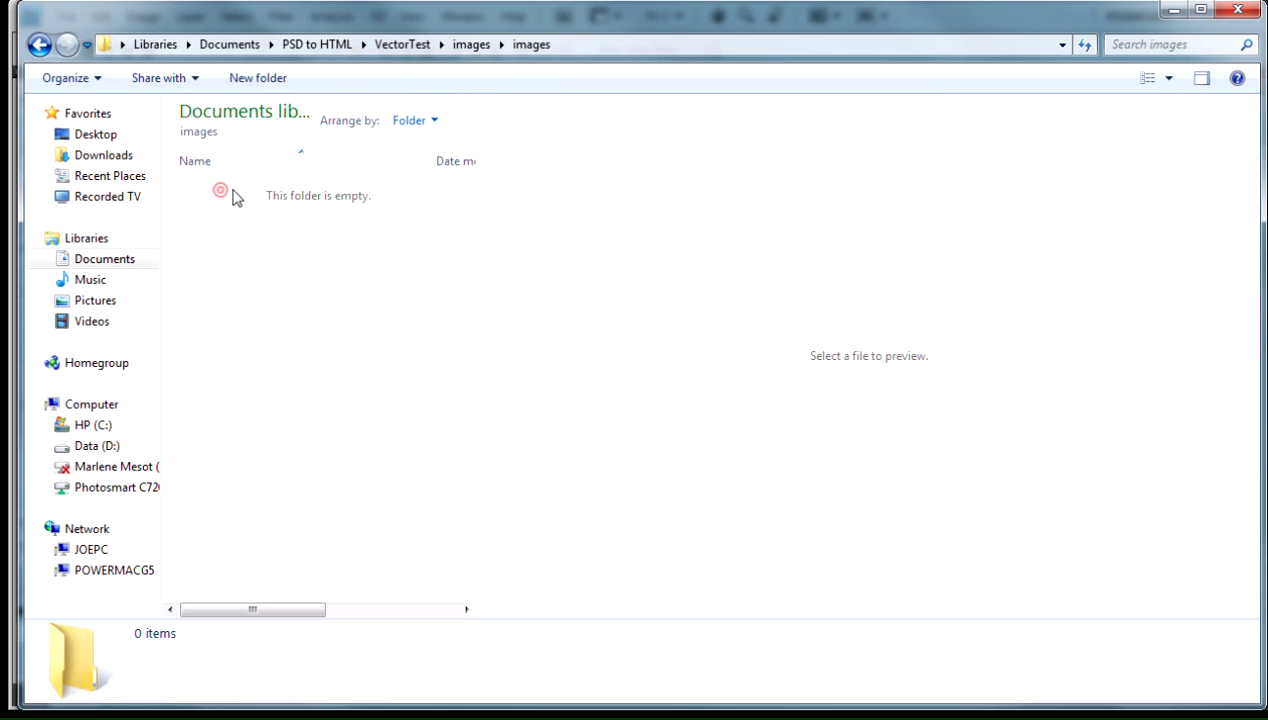
pyautogui.click(39, 45)
pyautogui.click(243, 192)
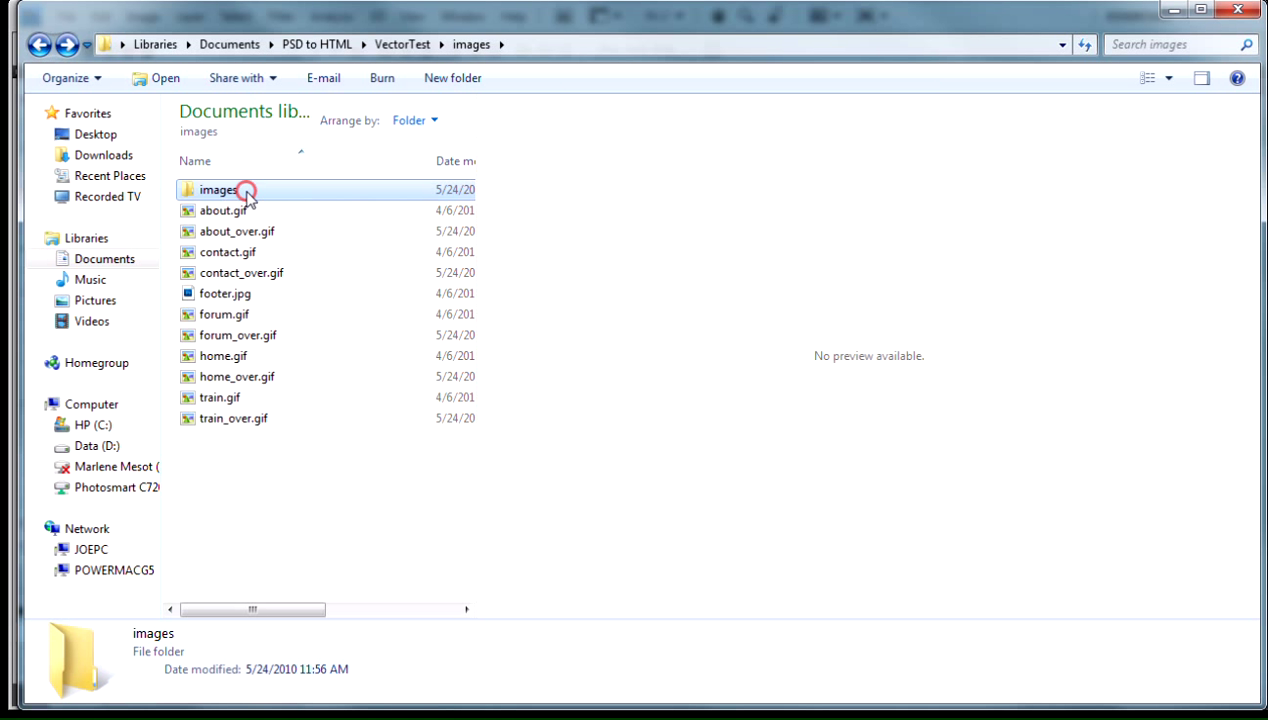
pyautogui.click(277, 273)
pyautogui.click(279, 203)
pyautogui.click(276, 191)
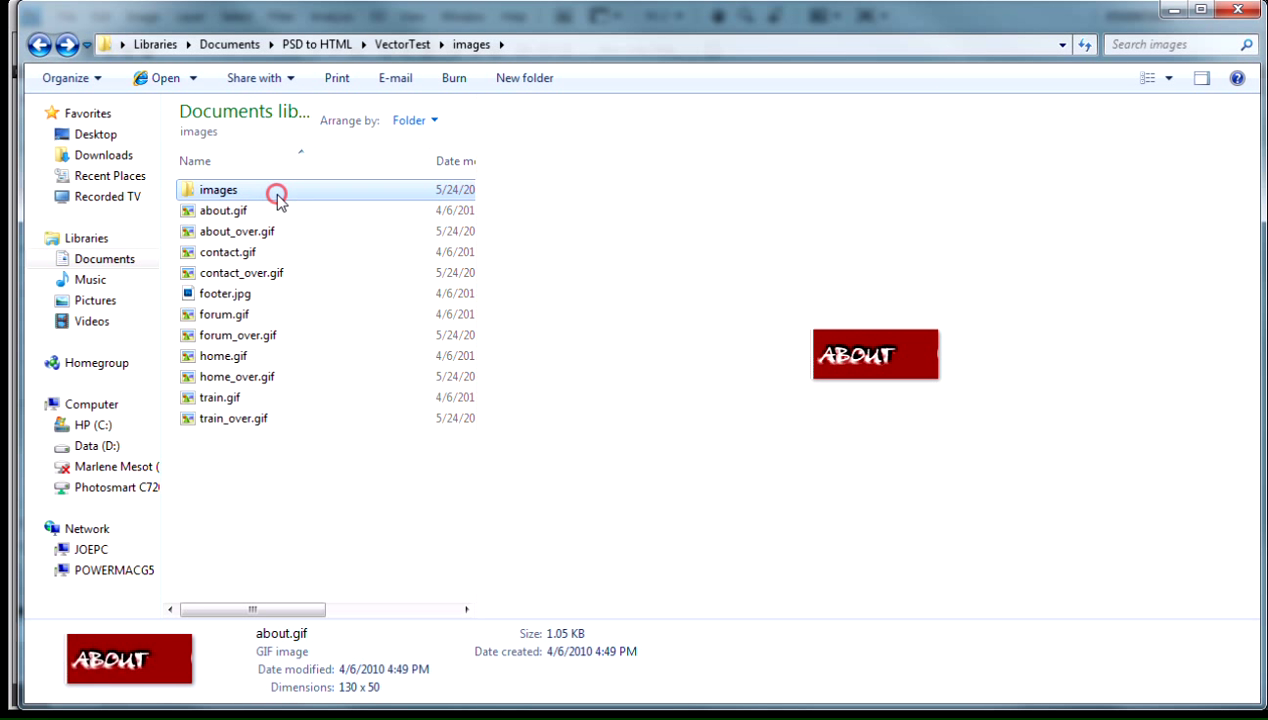
# Delete the empty subfolder, then preview about.gif, contact.gif and their _over versions.
pyautogui.press('Delete')
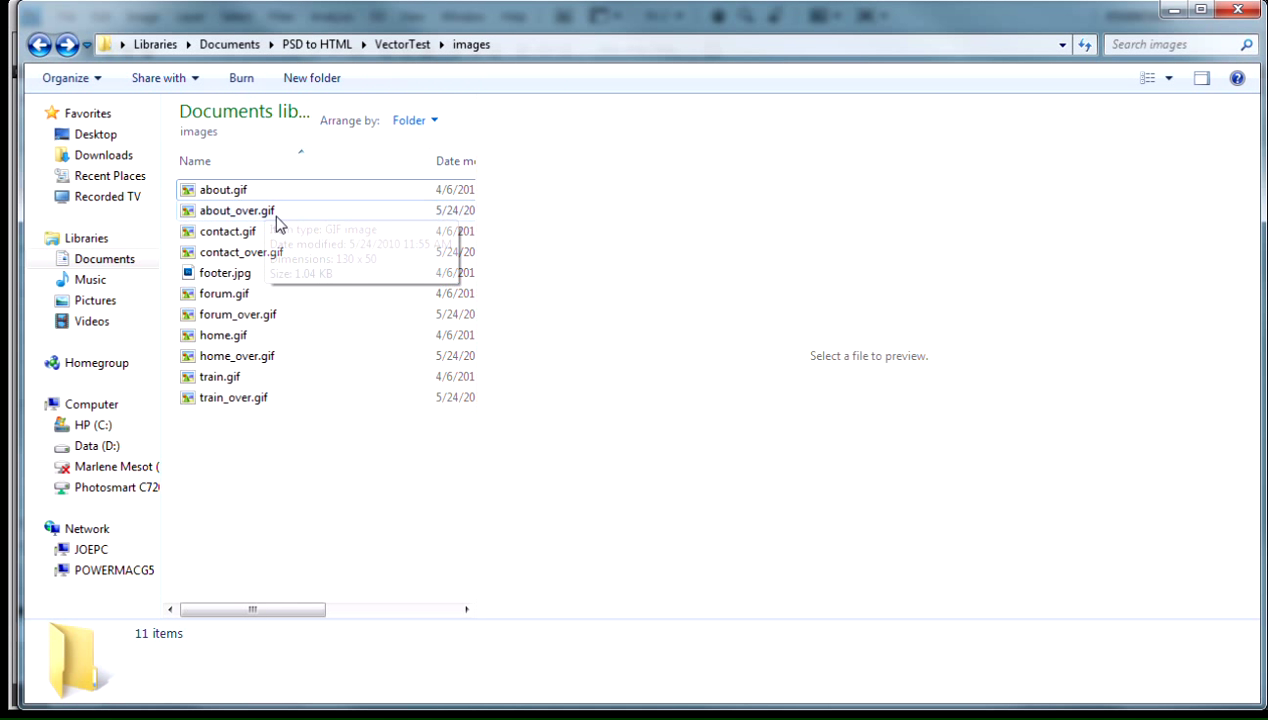
pyautogui.click(242, 190)
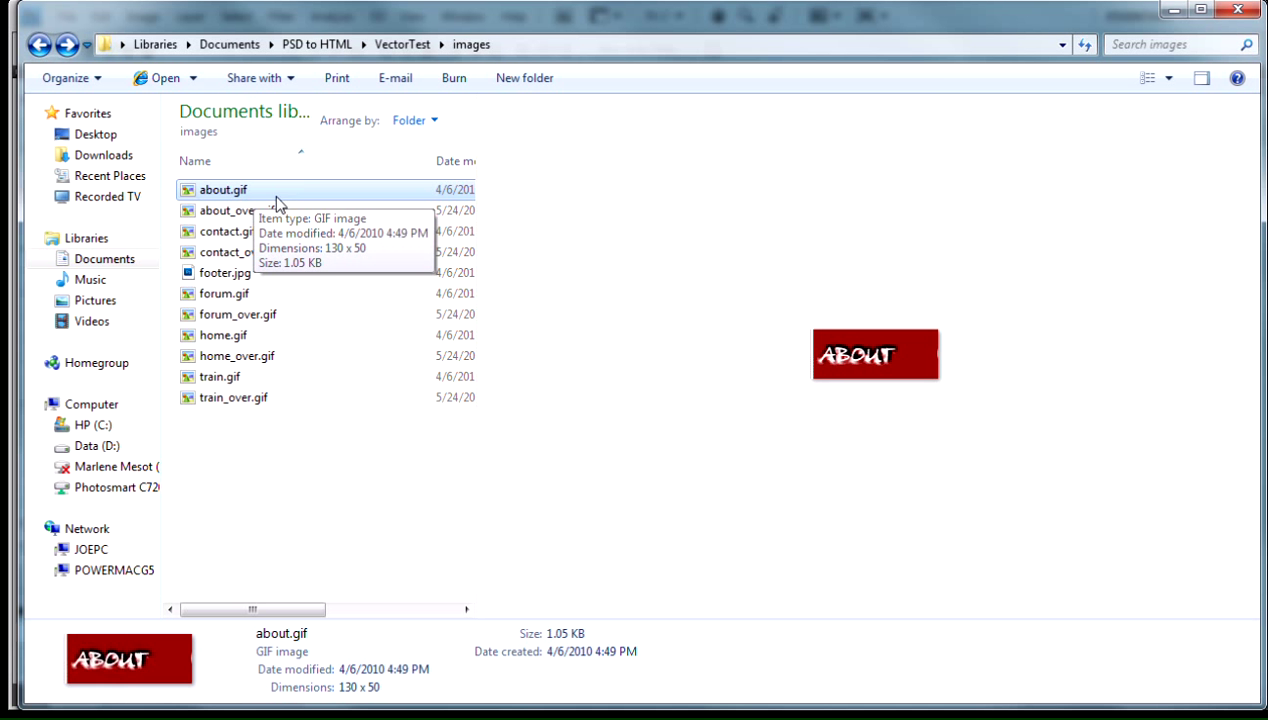
pyautogui.click(286, 212)
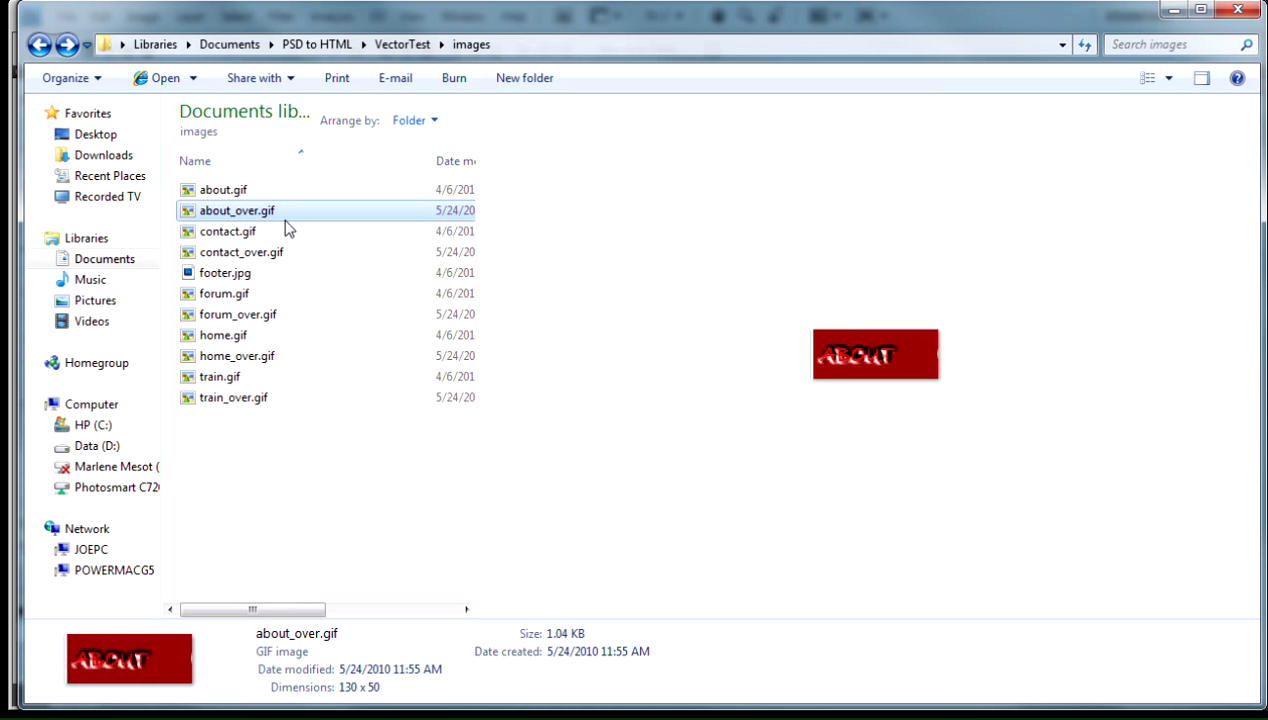
pyautogui.click(282, 233)
pyautogui.click(289, 253)
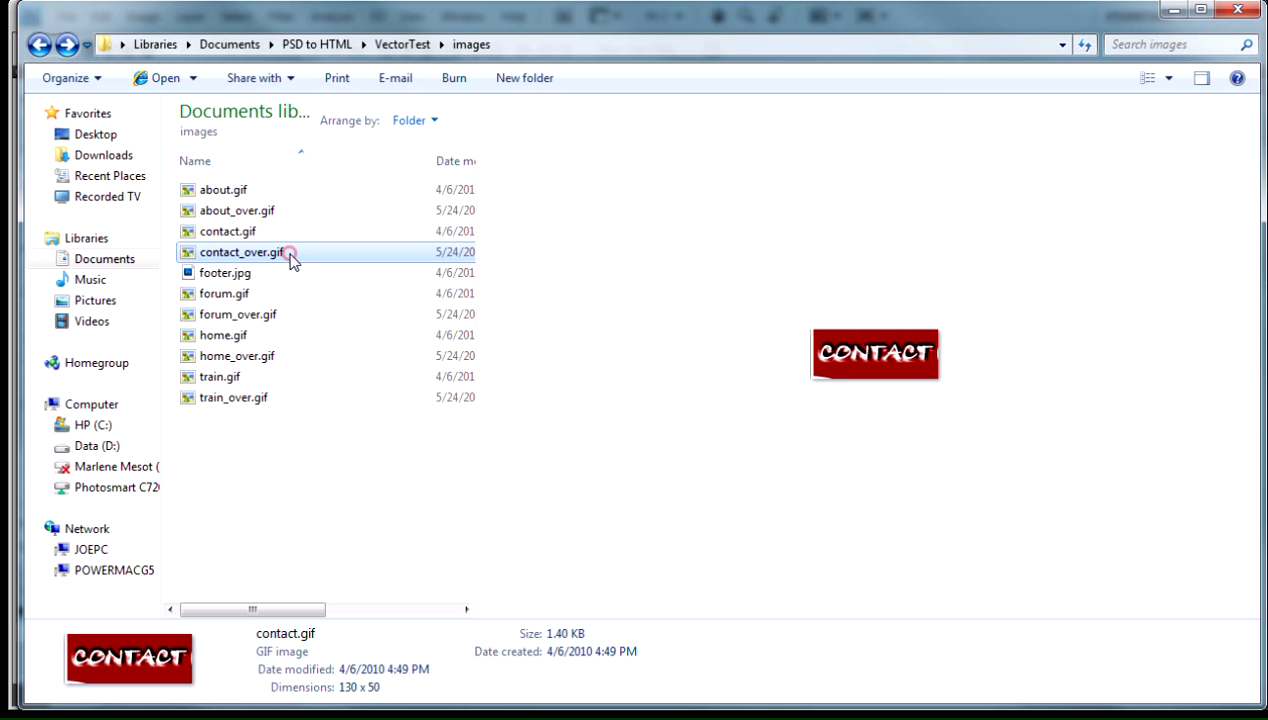
# Preview forum, home and train GIFs with their _over versions, then minimize Explorer.
pyautogui.click(288, 294)
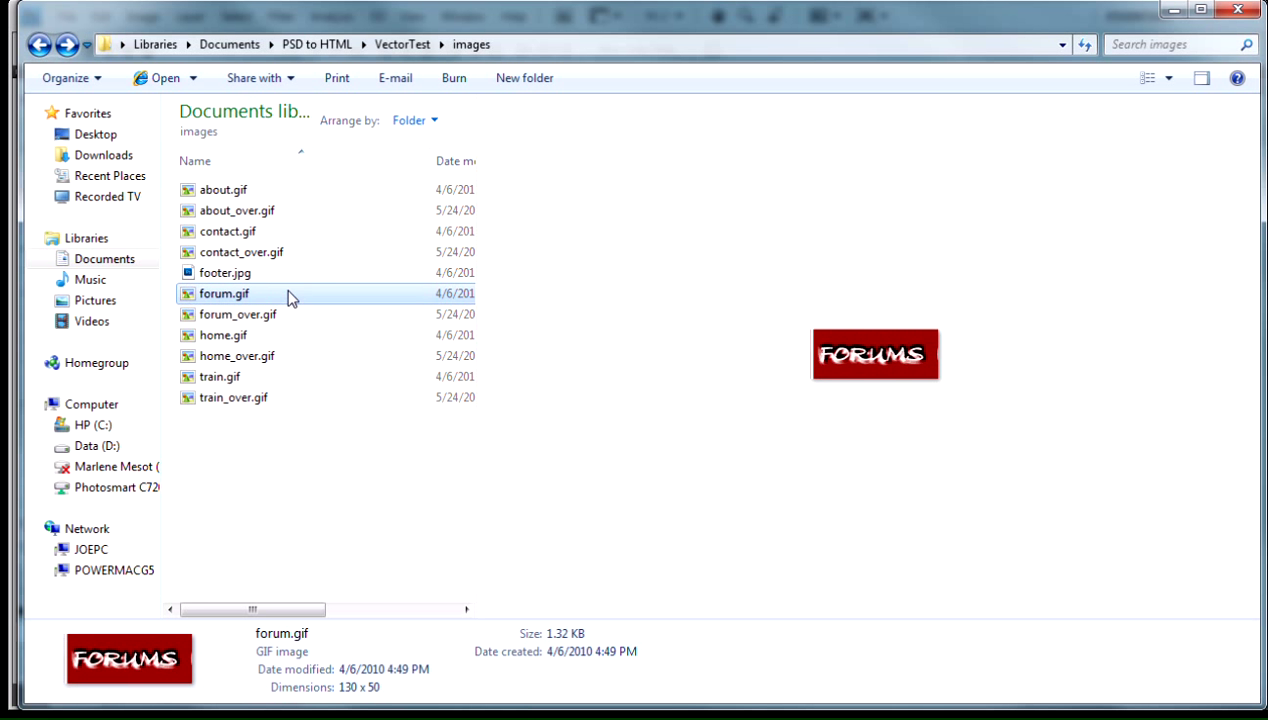
pyautogui.click(295, 315)
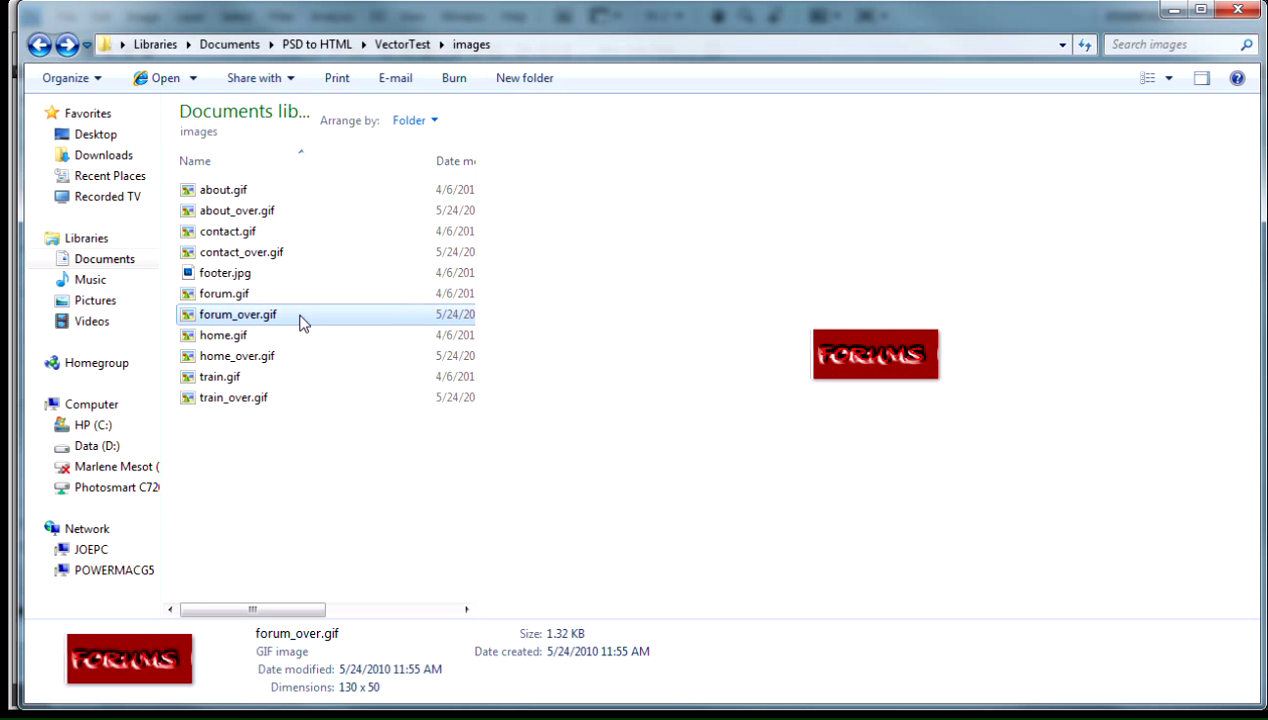
pyautogui.click(289, 336)
pyautogui.click(292, 357)
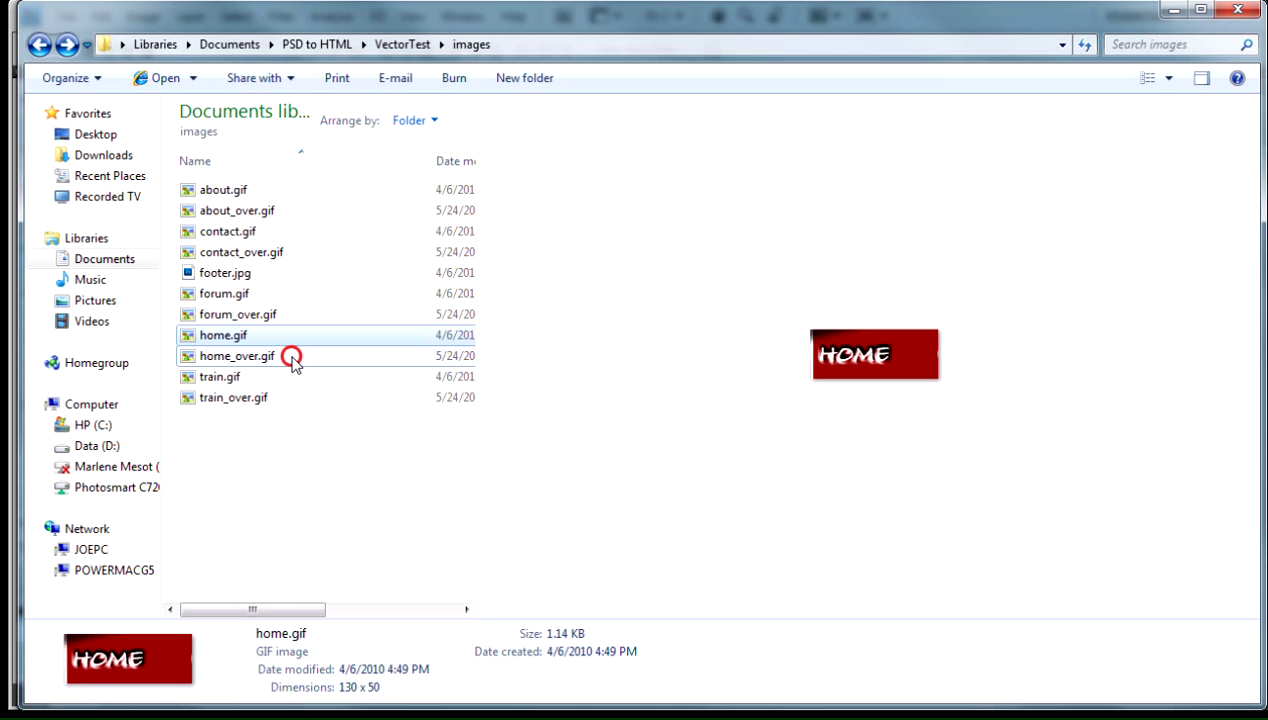
pyautogui.click(278, 377)
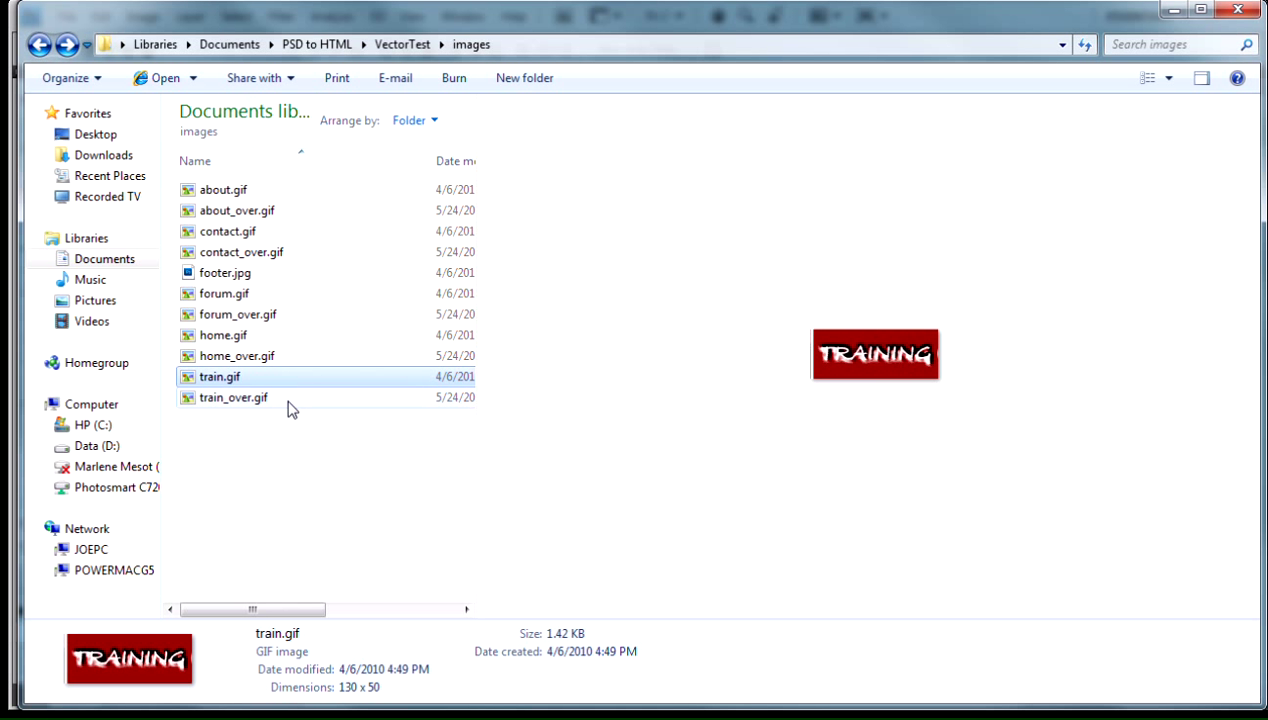
pyautogui.click(288, 400)
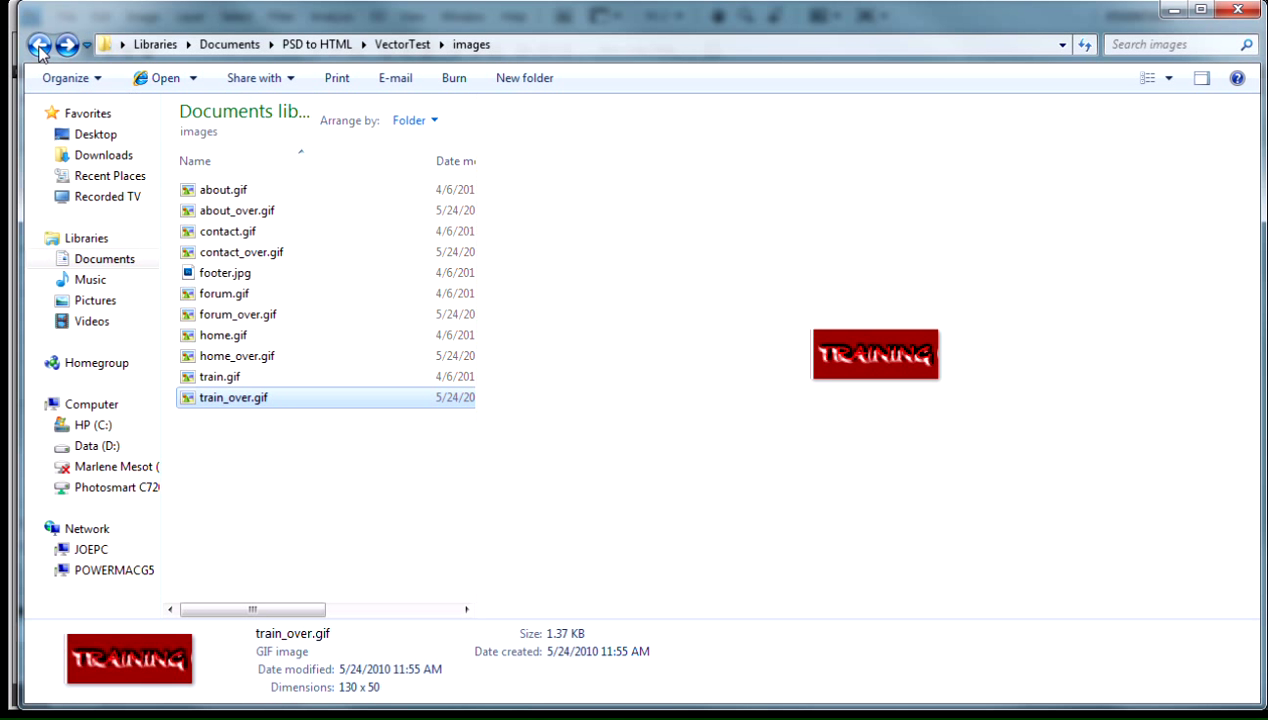
pyautogui.click(1176, 17)
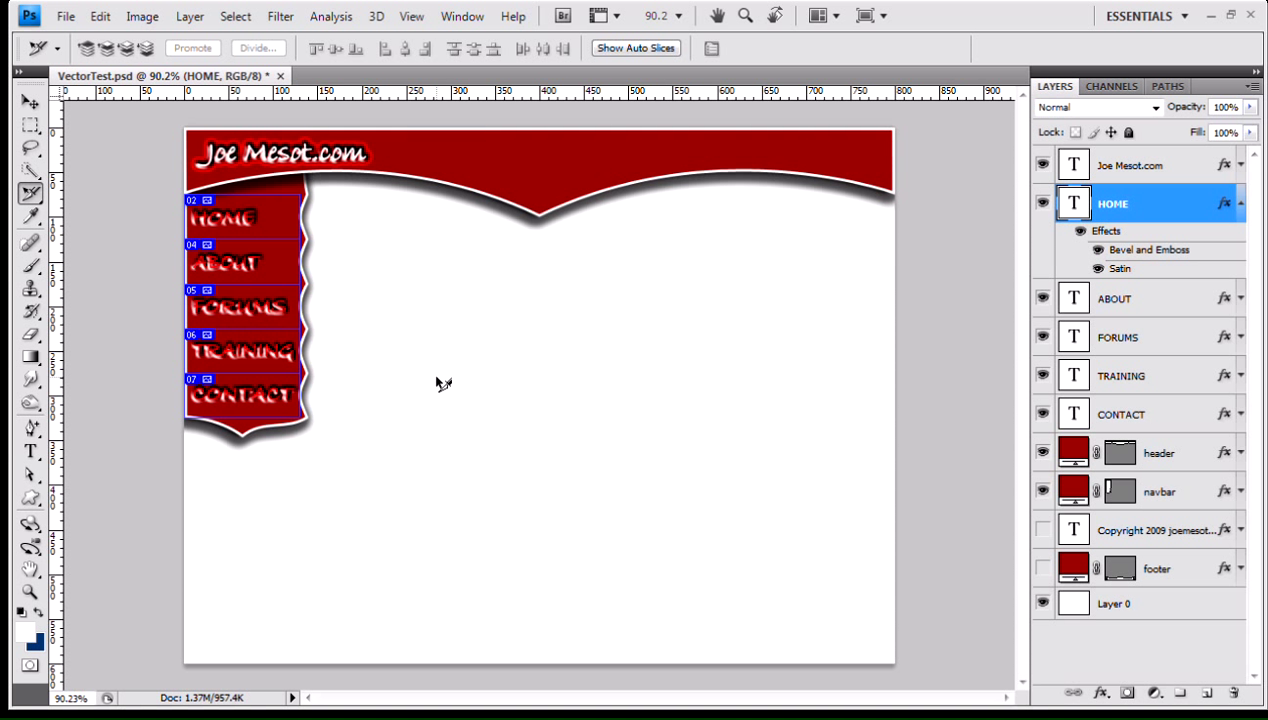
# With auto slices shown, delete the CONTACT, TRAINING, FORUMS, ABOUT and HOME button slices and hide their text layers.
pyautogui.click(632, 50)
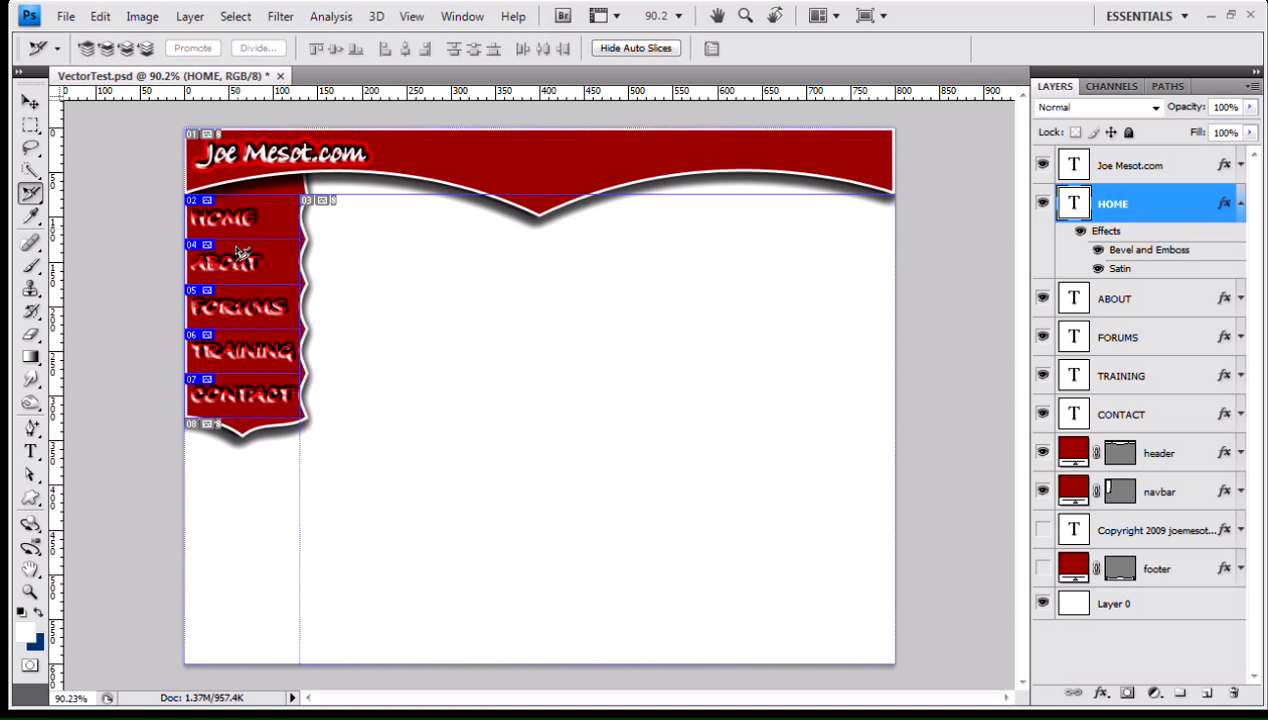
pyautogui.click(243, 399)
pyautogui.press('Delete')
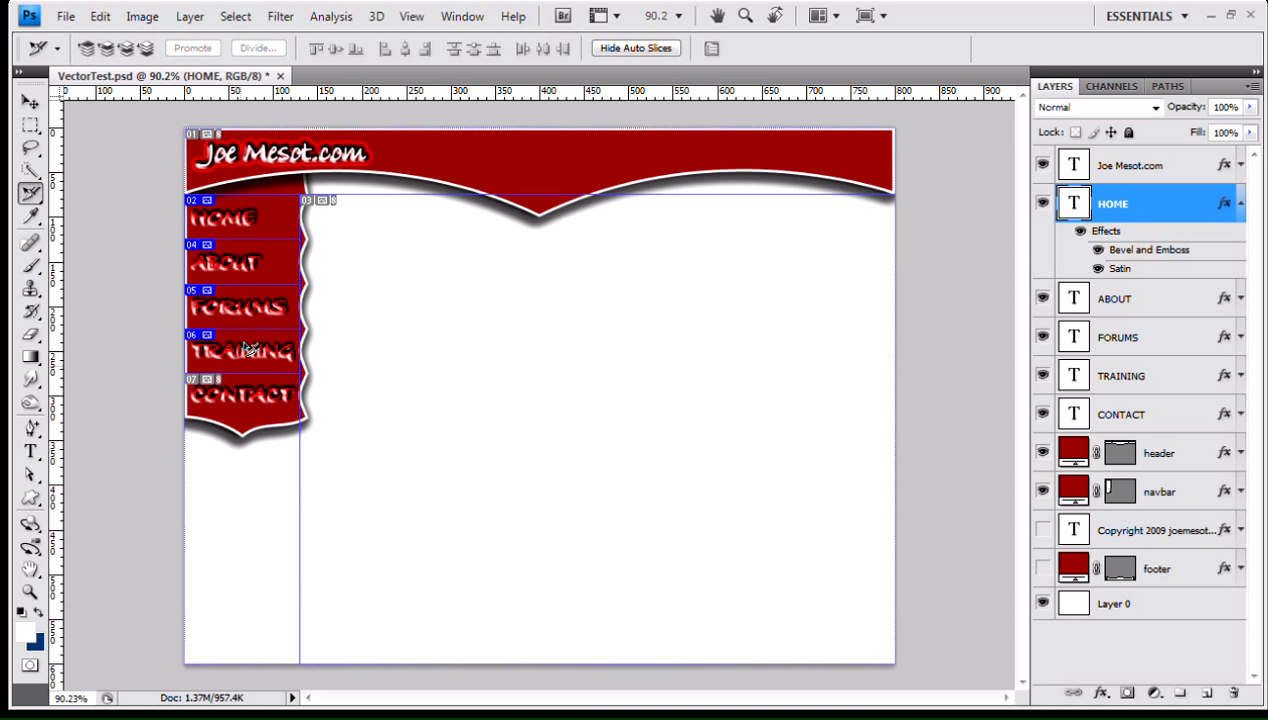
pyautogui.click(250, 306)
pyautogui.press('Delete')
pyautogui.click(248, 350)
pyautogui.press('Delete')
pyautogui.click(248, 262)
pyautogui.press('Delete')
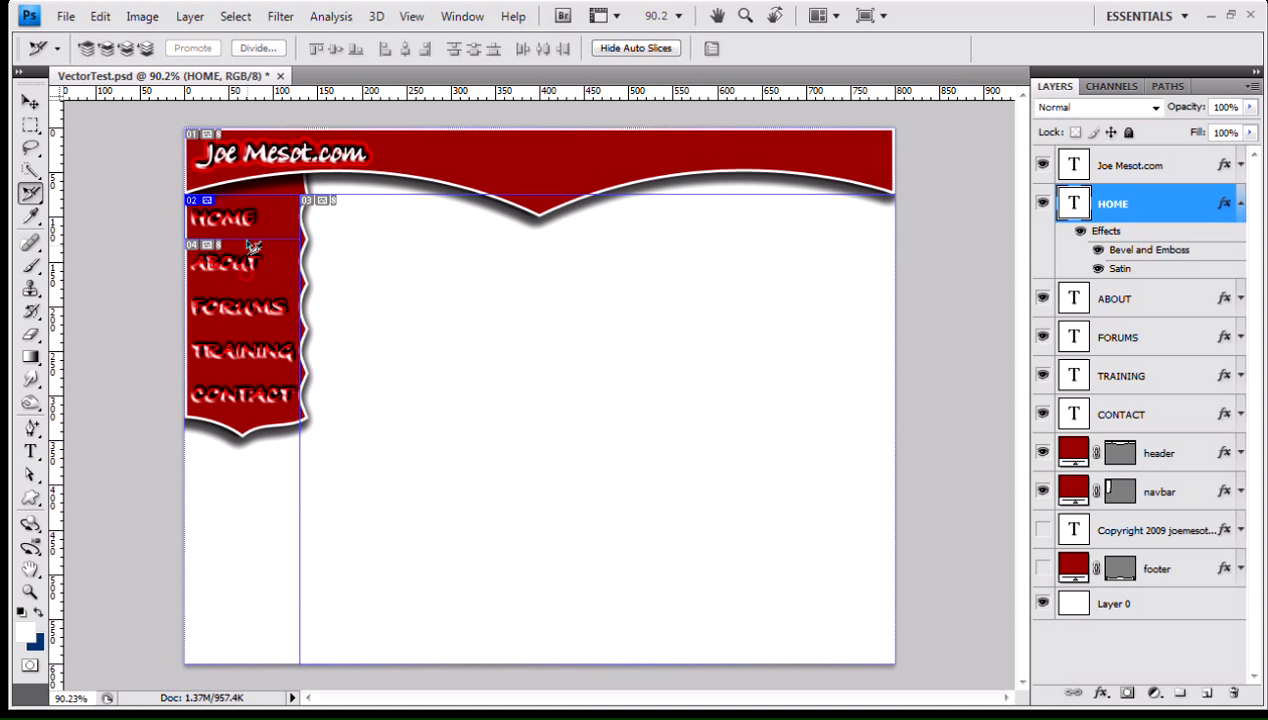
pyautogui.click(247, 218)
pyautogui.press('Delete')
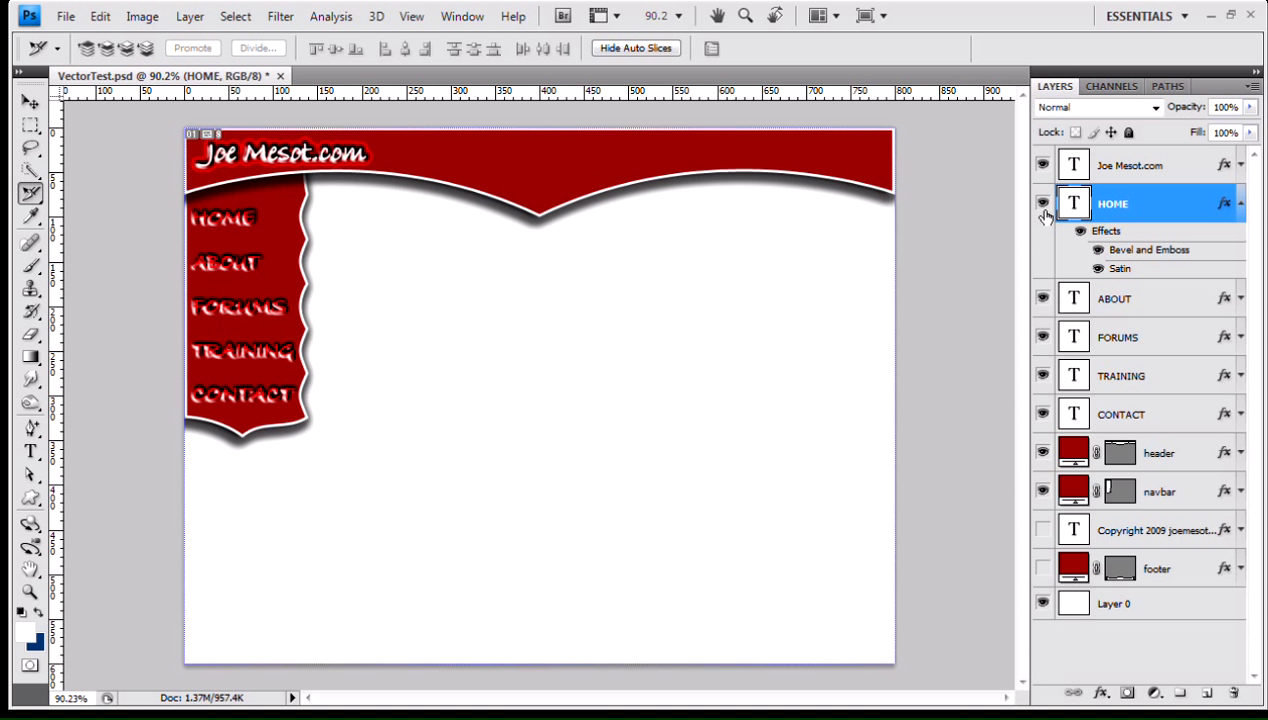
pyautogui.moveTo(1042, 203); pyautogui.dragTo(1042, 414)
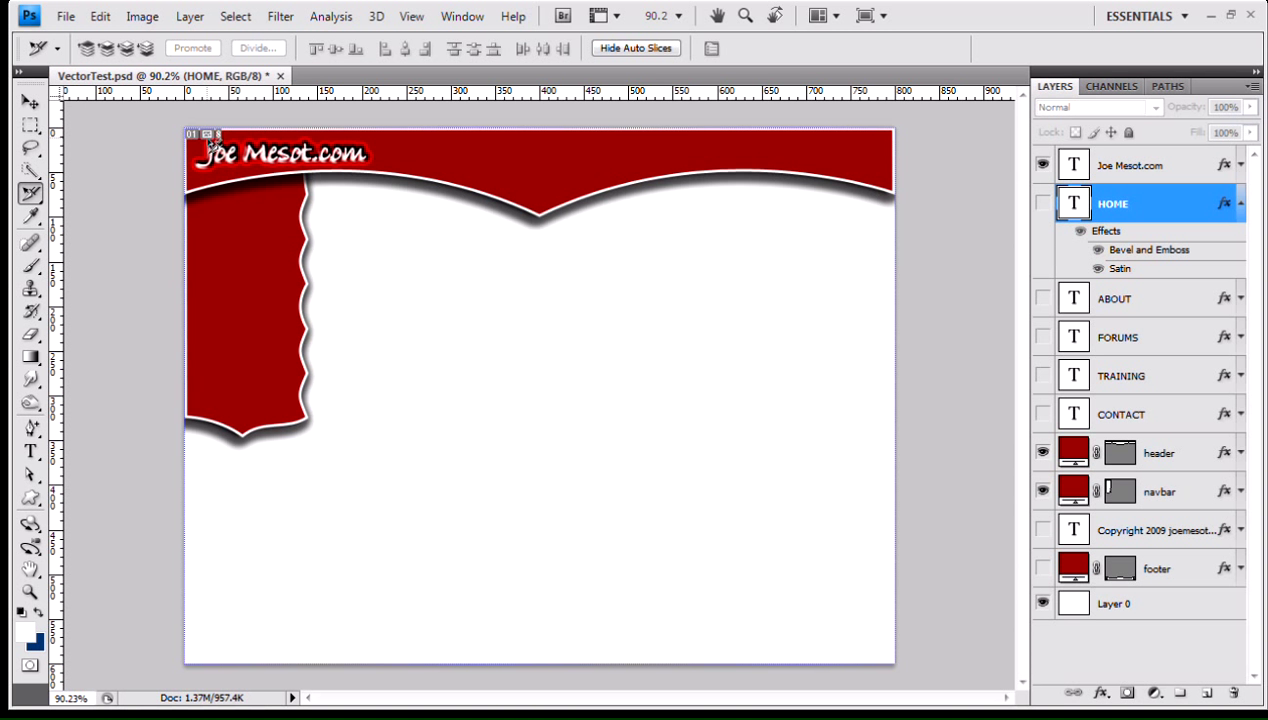
# Promote the full-page auto slice 01 to a user slice with the Slice Select tool.
pyautogui.doubleClick(343, 260)
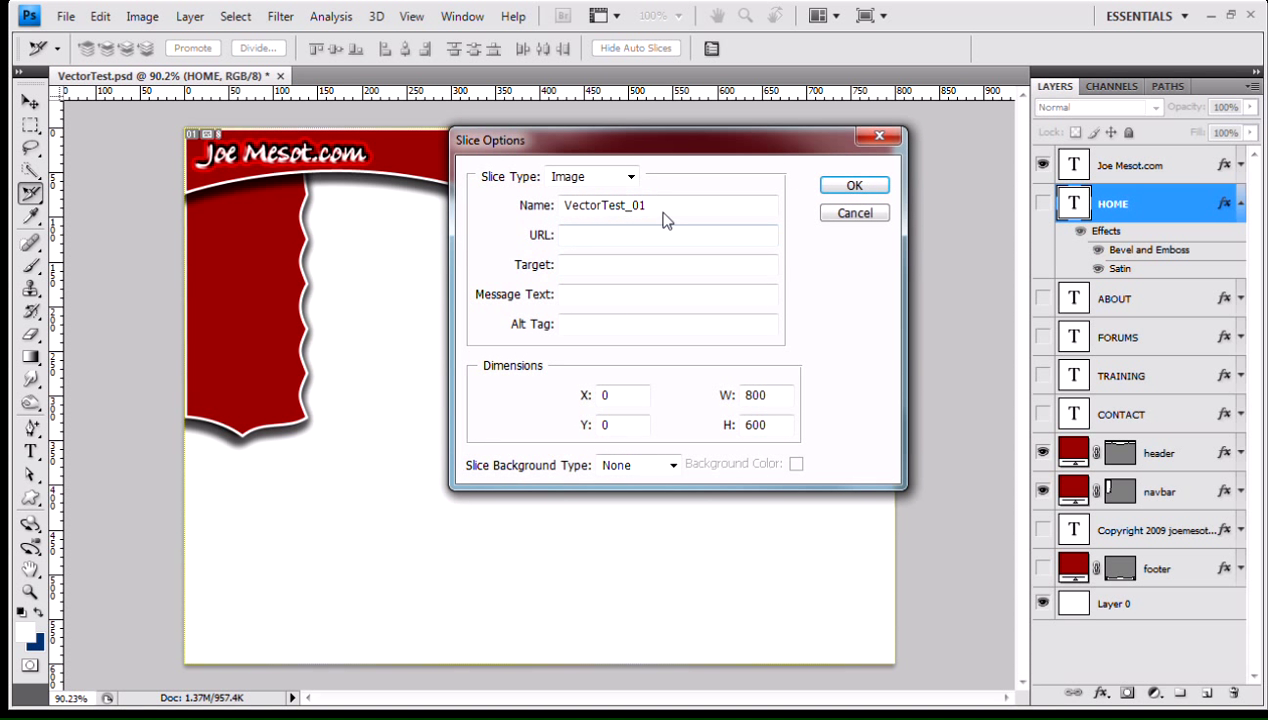
pyautogui.click(845, 213)
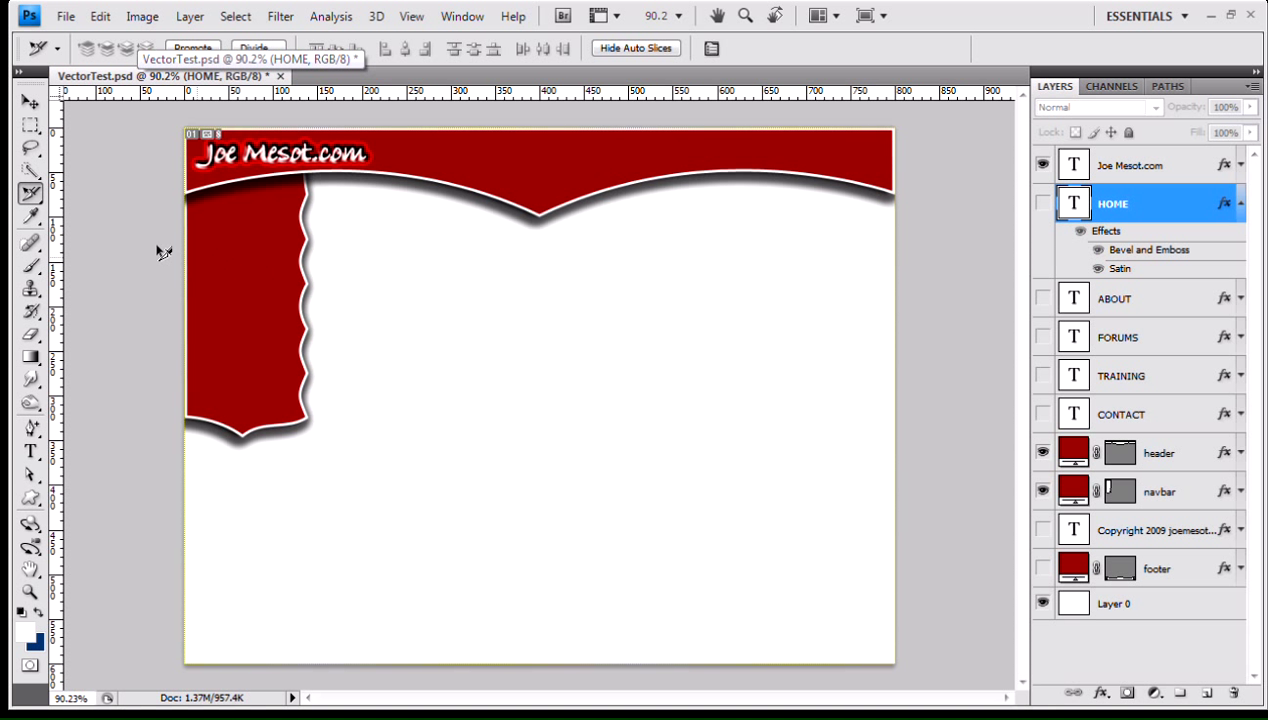
pyautogui.click(30, 192)
pyautogui.click(80, 210)
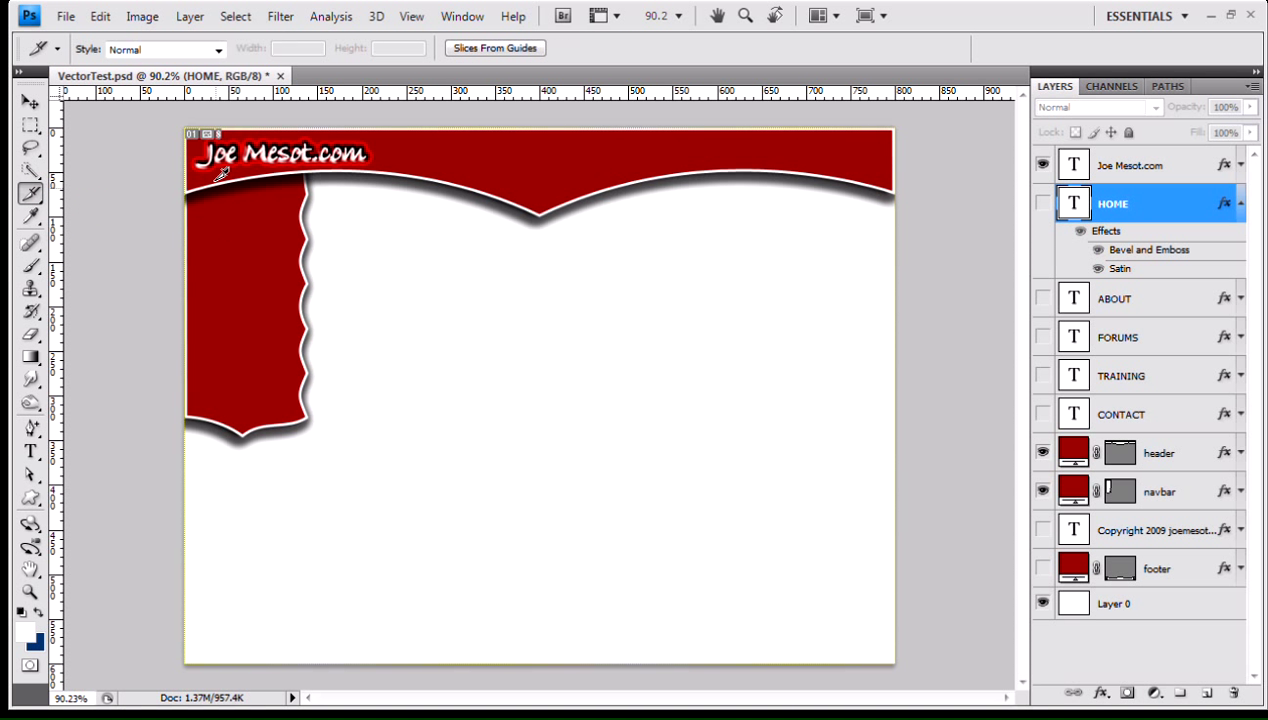
pyautogui.click(30, 192)
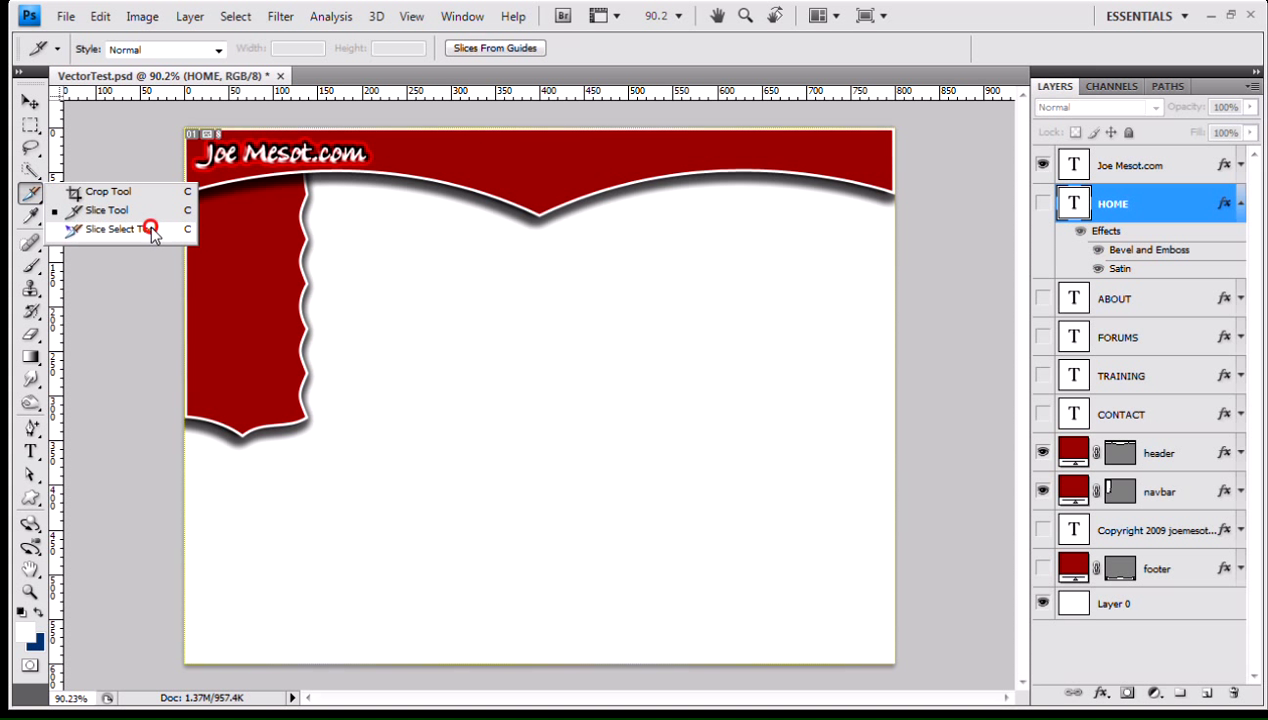
pyautogui.click(150, 226)
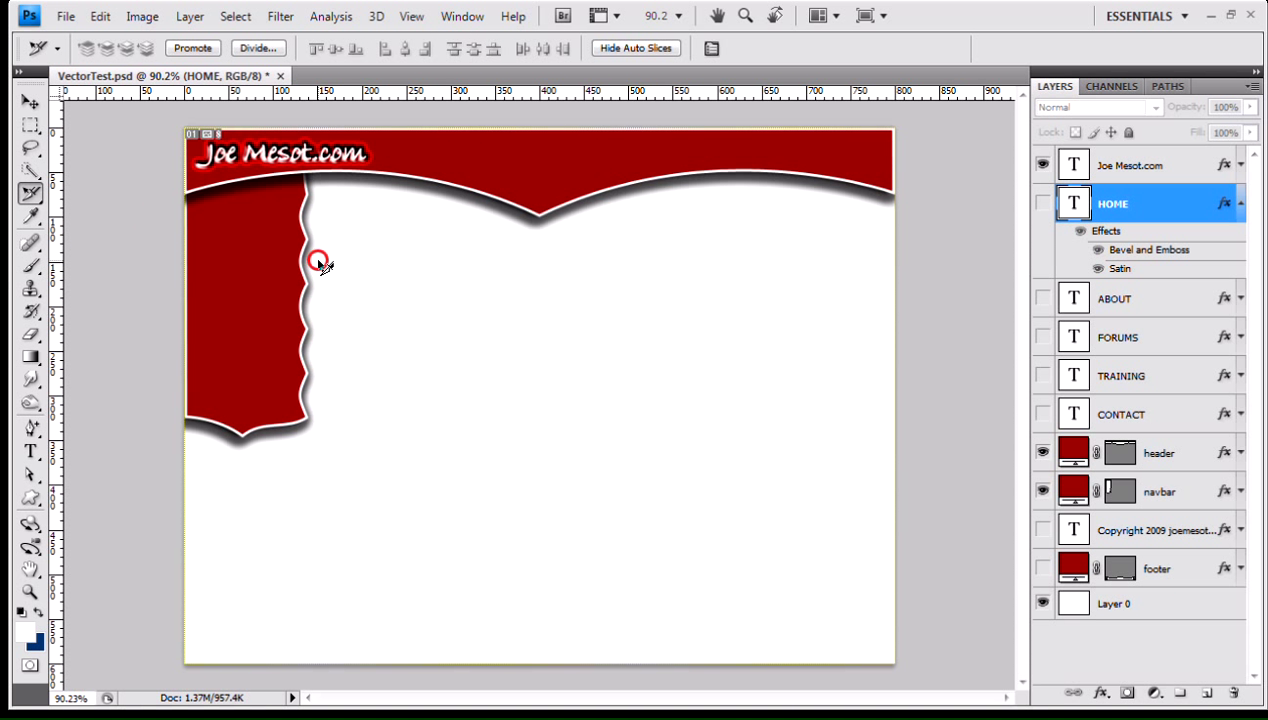
pyautogui.click(193, 50)
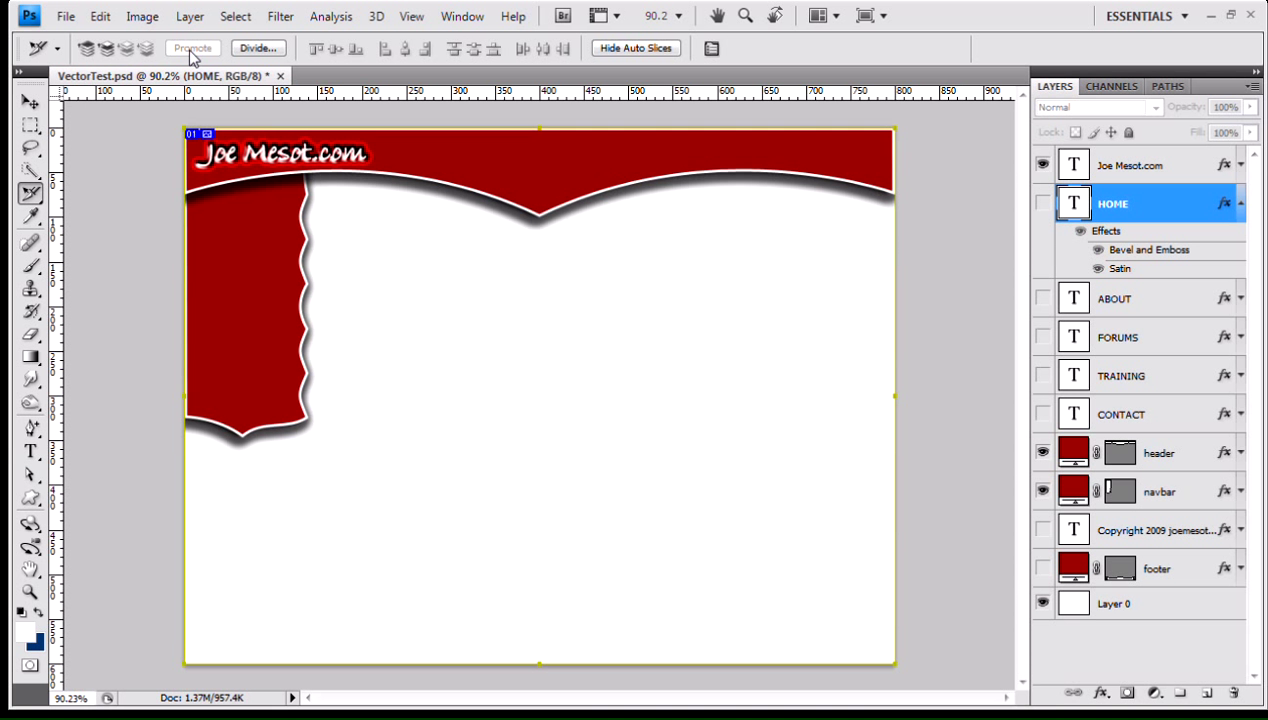
# Name slice 01 'background' and open Save for Web & Devices.
pyautogui.doubleClick(318, 244)
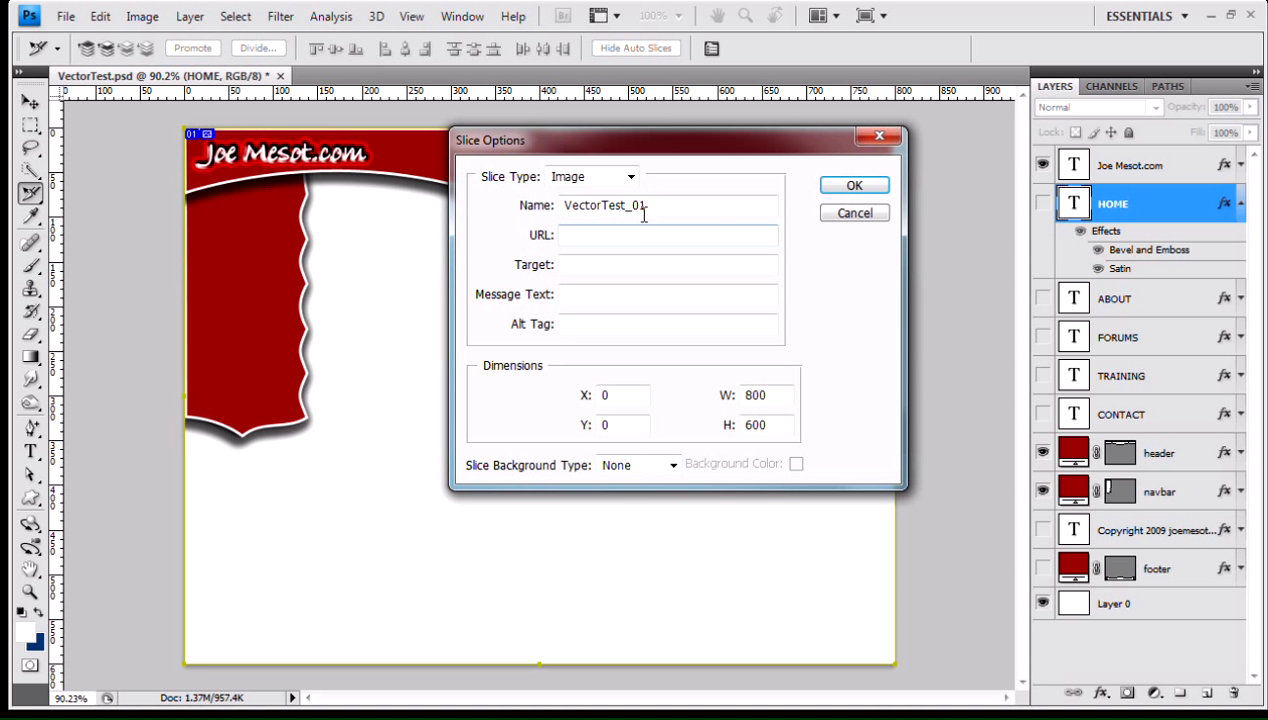
pyautogui.doubleClick(648, 206)
pyautogui.write('back')
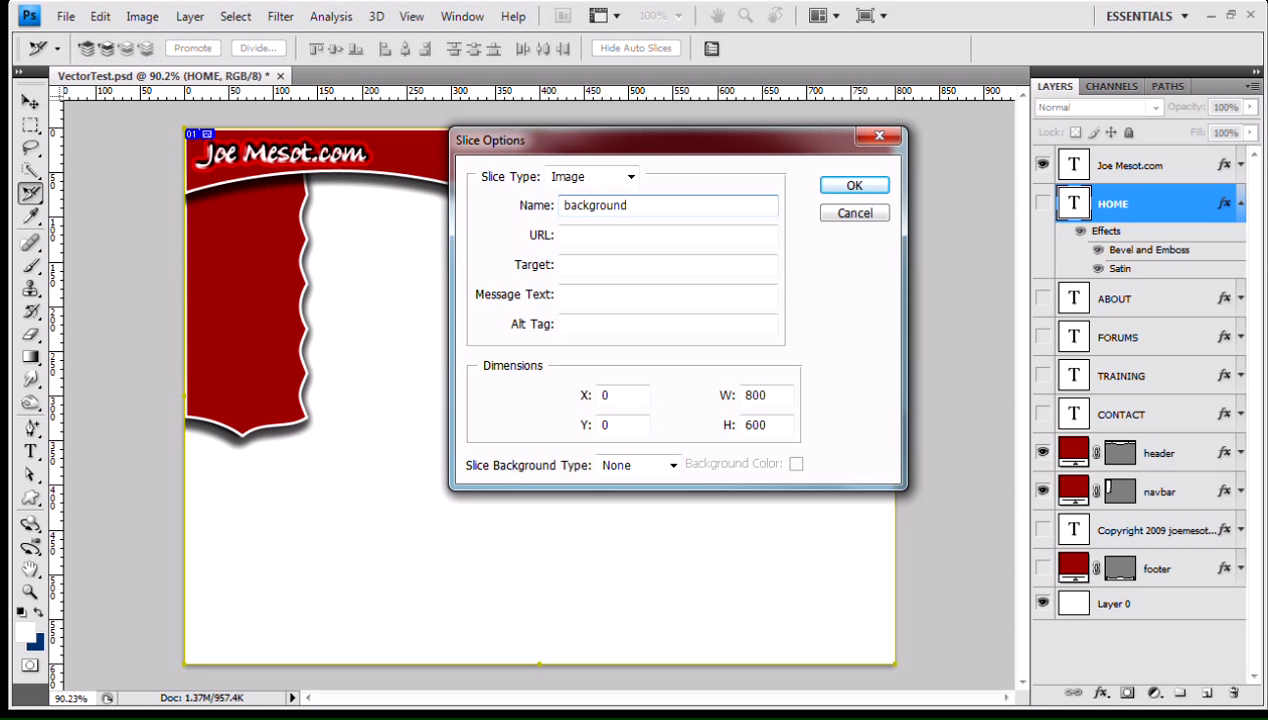
pyautogui.write('ground')
pyautogui.click(850, 188)
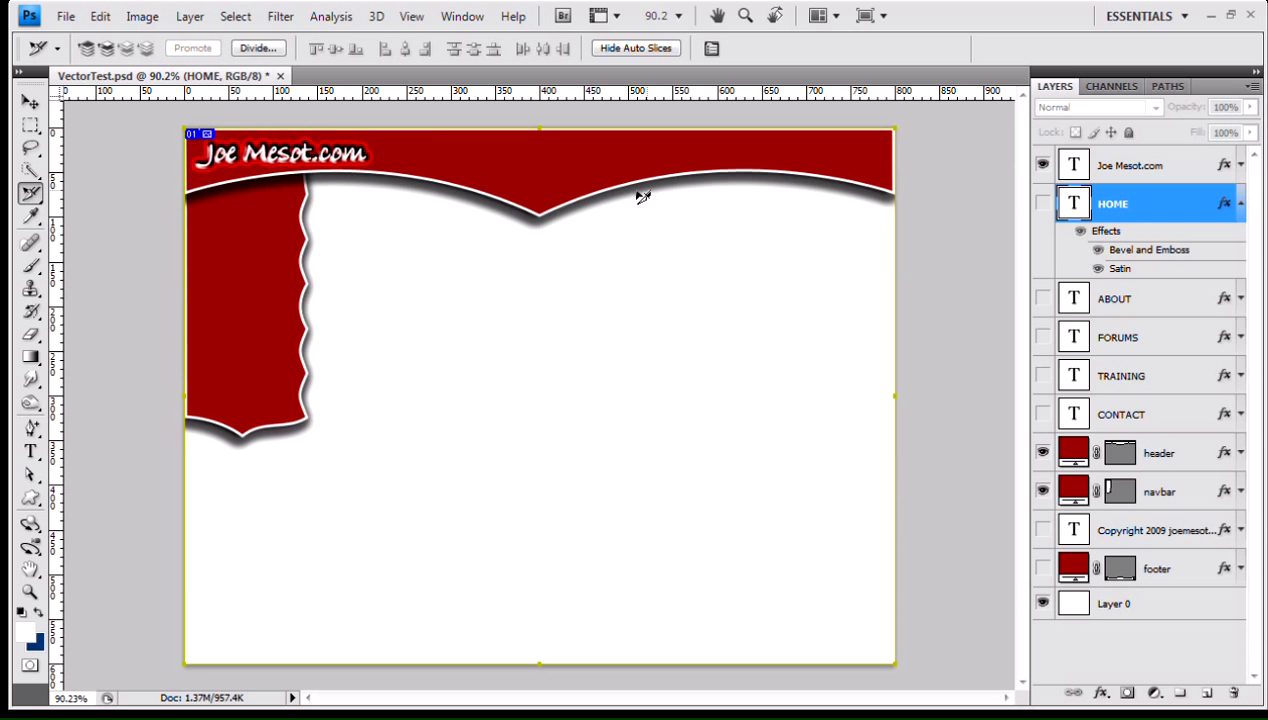
pyautogui.click(62, 16)
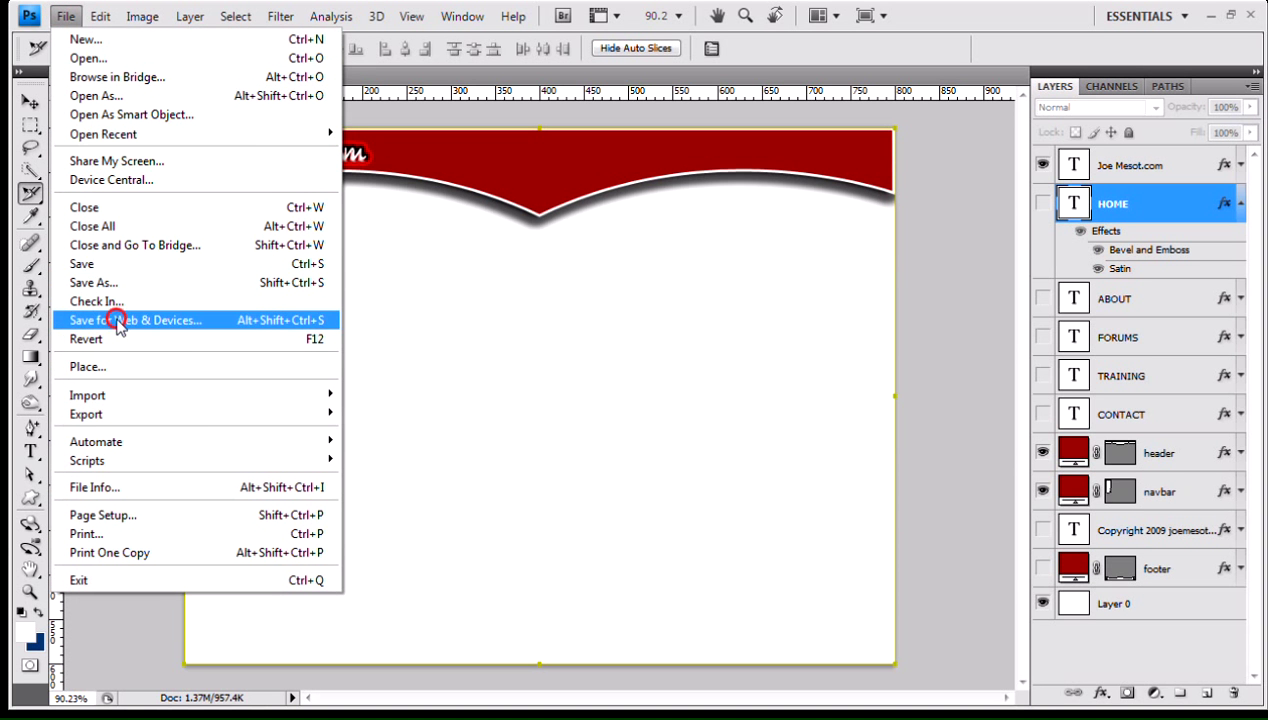
# Switch the top-right 4-Up preview to JPEG and the lower-left preview to PNG-24.
pyautogui.click(116, 317)
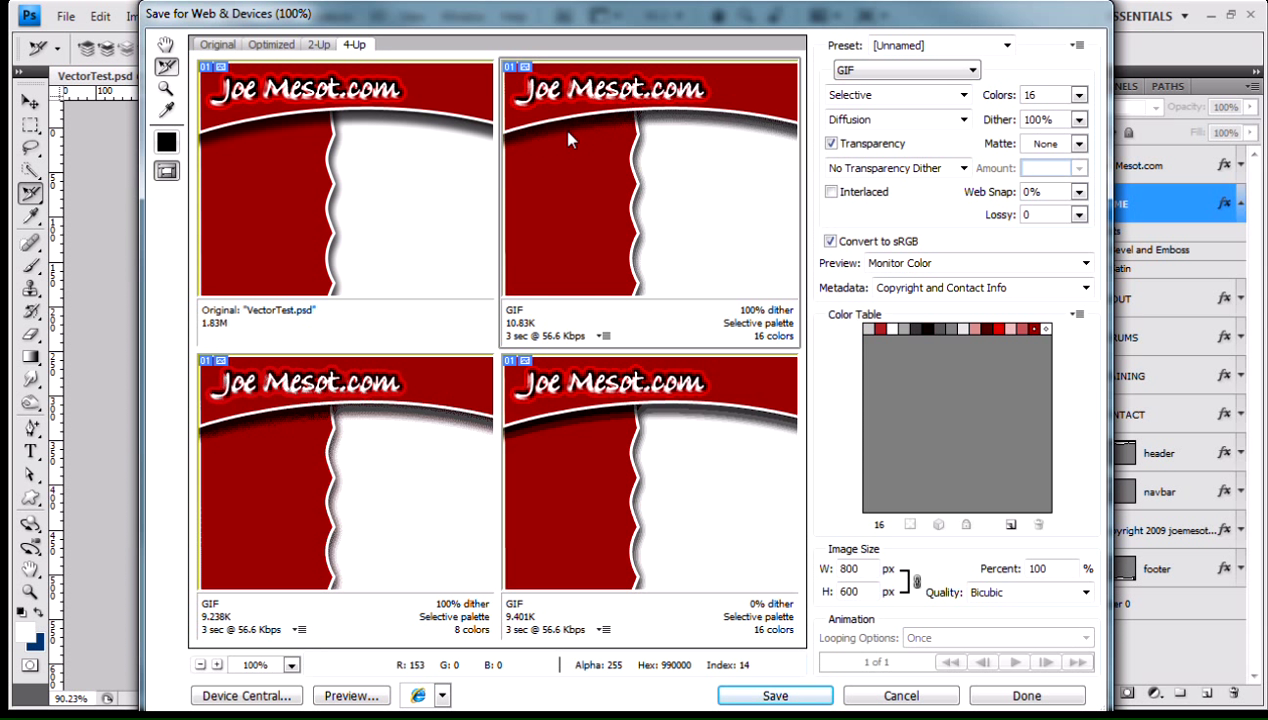
pyautogui.click(903, 68)
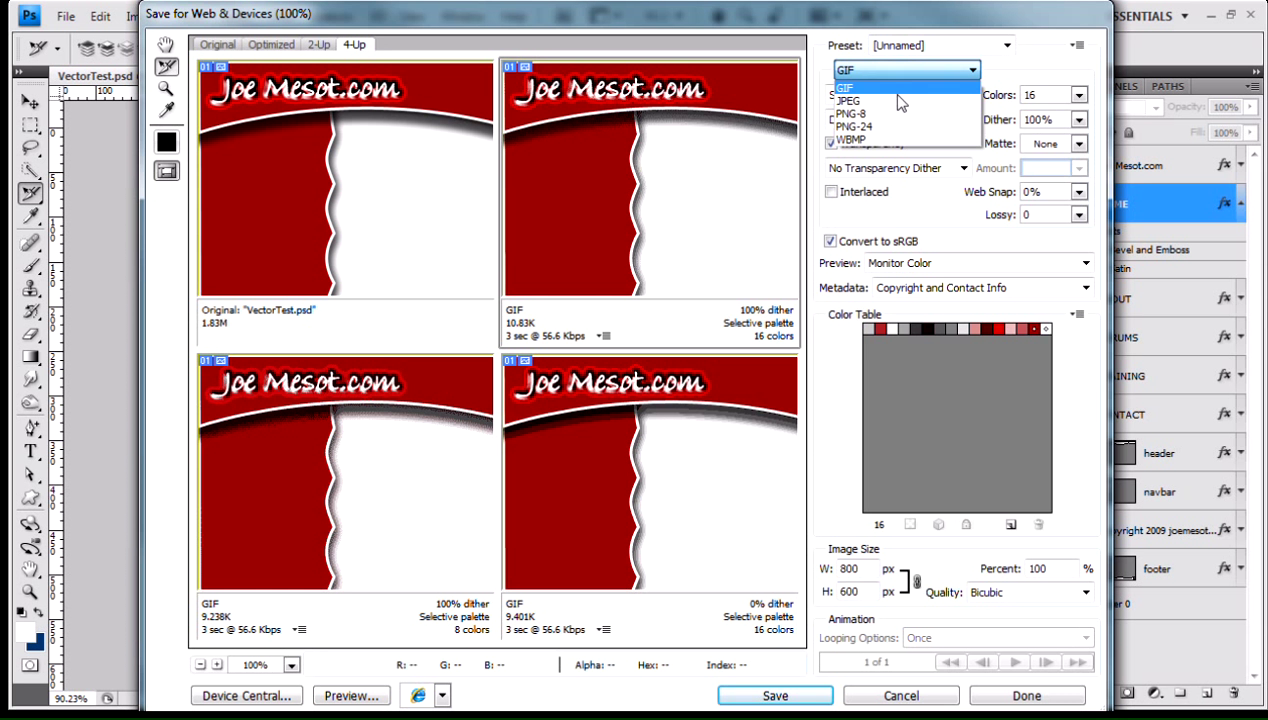
pyautogui.click(898, 100)
pyautogui.click(288, 414)
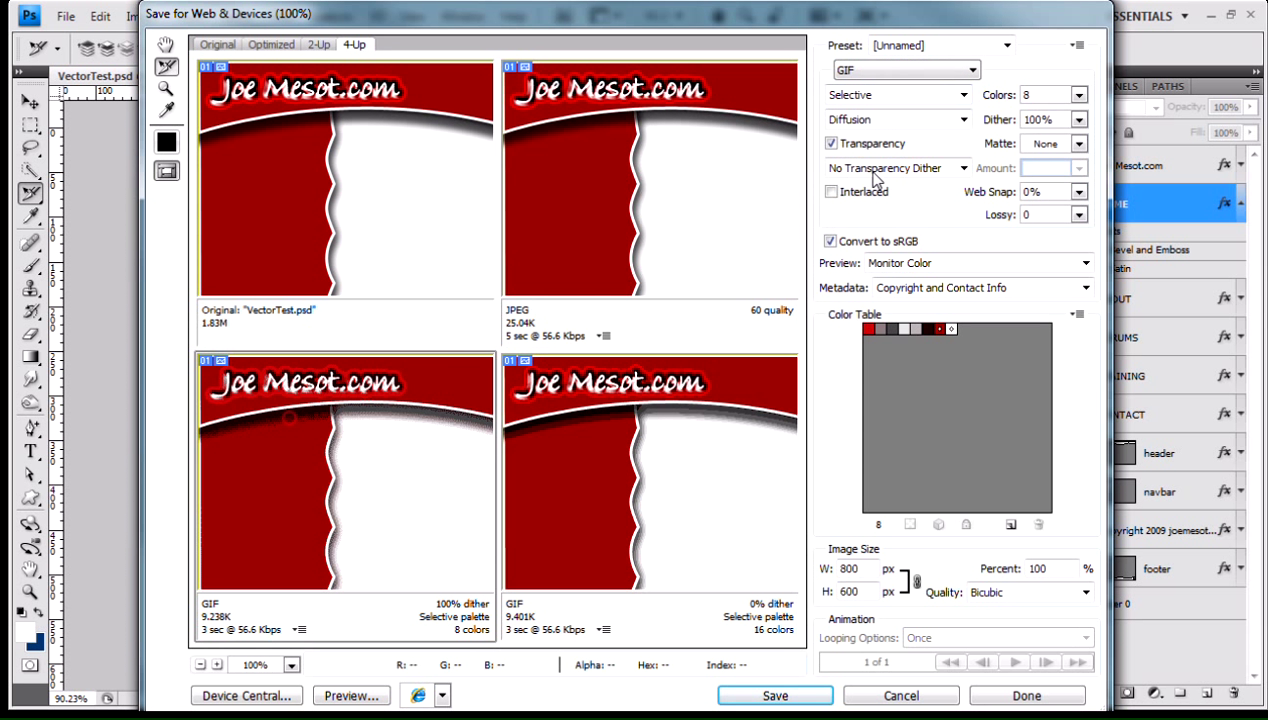
pyautogui.click(866, 80)
pyautogui.click(889, 125)
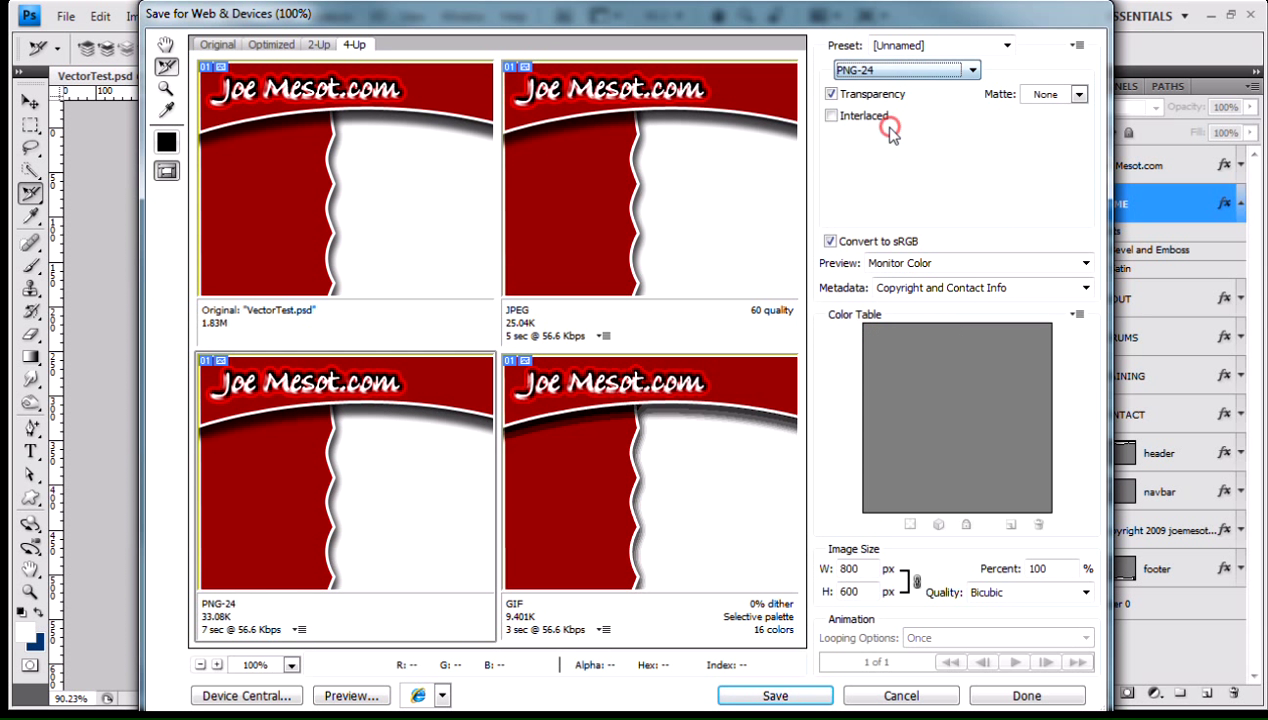
# Compare the JPEG and PNG-24 previews, then choose the JPEG quality 60 version and save it.
pyautogui.click(600, 160)
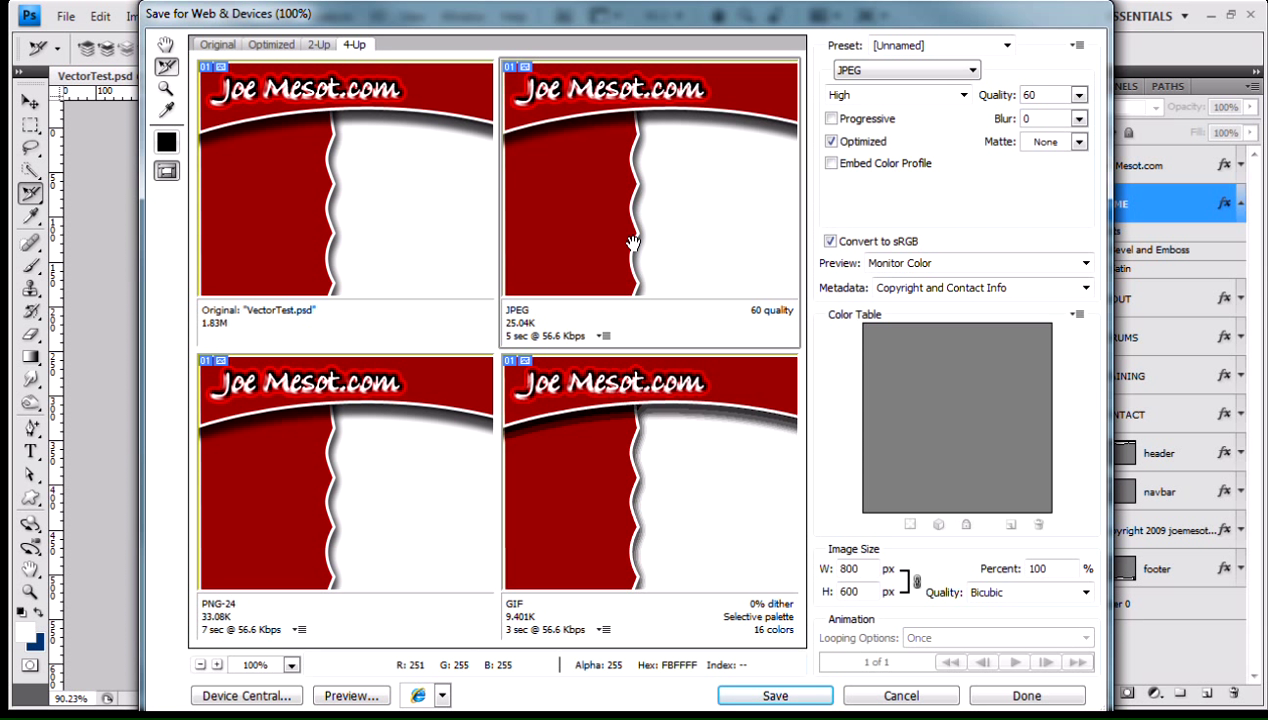
pyautogui.moveTo(630, 238)
pyautogui.mouseDown()
pyautogui.moveTo(680, 160)
pyautogui.moveTo(628, 263)
pyautogui.mouseUp()
pyautogui.click(309, 527)
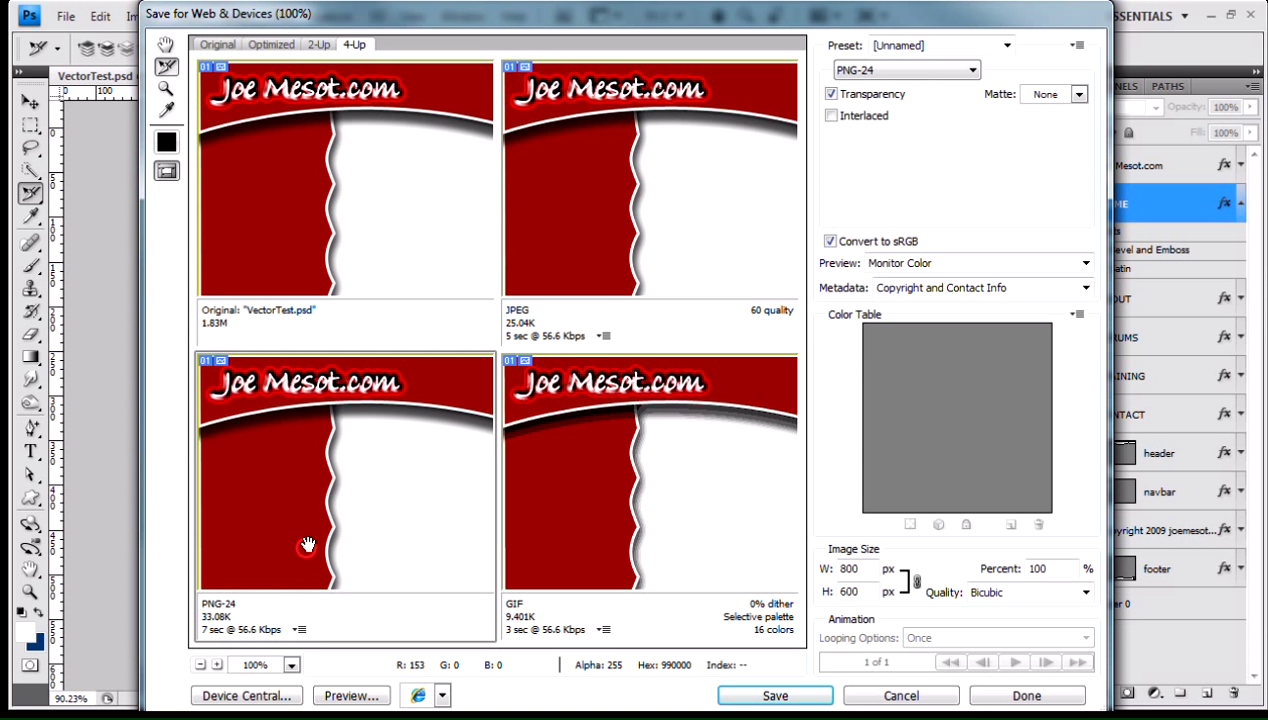
pyautogui.click(575, 240)
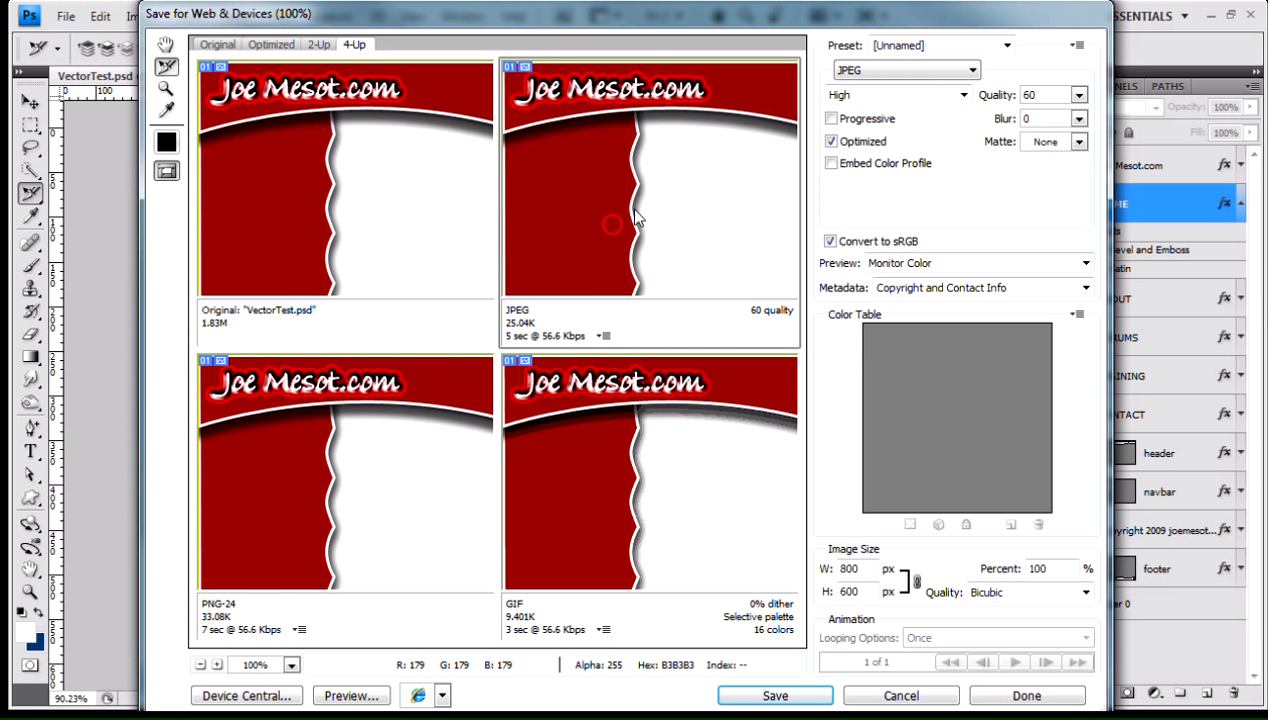
pyautogui.click(780, 698)
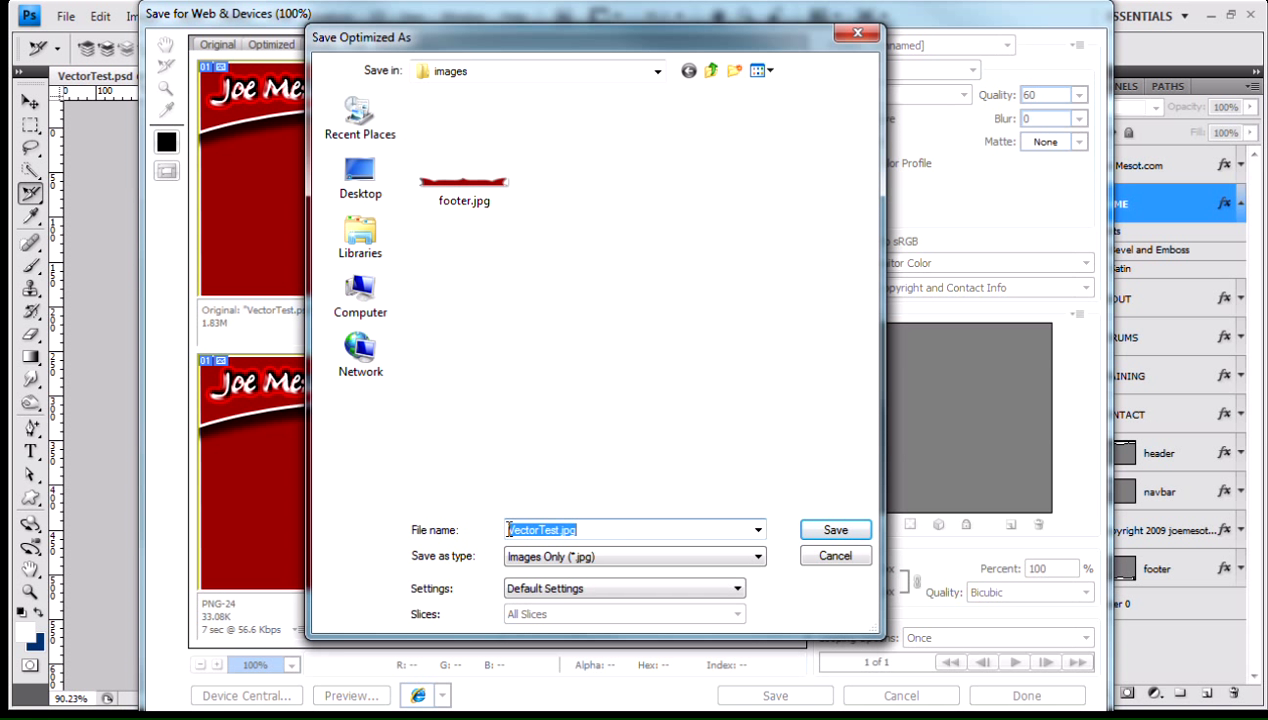
# Save as background.jpg in the images folder with Images Only and Default Settings.
pyautogui.moveTo(509, 530); pyautogui.dragTo(561, 525)
pyautogui.write('background')
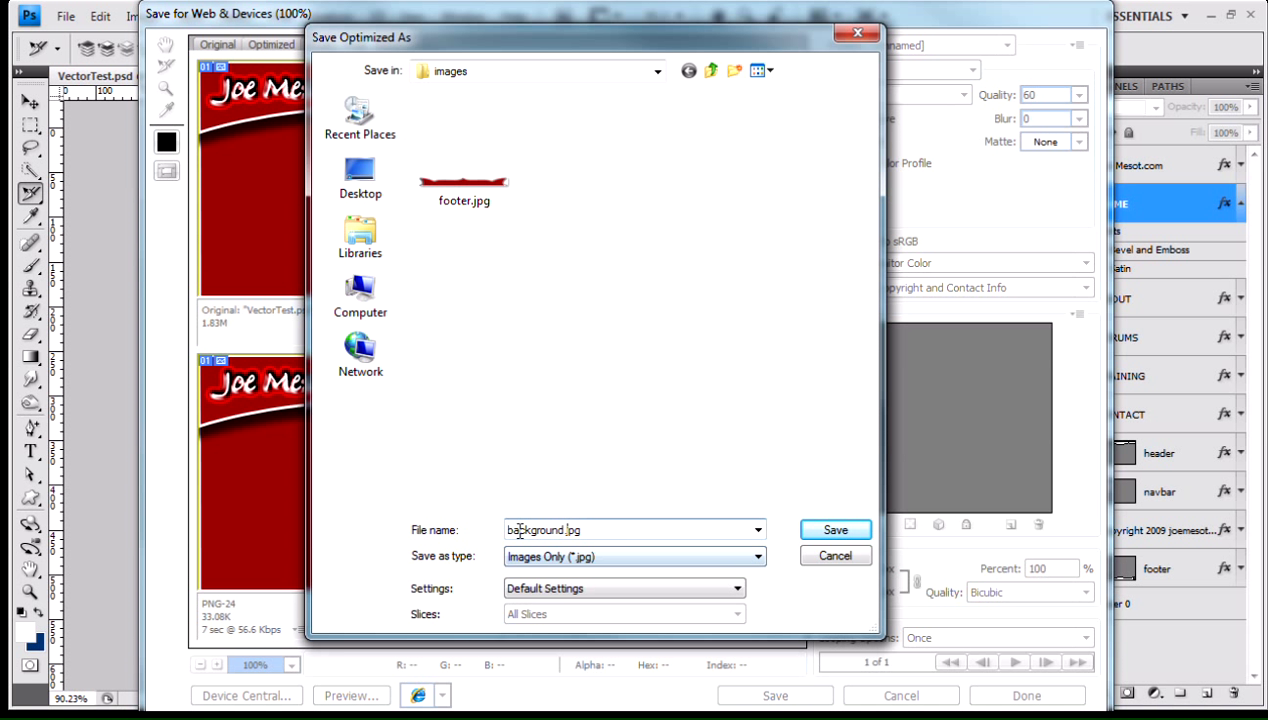
pyautogui.click(647, 536)
pyautogui.click(592, 590)
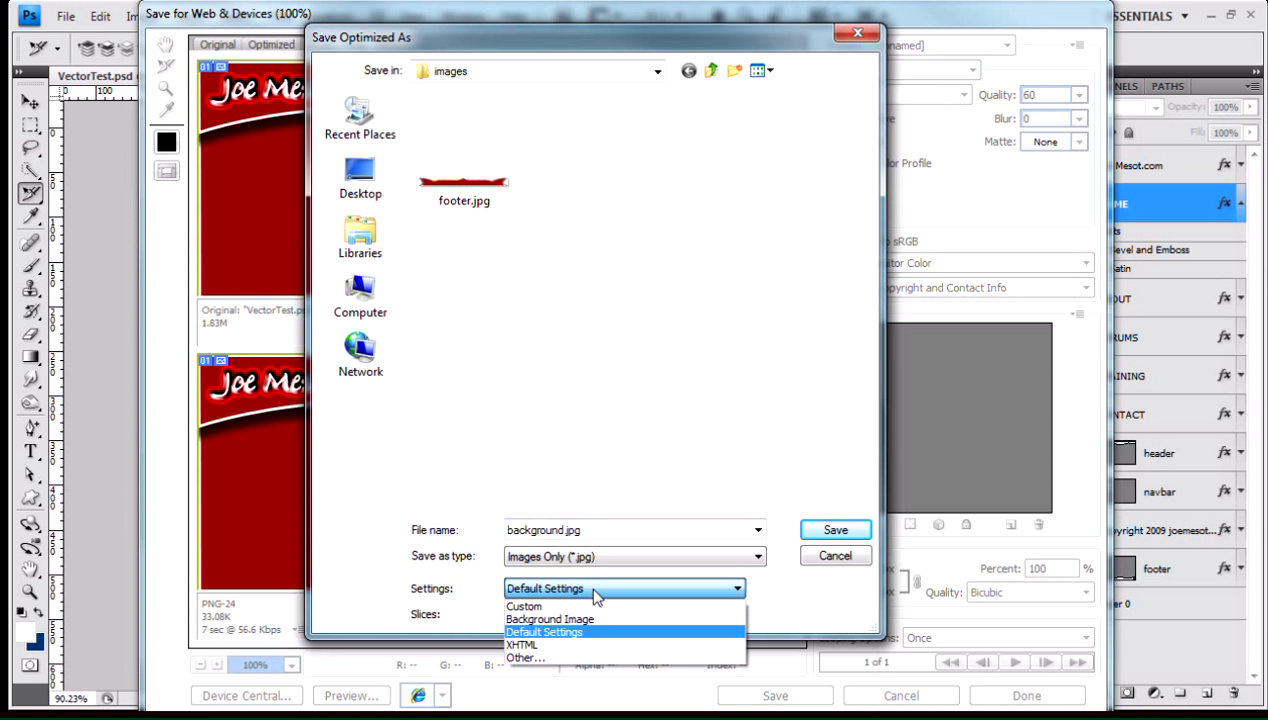
pyautogui.click(595, 590)
pyautogui.click(604, 563)
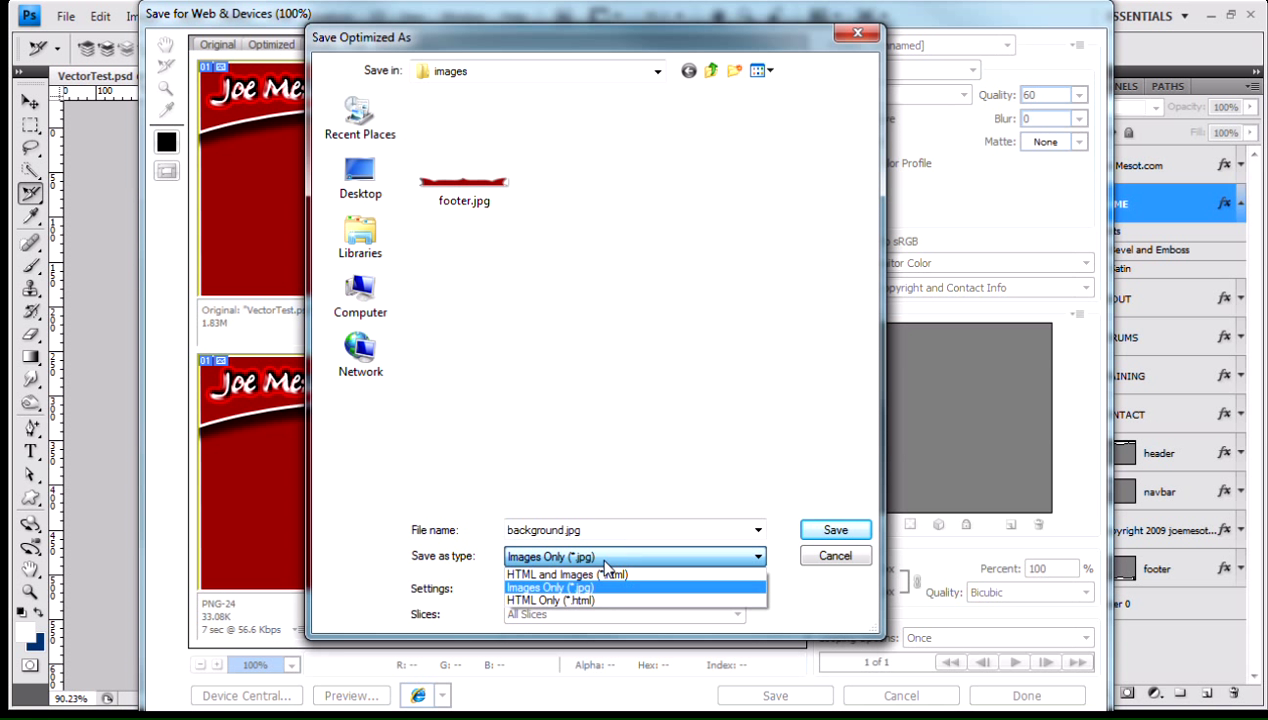
pyautogui.click(604, 566)
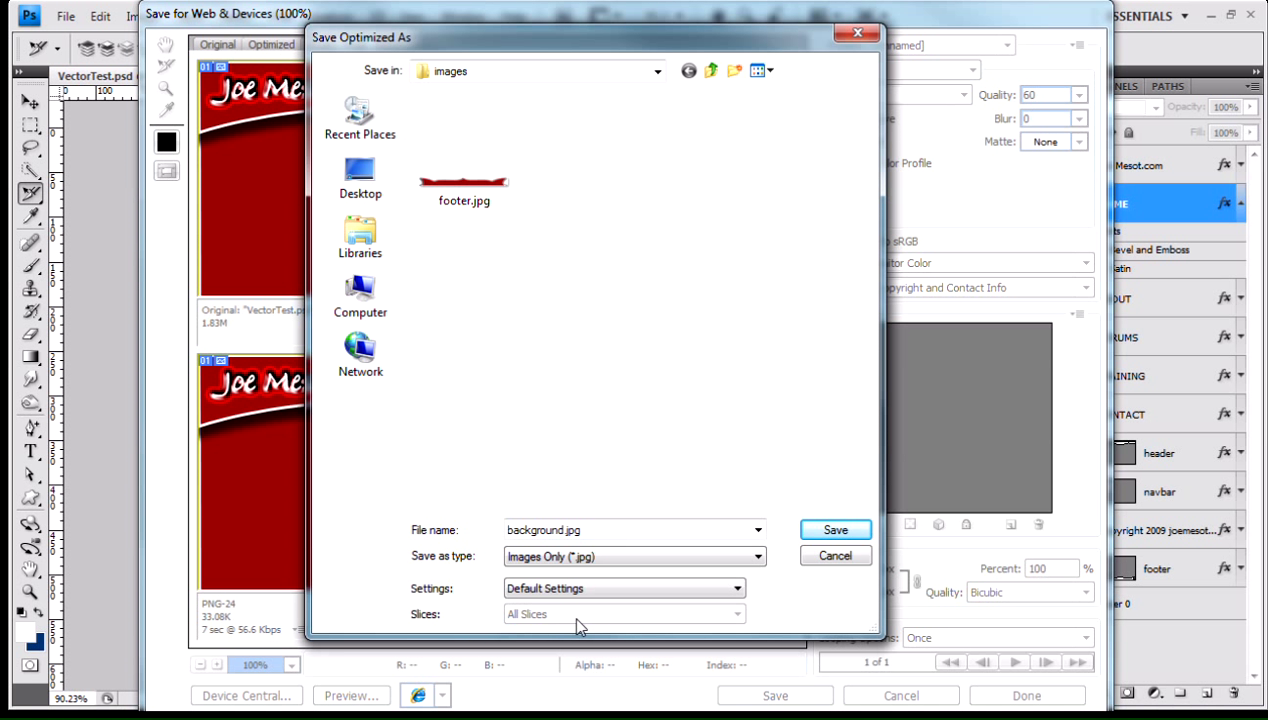
pyautogui.click(830, 531)
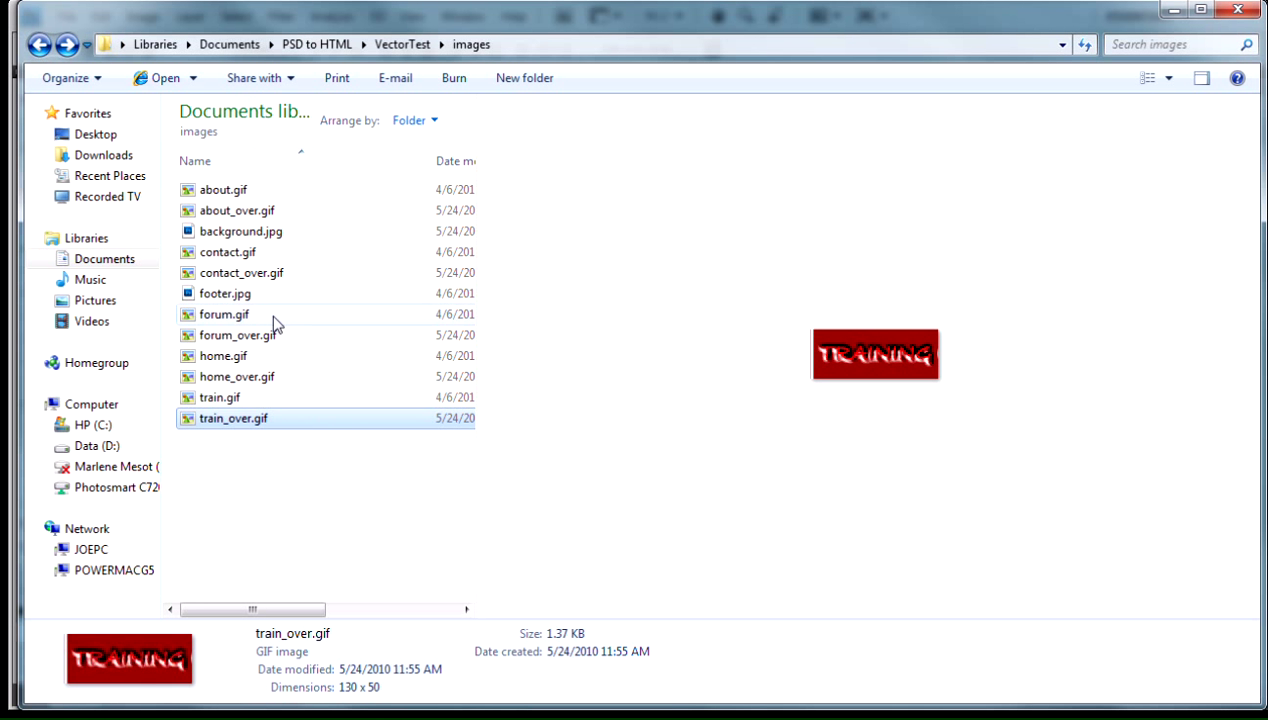
# Preview background.jpg, footer.jpg and about_over.gif in the images folder, then minimize Explorer.
pyautogui.click(286, 231)
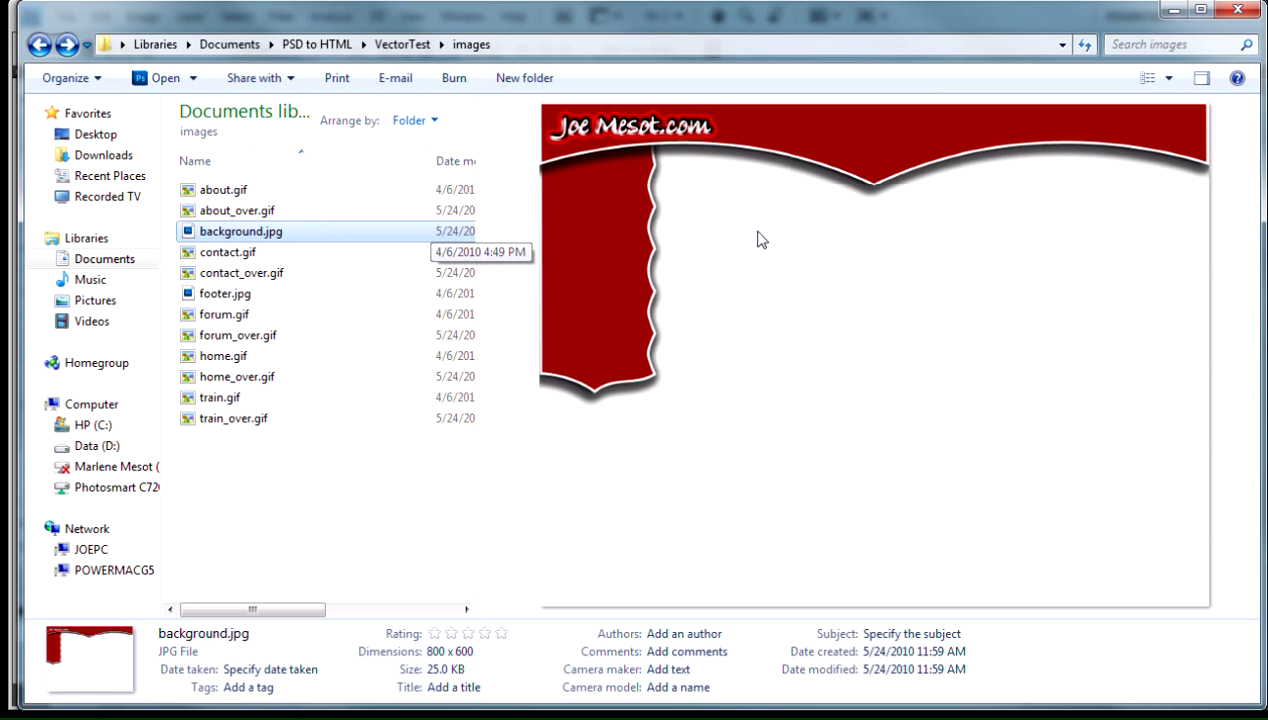
pyautogui.click(230, 294)
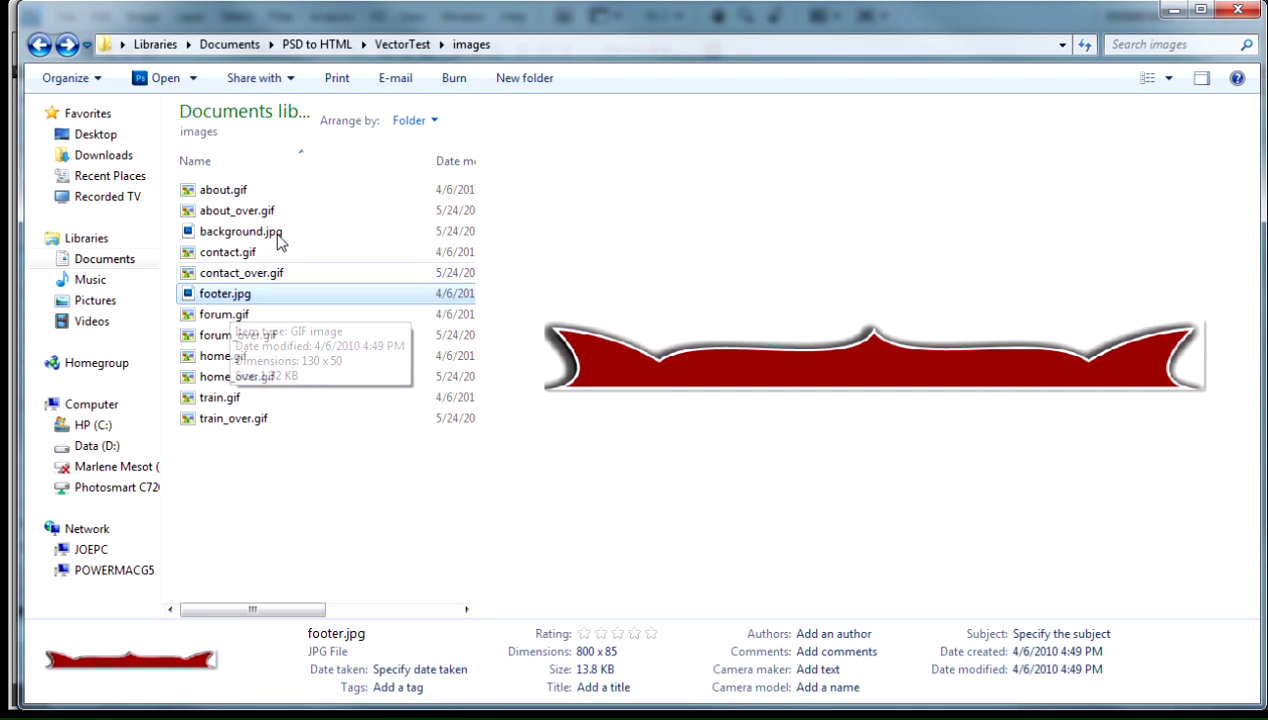
pyautogui.click(270, 189)
pyautogui.click(270, 208)
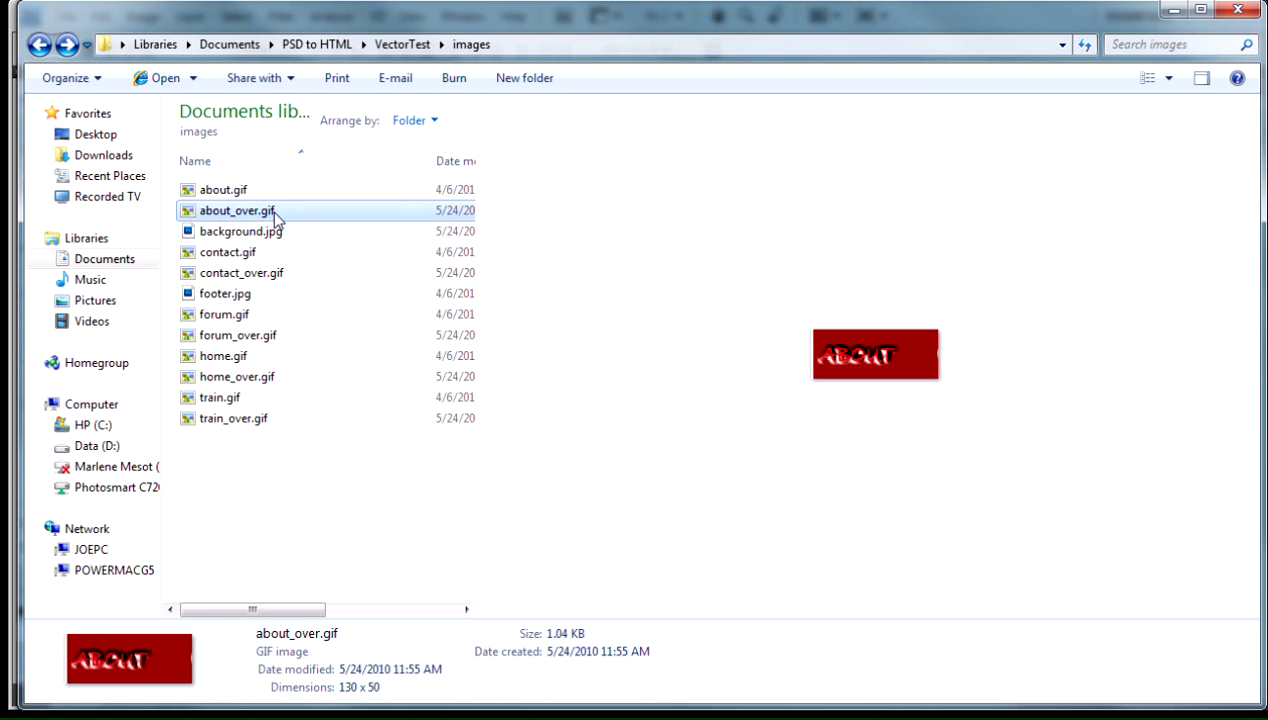
pyautogui.click(272, 232)
pyautogui.click(248, 292)
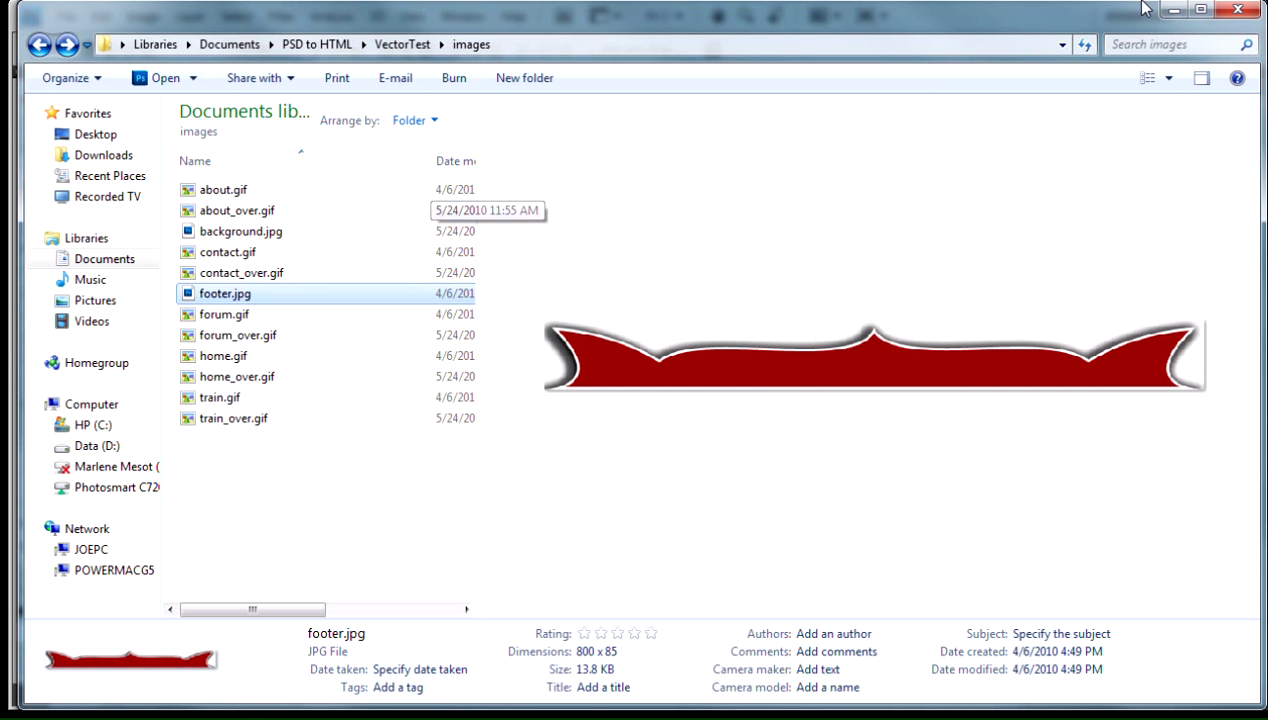
pyautogui.click(1173, 9)
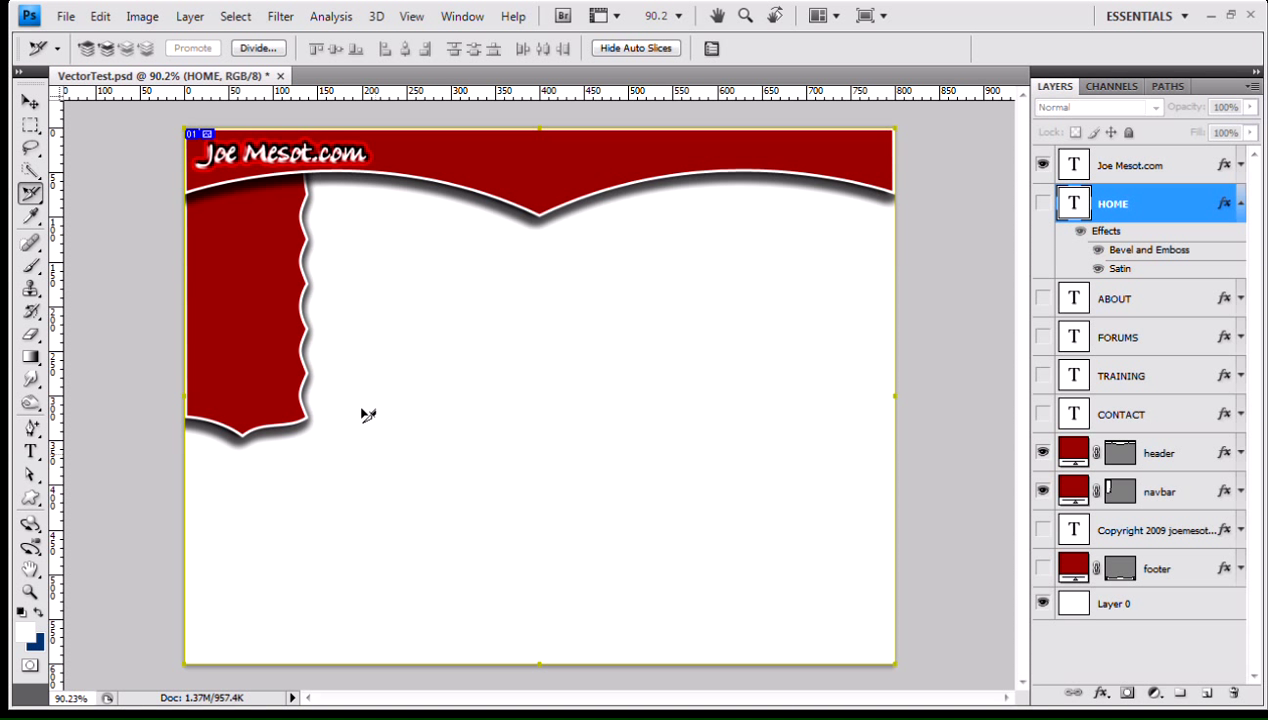
pyautogui.click(65, 16)
pyautogui.click(148, 319)
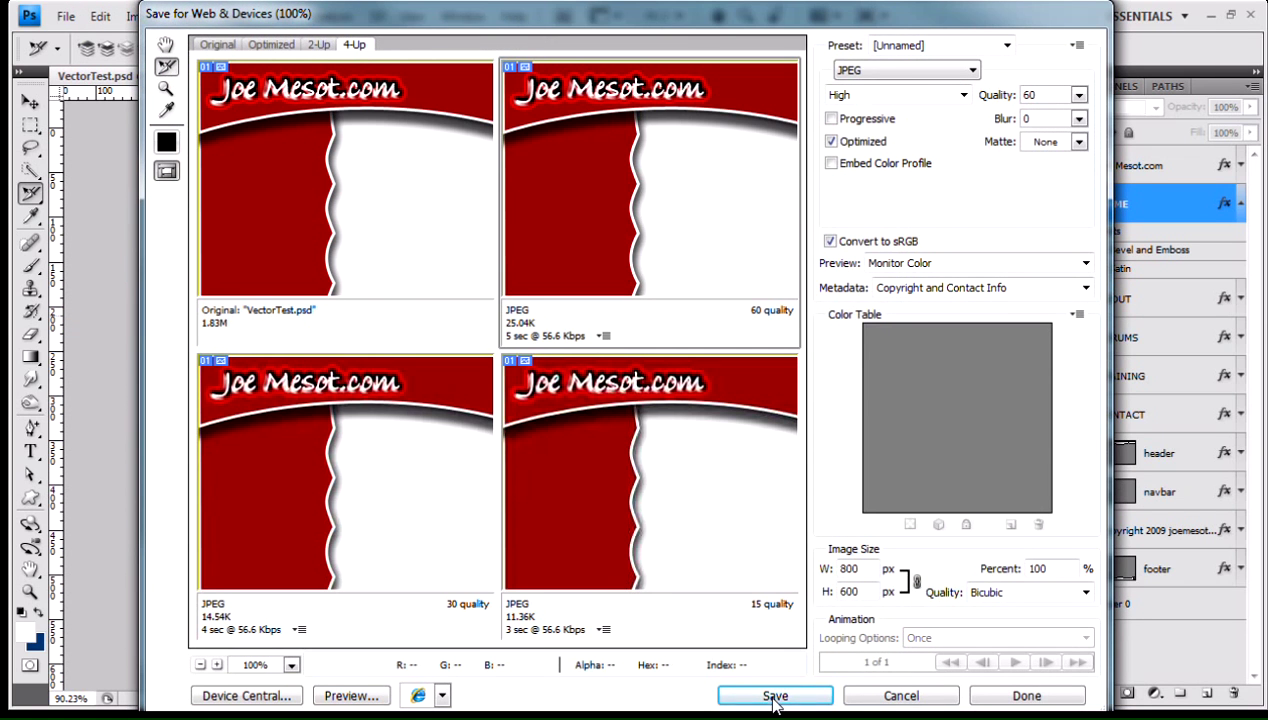
pyautogui.click(773, 695)
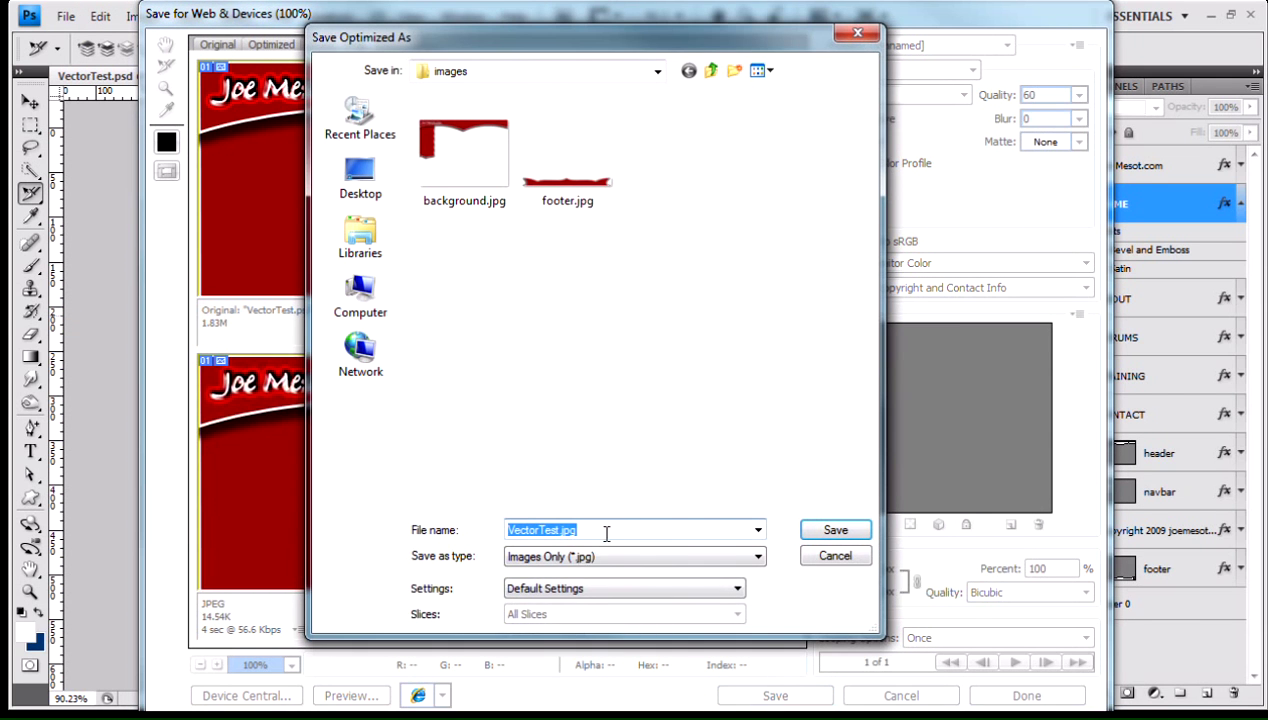
pyautogui.click(566, 557)
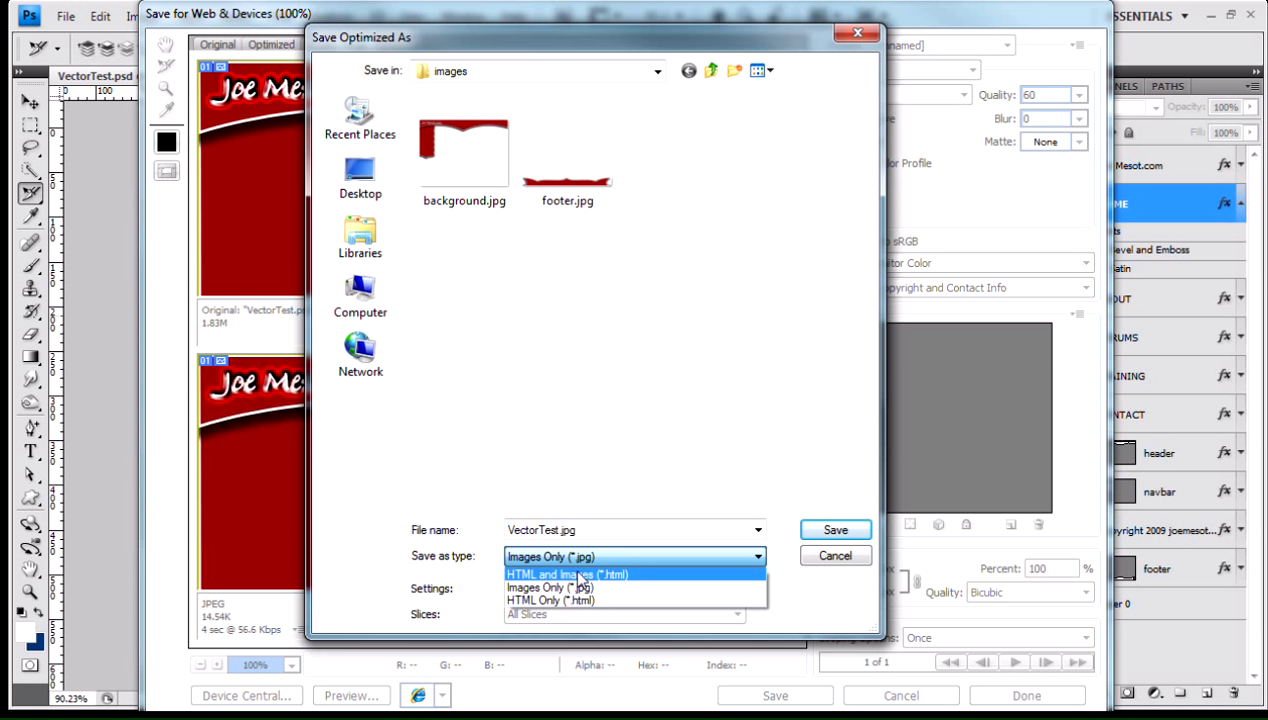
pyautogui.click(605, 574)
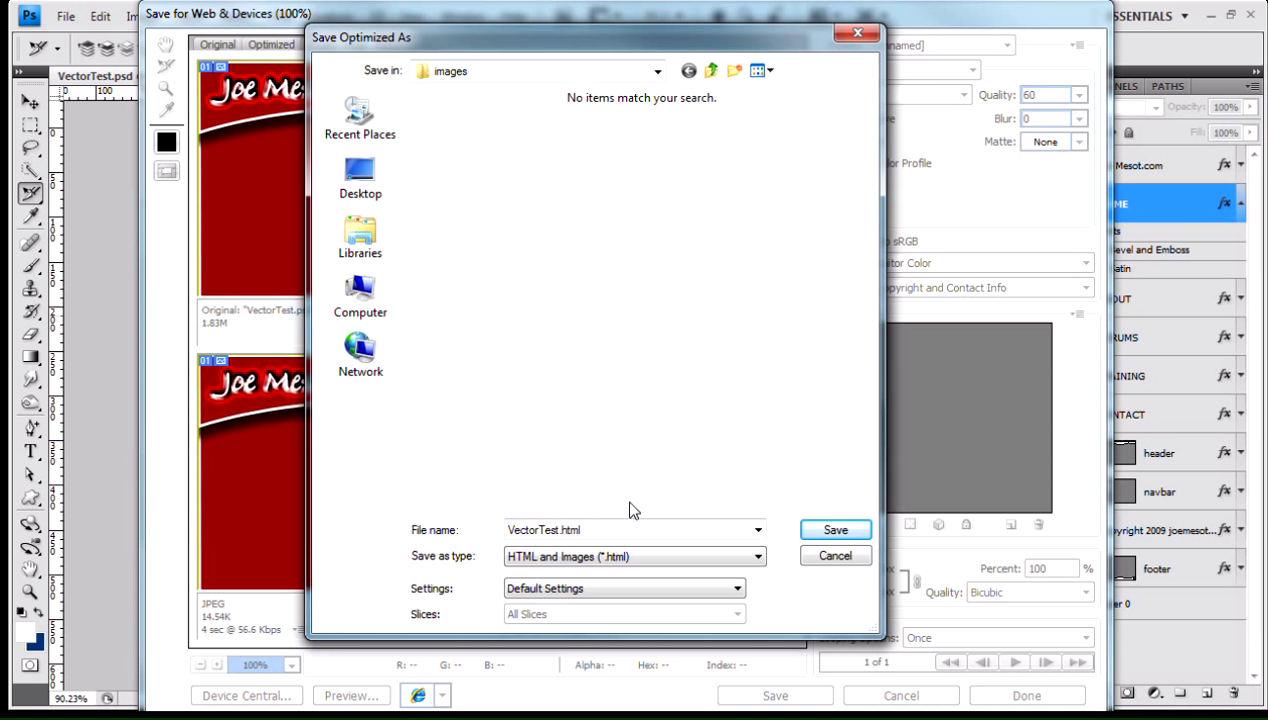
pyautogui.click(618, 588)
pyautogui.click(614, 645)
pyautogui.click(838, 556)
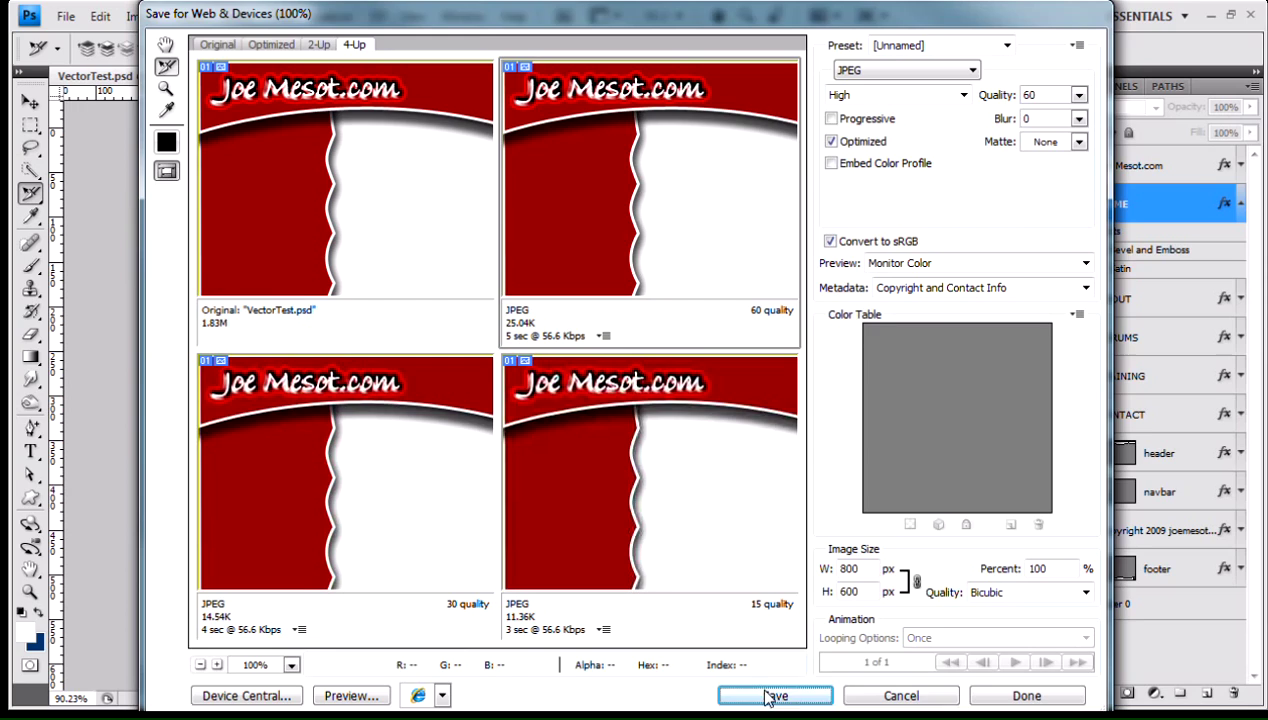
pyautogui.click(870, 696)
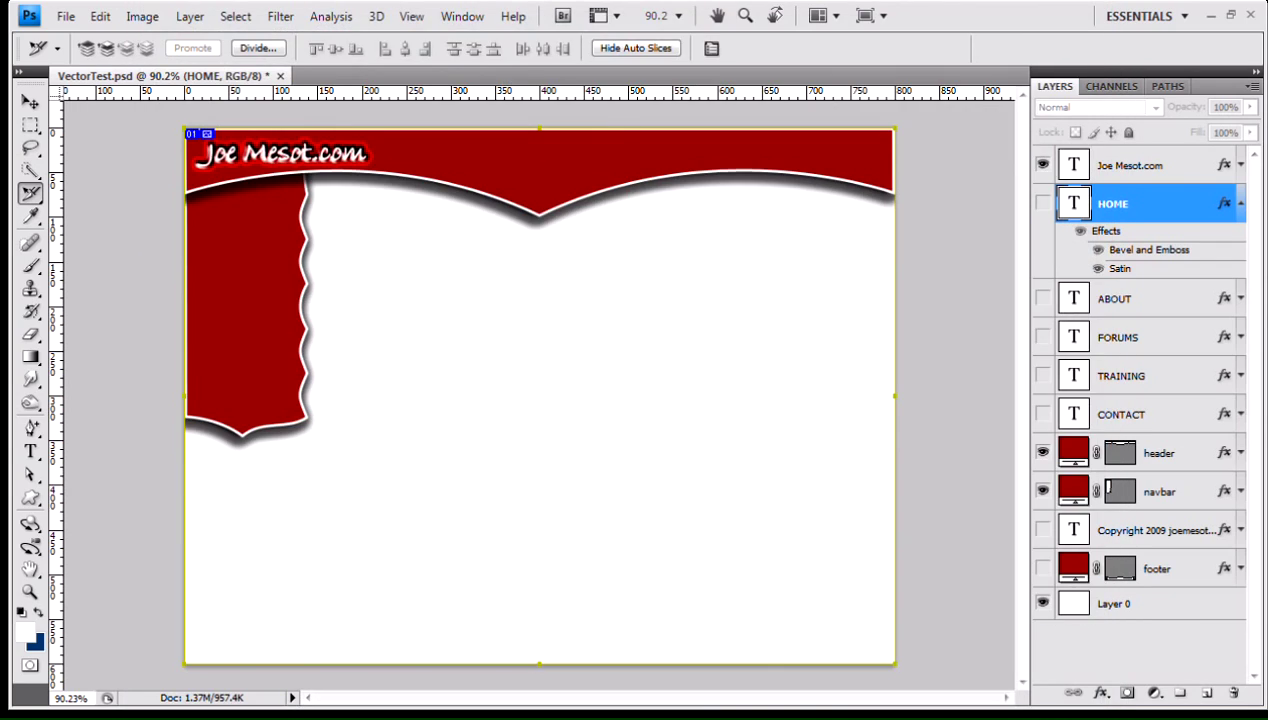